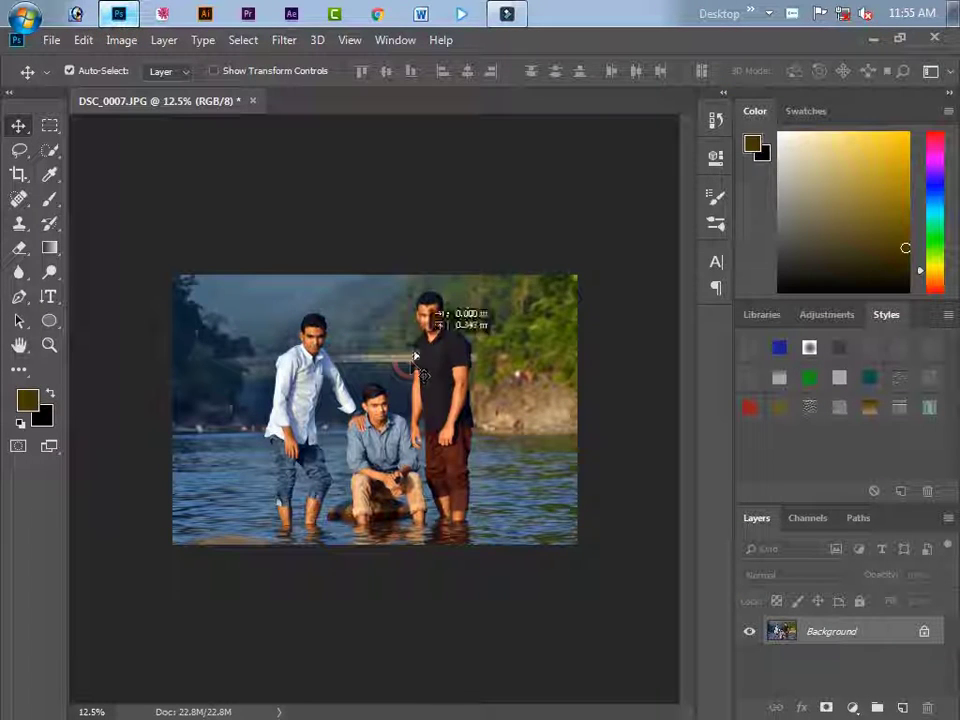
# Step: Dismiss the locked-layer warning and duplicate the Background layer as 'Background copy'
pyautogui.moveTo(372, 350); pyautogui.dragTo(465, 340)
pyautogui.click(578, 328)
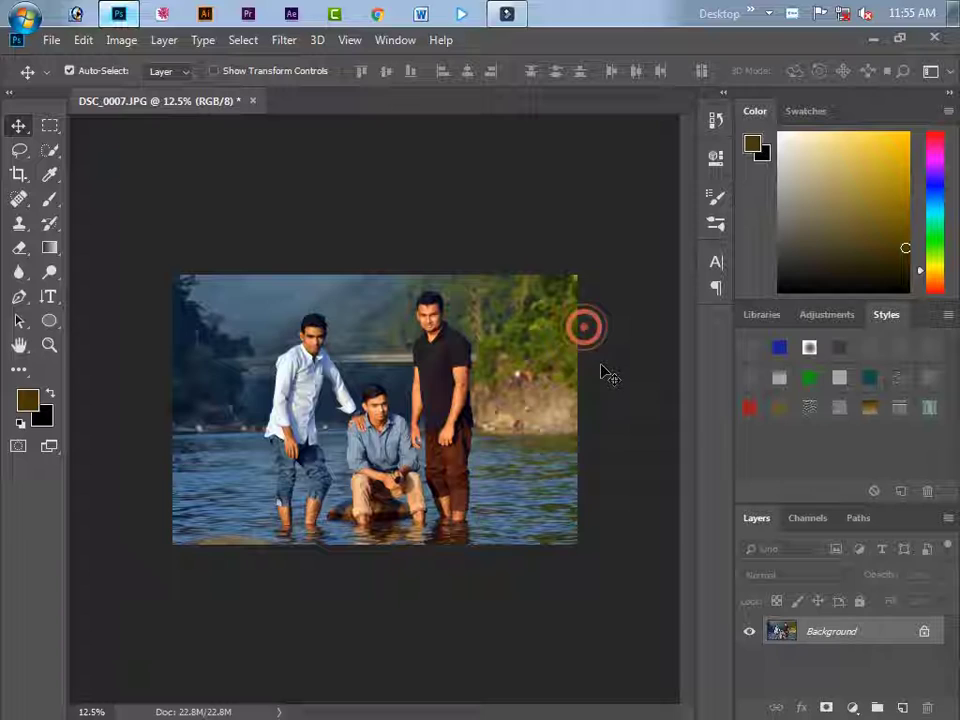
pyautogui.rightClick(861, 634)
pyautogui.click(845, 435)
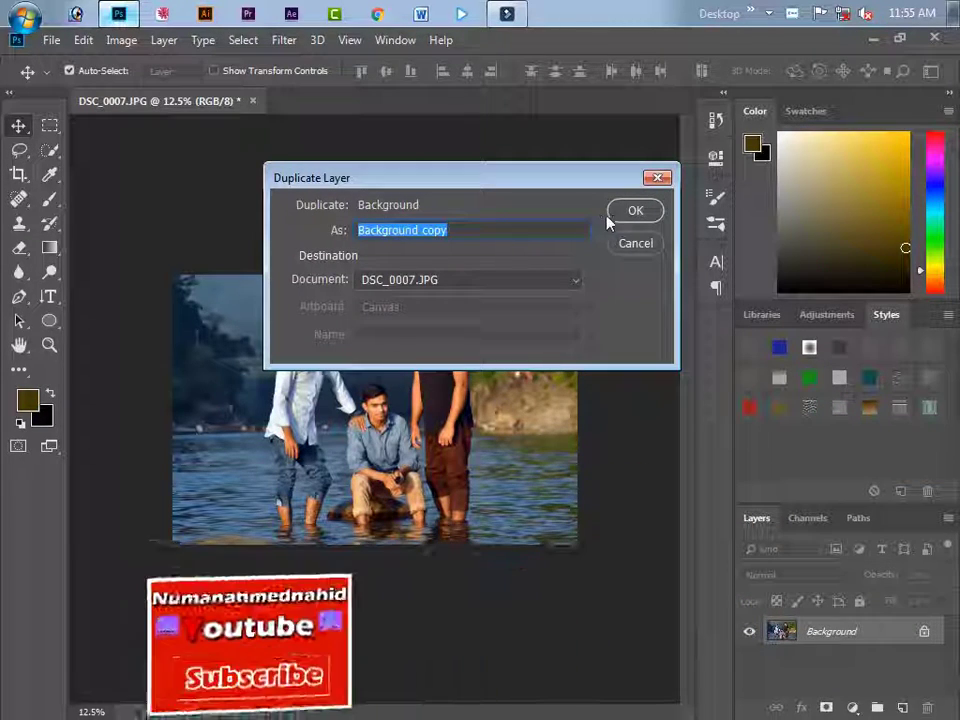
pyautogui.click(618, 210)
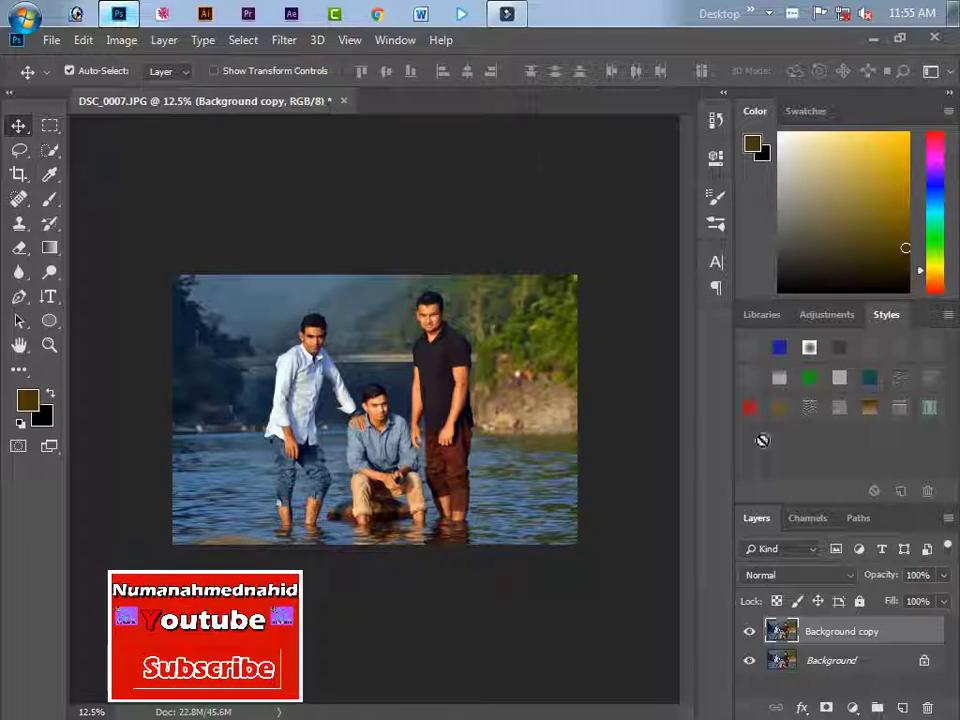
# Step: Add a Vibrance adjustment layer with Vibrance and Saturation both at +100
pyautogui.hotkey('ctrl', '+')
pyautogui.hotkey('ctrl', '+')
pyautogui.hotkey('ctrl', '+')
pyautogui.hotkey('ctrl', '+')
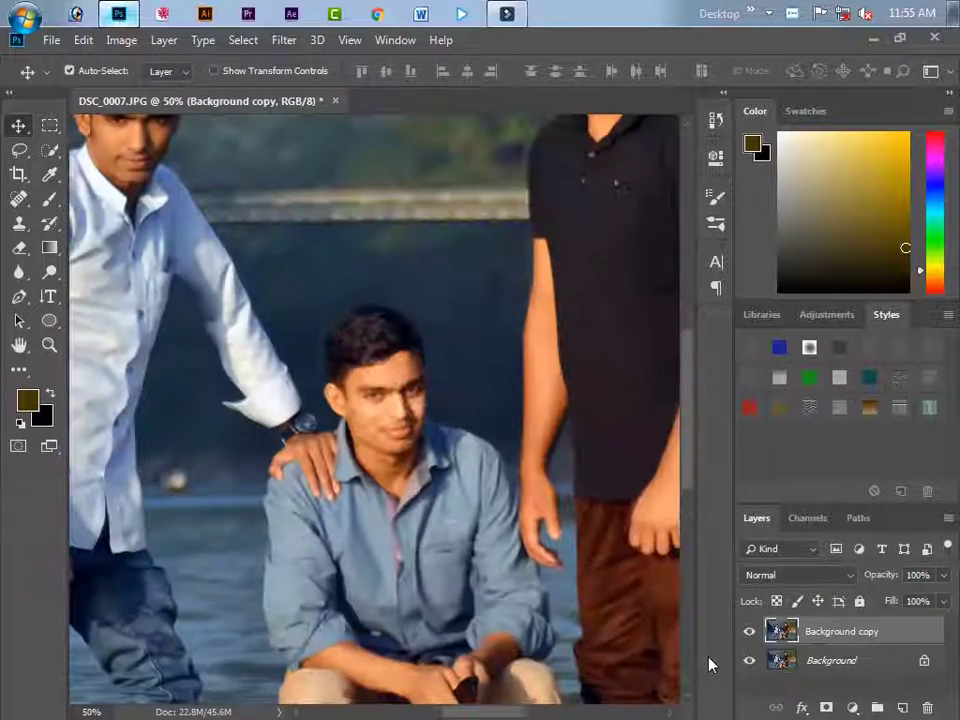
pyautogui.hotkey('ctrl', '-')
pyautogui.hotkey('ctrl', '-')
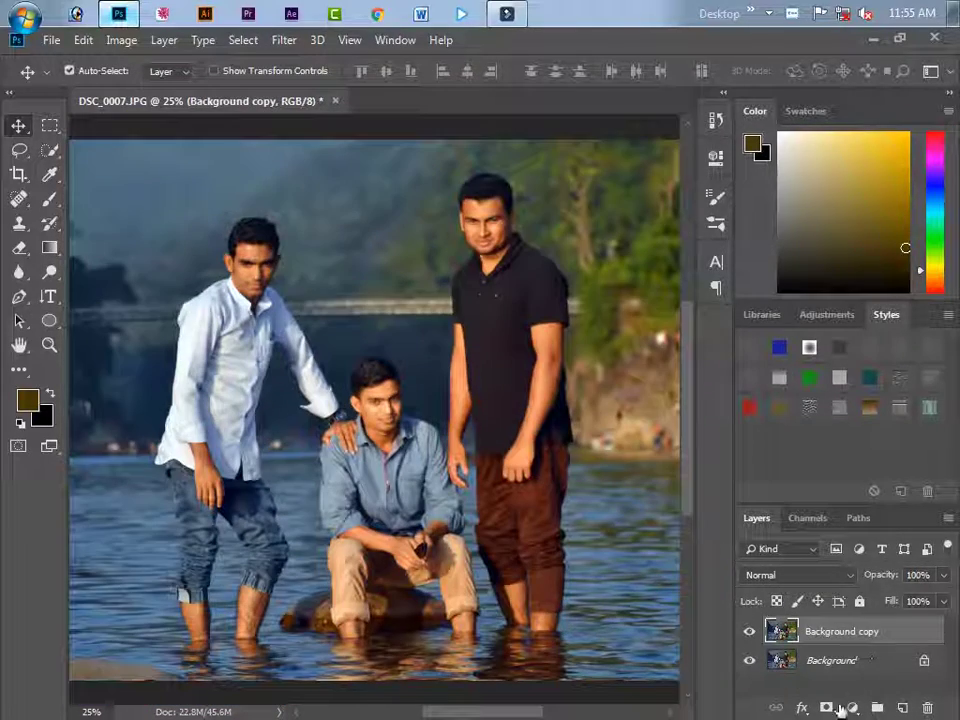
pyautogui.click(852, 707)
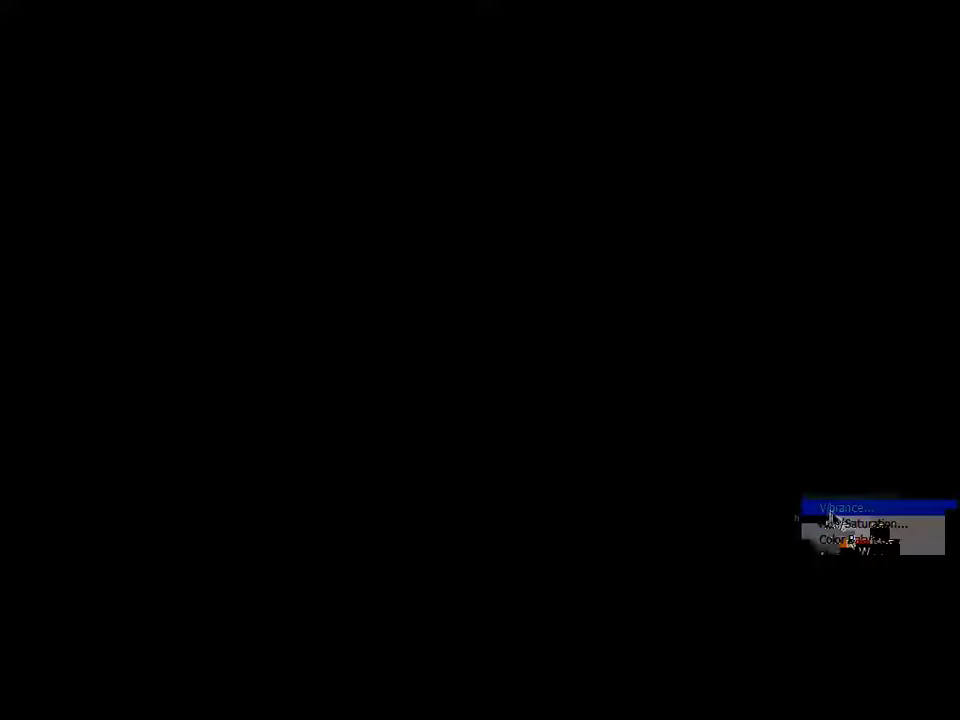
pyautogui.click(842, 510)
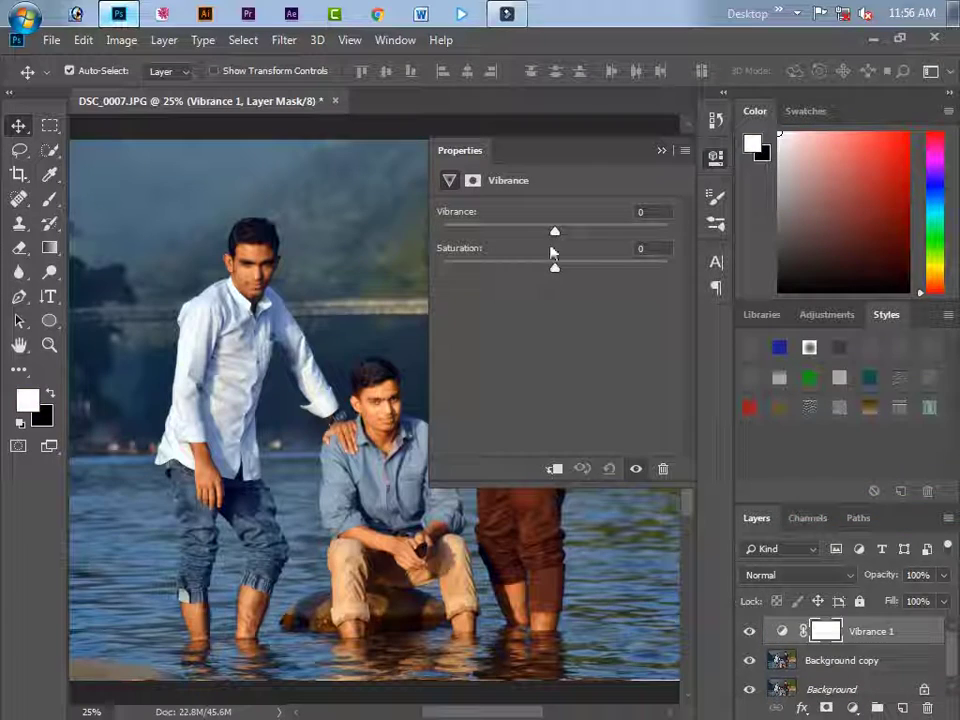
pyautogui.moveTo(557, 232); pyautogui.dragTo(686, 242)
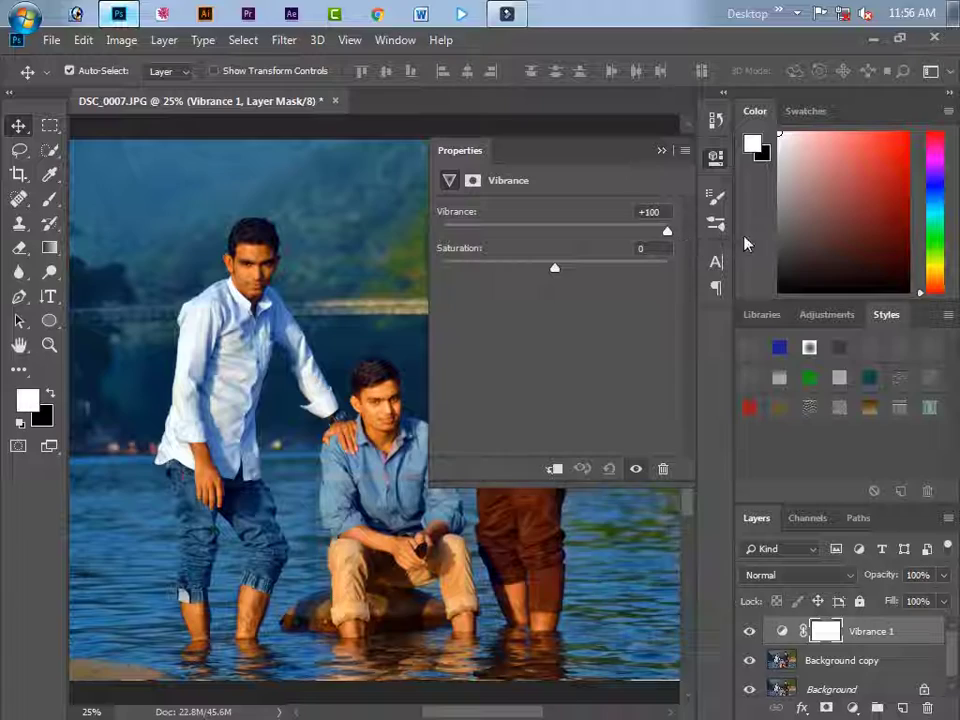
pyautogui.moveTo(556, 163)
pyautogui.mouseDown()
pyautogui.moveTo(658, 294)
pyautogui.moveTo(191, 210)
pyautogui.mouseUp()
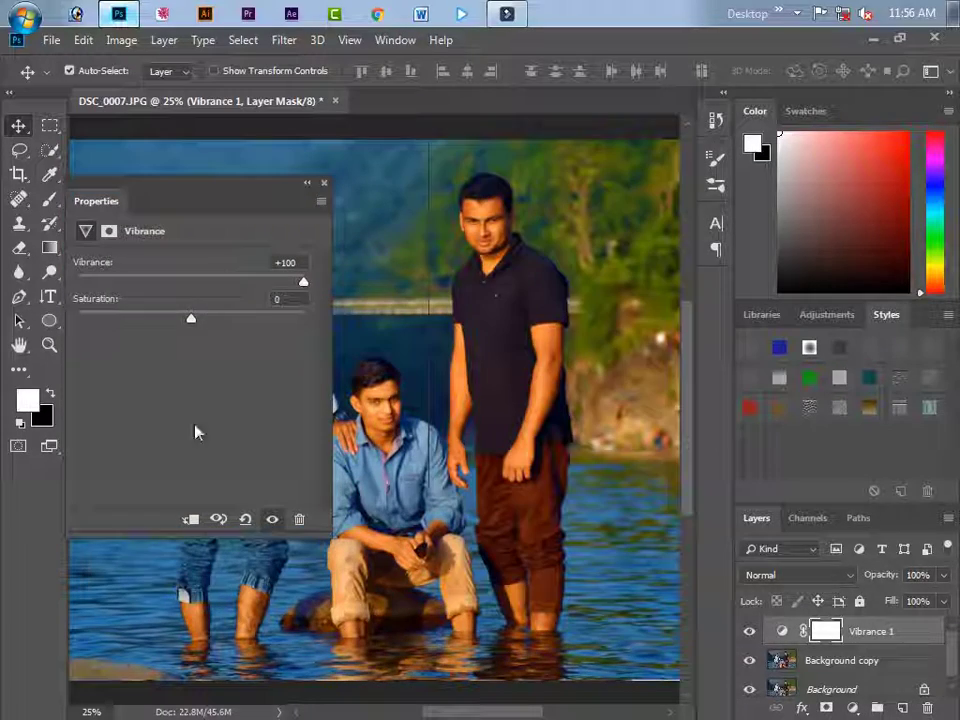
pyautogui.moveTo(193, 321)
pyautogui.mouseDown()
pyautogui.moveTo(358, 336)
pyautogui.moveTo(48, 305)
pyautogui.moveTo(354, 332)
pyautogui.mouseUp()
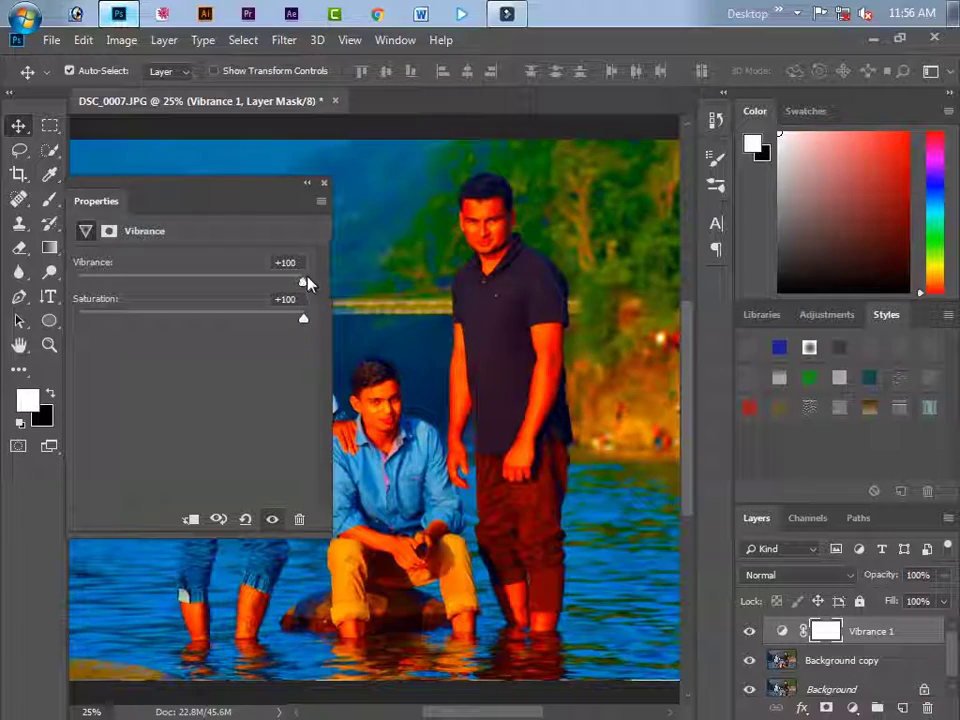
pyautogui.moveTo(303, 281)
pyautogui.mouseDown()
pyautogui.moveTo(131, 281)
pyautogui.moveTo(304, 300)
pyautogui.mouseUp()
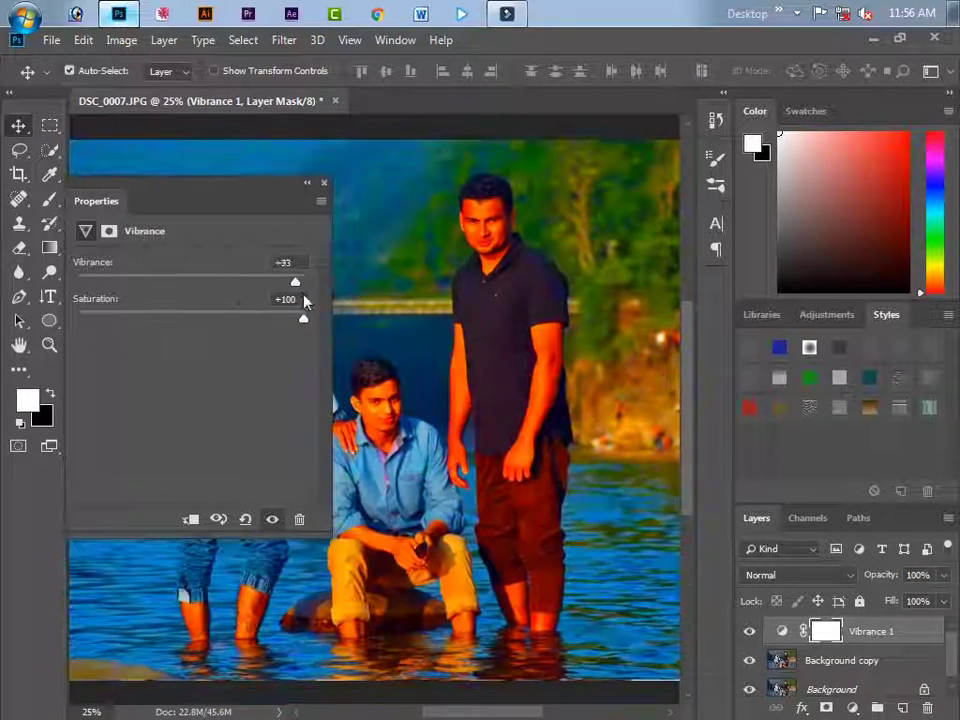
pyautogui.click(324, 187)
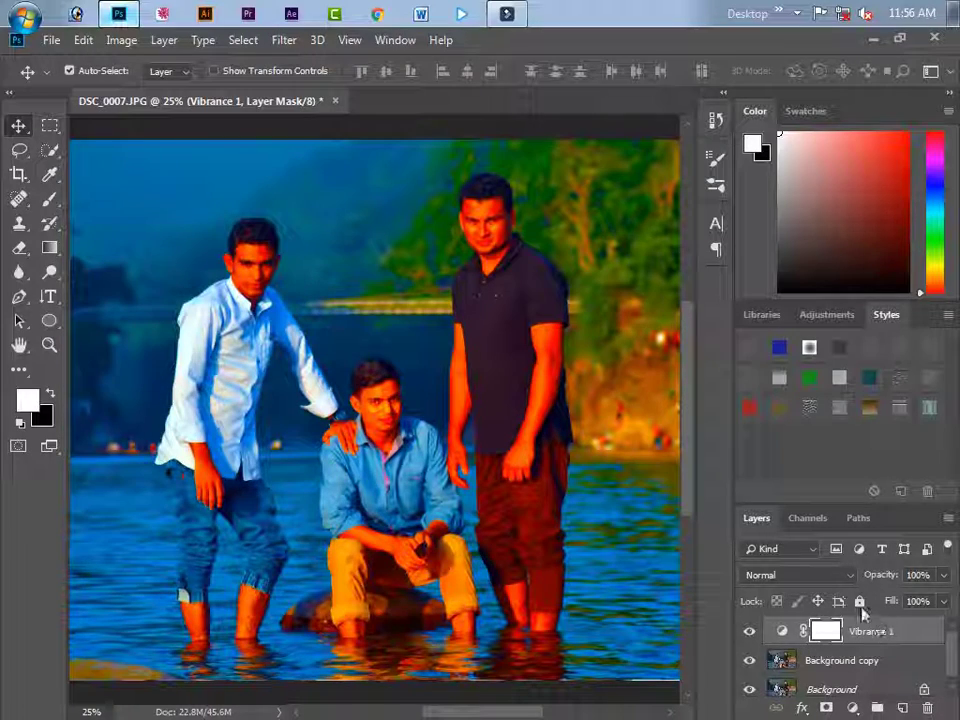
pyautogui.hotkey('ctrl', '-')
# Step: Merge Vibrance 1 down into Background copy and toggle its visibility to compare with the original
pyautogui.rightClick(897, 632)
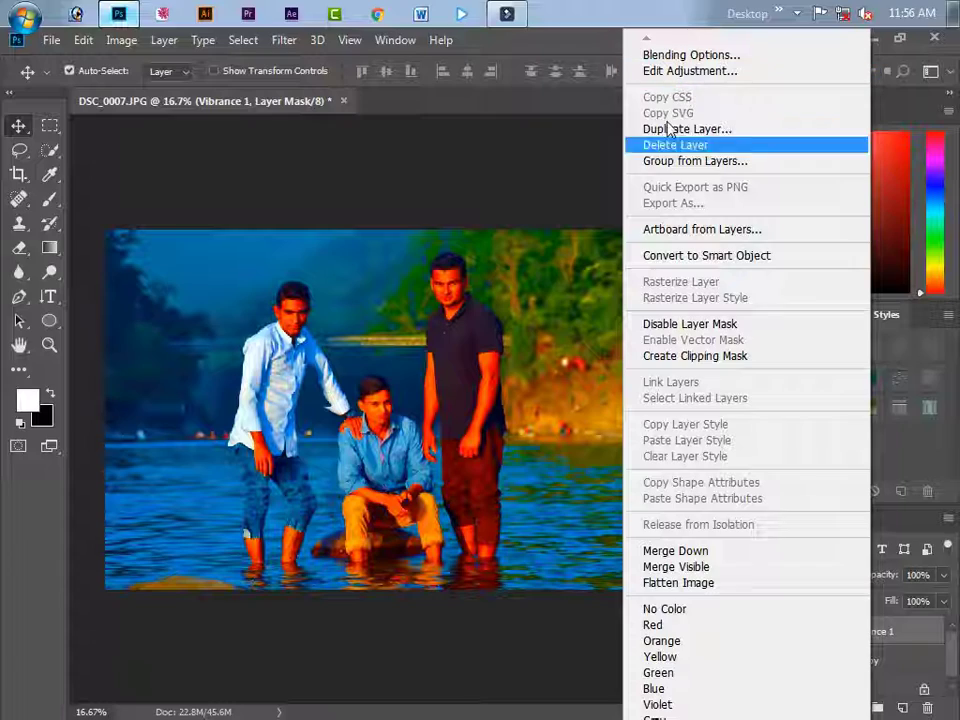
pyautogui.click(739, 551)
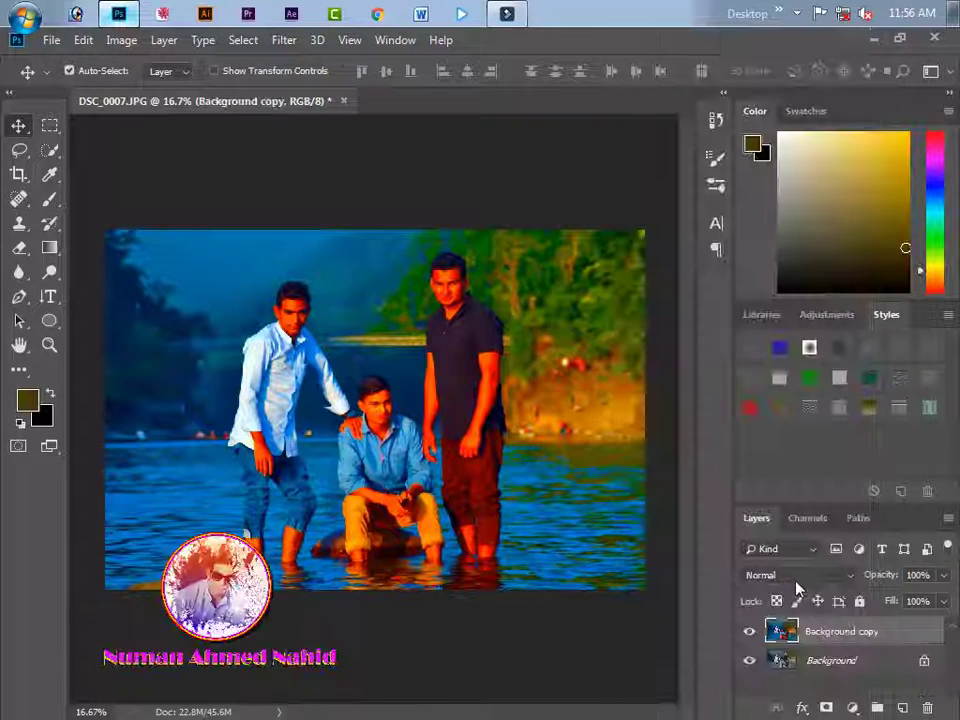
pyautogui.click(749, 631)
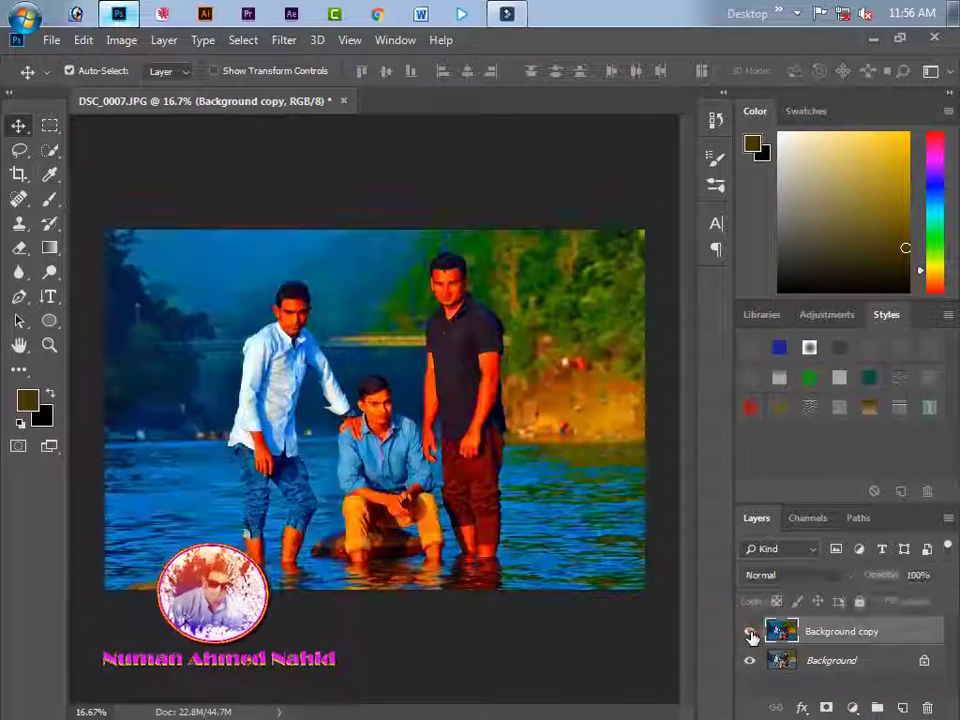
pyautogui.click(749, 631)
pyautogui.click(749, 631)
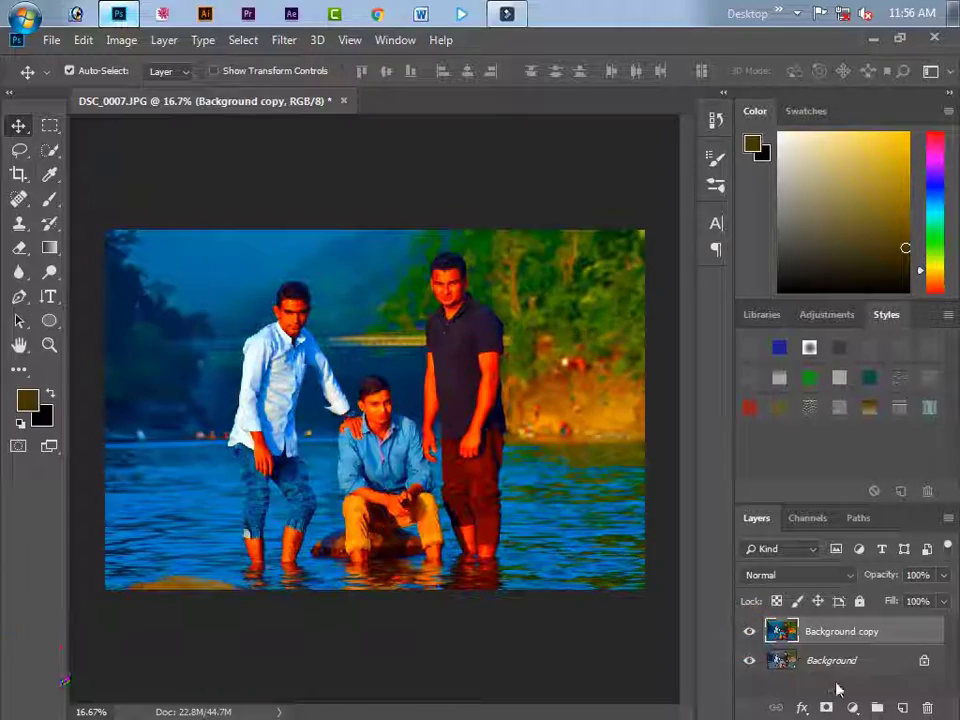
pyautogui.rightClick(845, 634)
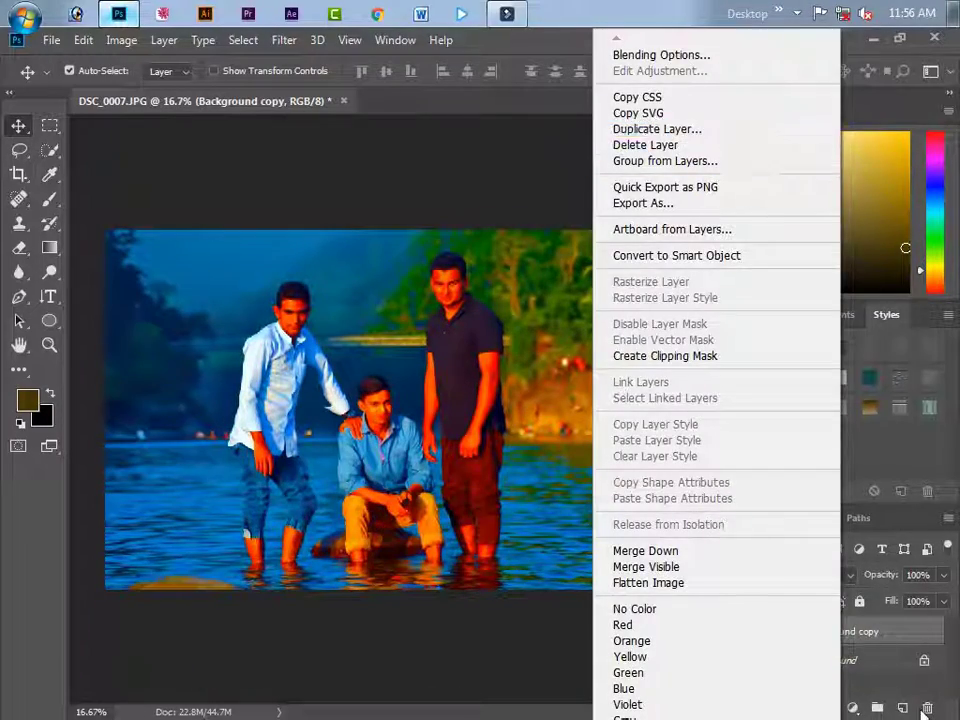
pyautogui.click(868, 621)
pyautogui.scroll(1, 280, 302)
pyautogui.scroll(2, 280, 302)
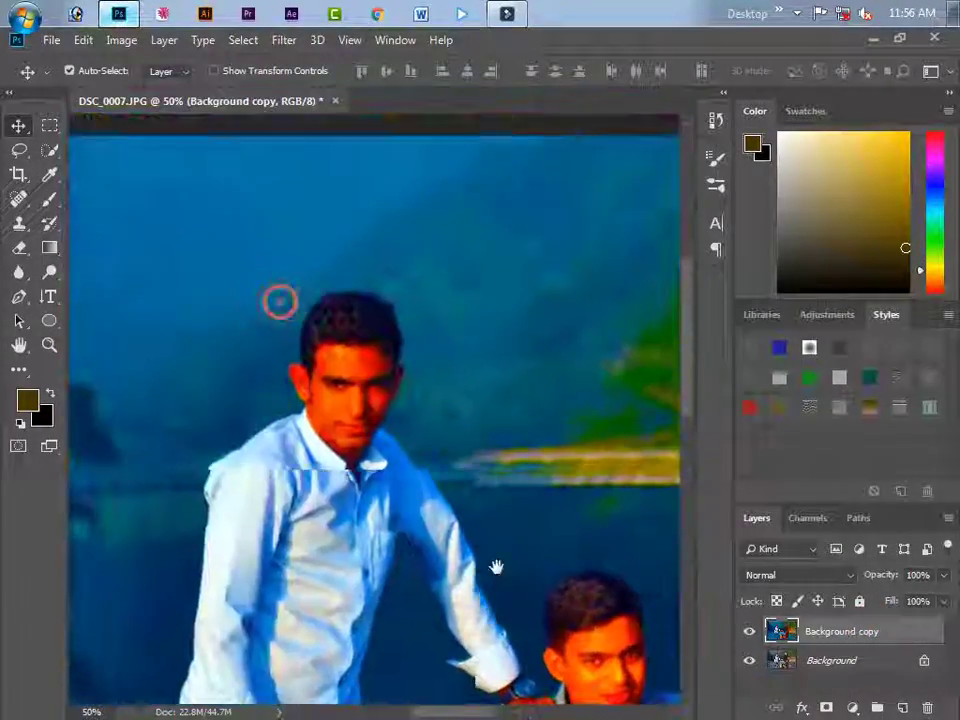
# Step: Switch to the standard Eraser at 77 px and erase the orange from the left man's face
pyautogui.moveTo(496, 567); pyautogui.dragTo(486, 637)
pyautogui.click(19, 247)
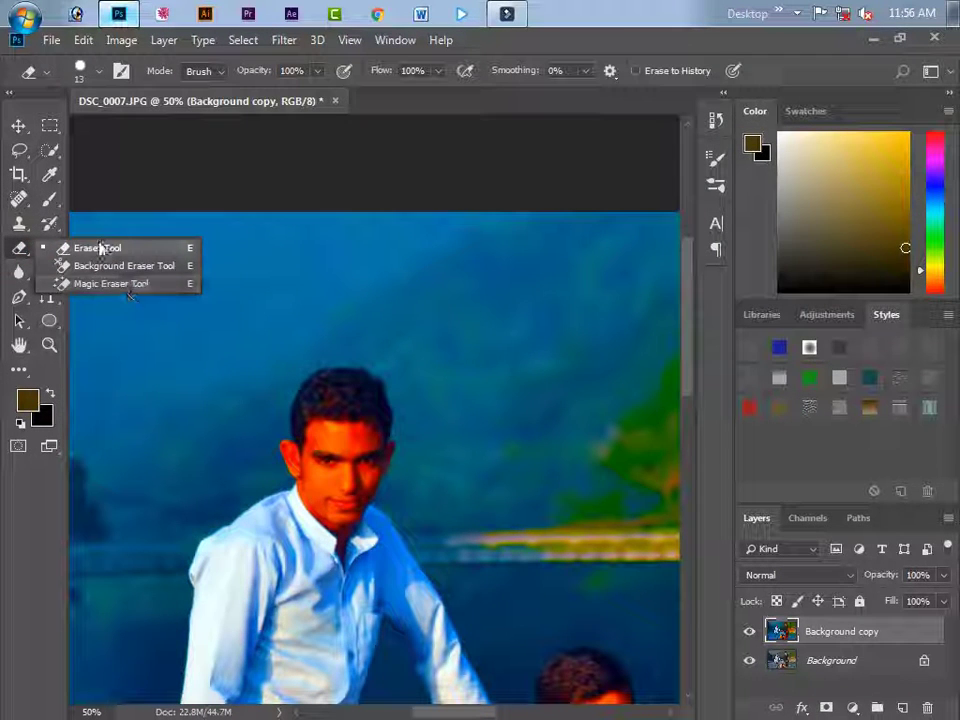
pyautogui.click(100, 248)
pyautogui.rightClick(407, 512)
pyautogui.write('77')
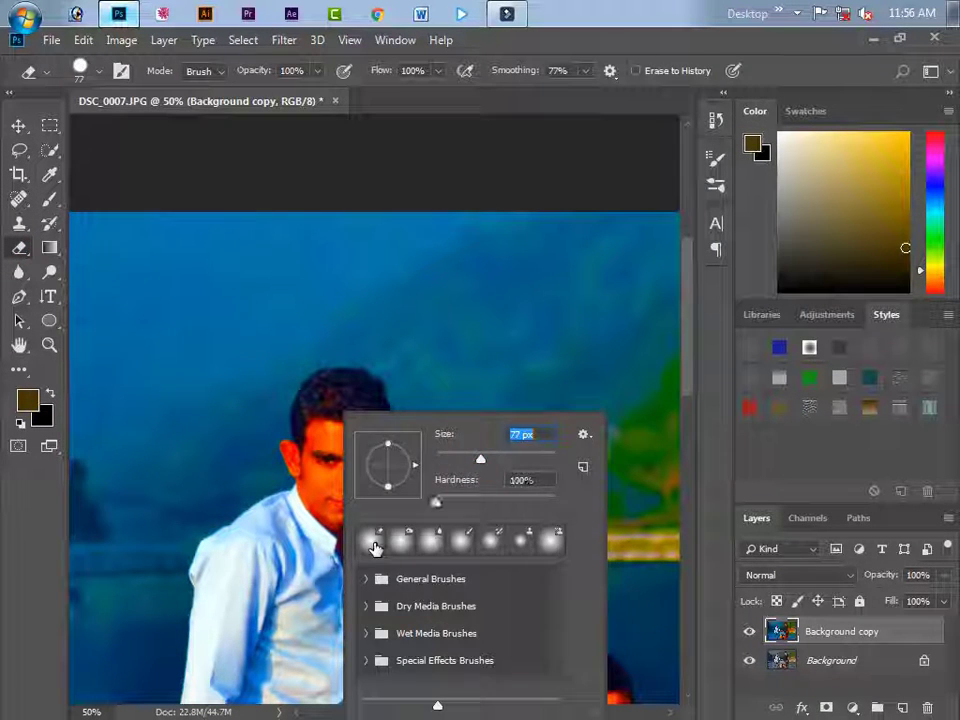
pyautogui.press('Return')
pyautogui.moveTo(364, 439)
pyautogui.mouseDown()
pyautogui.moveTo(360, 456)
pyautogui.moveTo(326, 437)
pyautogui.moveTo(326, 420)
pyautogui.mouseUp()
pyautogui.hotkey('ctrl', 'z')
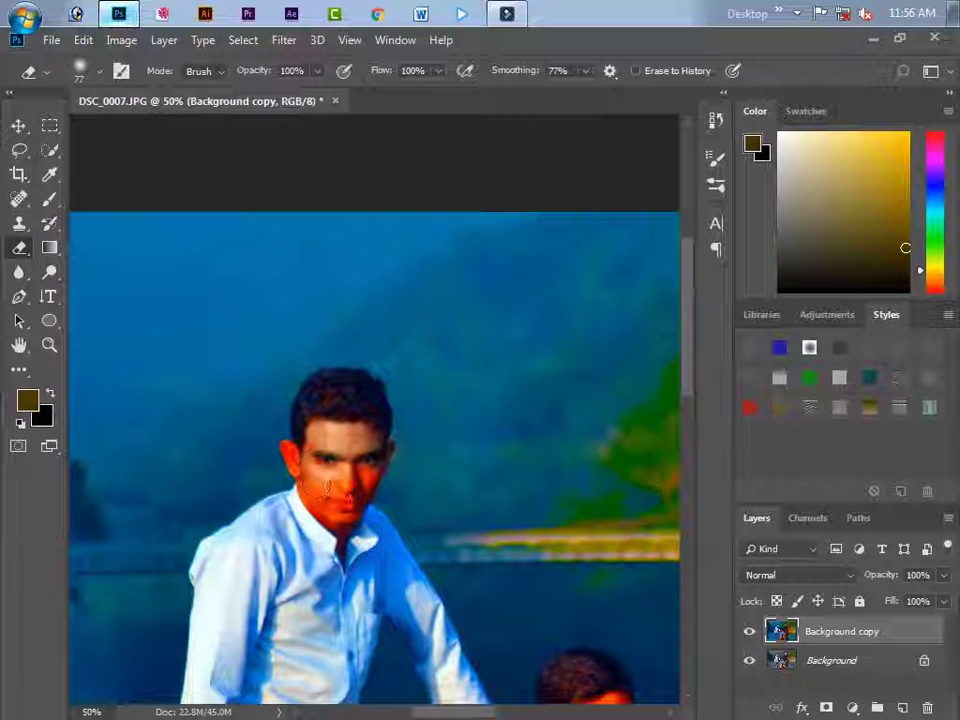
pyautogui.moveTo(375, 462); pyautogui.dragTo(336, 525)
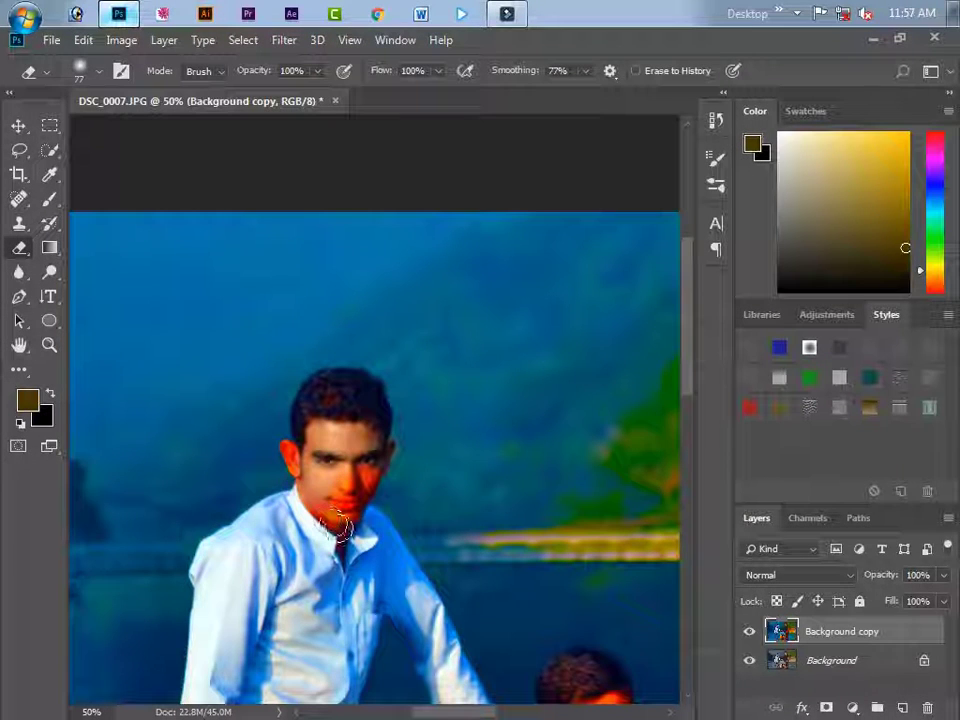
# Step: Raise eraser smoothing to 100% and erase the orange from the left man's hand
pyautogui.scroll(-5, 320, 400)
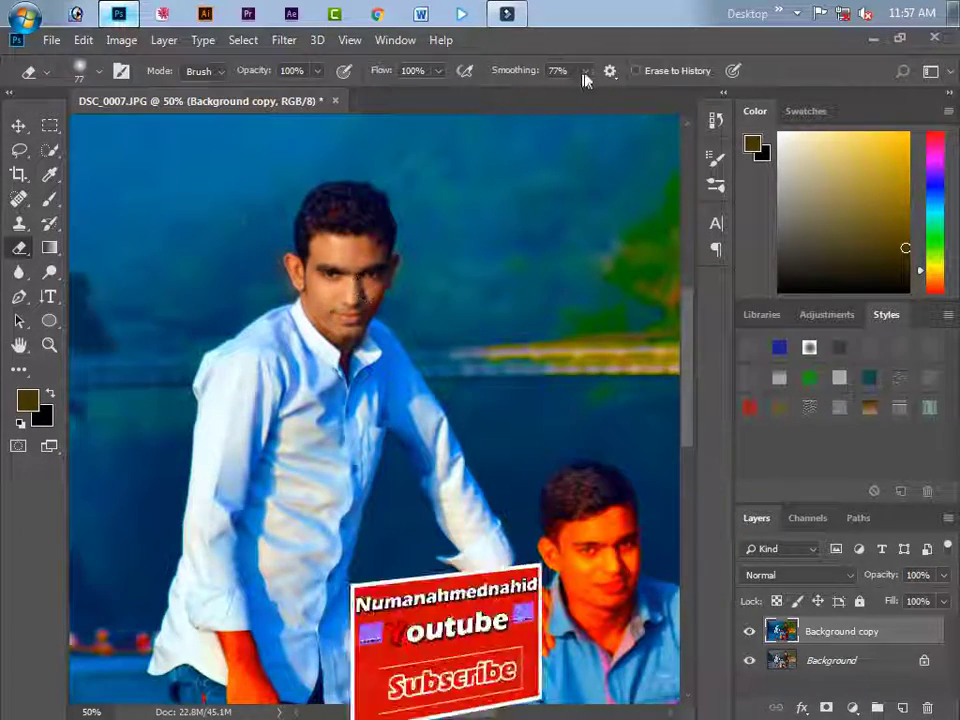
pyautogui.moveTo(583, 71); pyautogui.dragTo(600, 80)
pyautogui.scroll(-10, 250, 260)
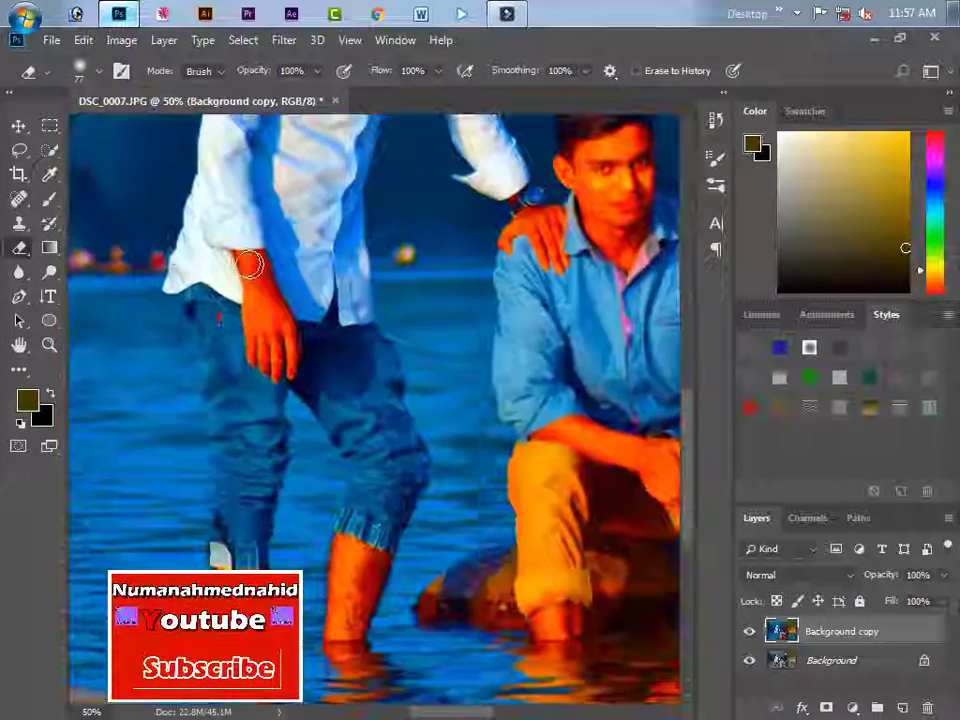
pyautogui.moveTo(262, 322); pyautogui.dragTo(286, 332)
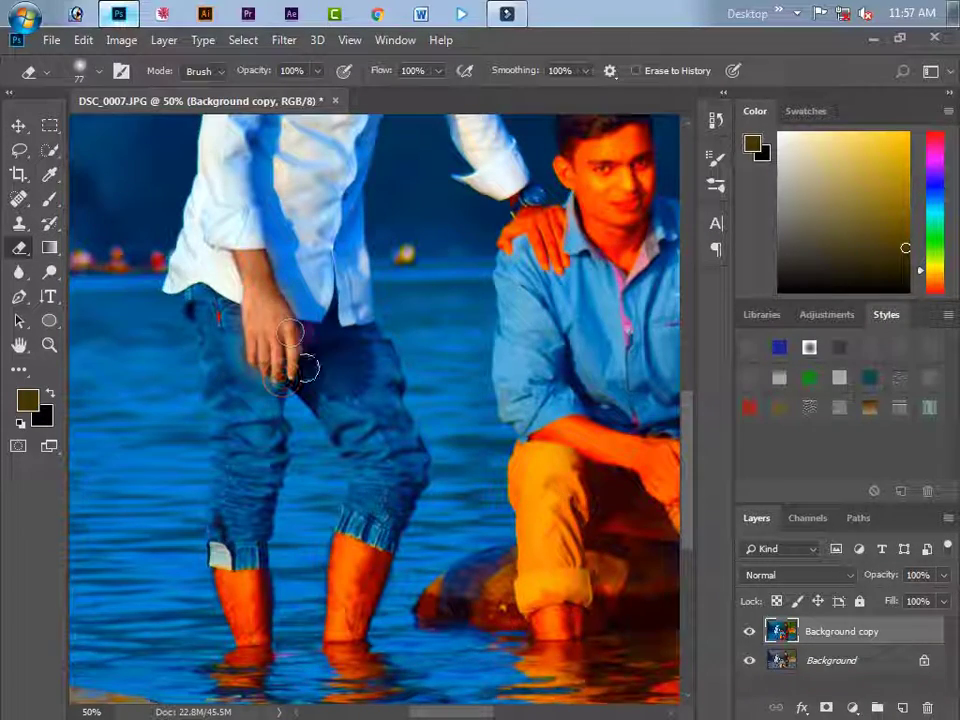
pyautogui.scroll(4, 306, 368)
pyautogui.hscroll(3, 306, 368)
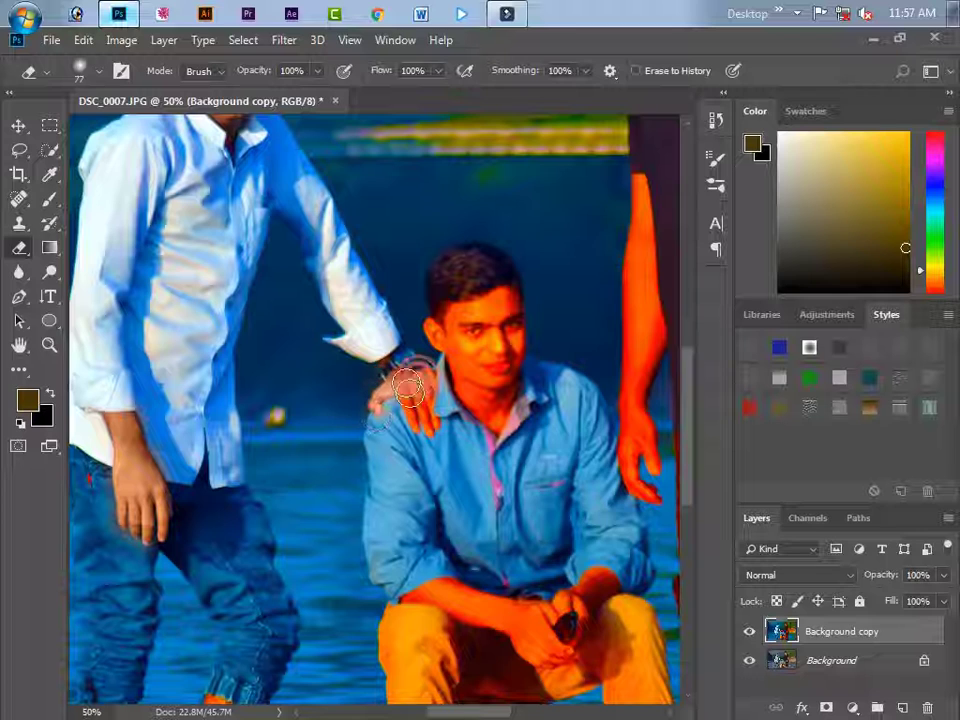
# Step: Shrink the eraser to 42 px and erase the orange from the hand on the shoulder
pyautogui.rightClick(430, 350)
pyautogui.moveTo(560, 388); pyautogui.dragTo(540, 388)
pyautogui.press('Return')
pyautogui.moveTo(410, 400); pyautogui.dragTo(372, 354)
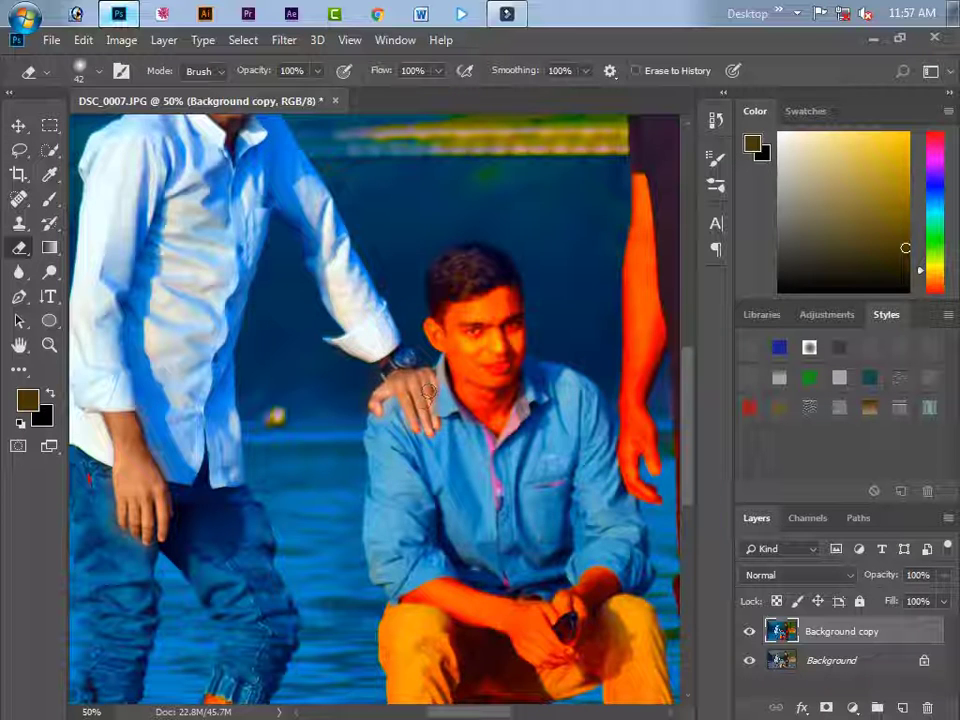
pyautogui.scroll(1, 450, 422)
pyautogui.hscroll(3, 450, 422)
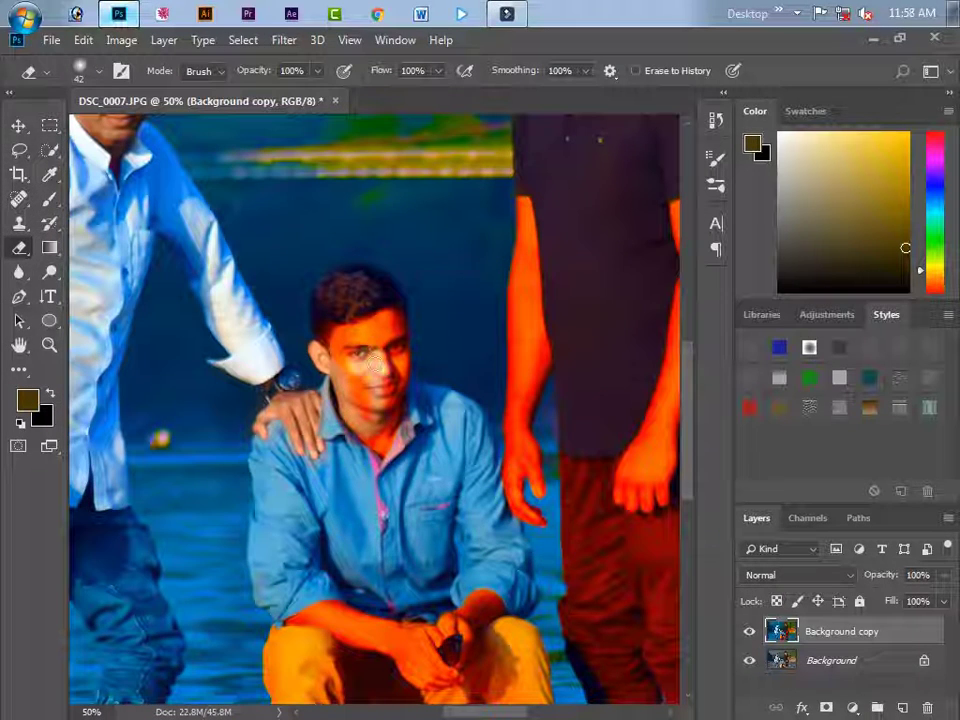
# Step: Erase the orange from the seated man's face with a 90 px brush, then the standing man's jaw and neck
pyautogui.moveTo(370, 364); pyautogui.dragTo(372, 393)
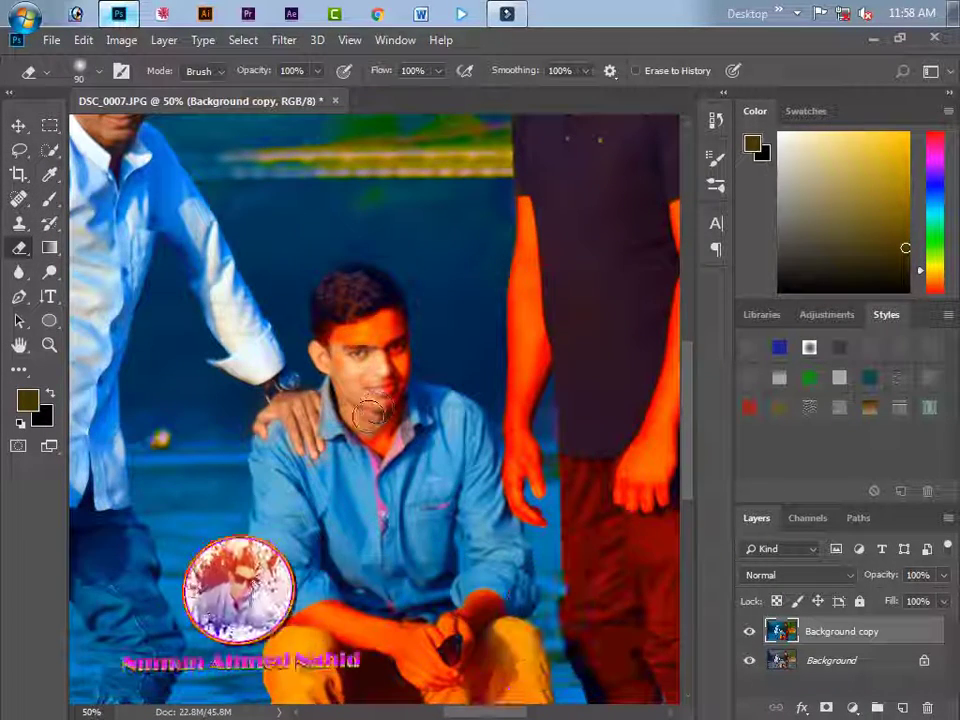
pyautogui.press(']')
pyautogui.press(']')
pyautogui.press(']')
pyautogui.moveTo(349, 342)
pyautogui.mouseDown()
pyautogui.moveTo(391, 378)
pyautogui.moveTo(383, 425)
pyautogui.moveTo(289, 471)
pyautogui.moveTo(374, 322)
pyautogui.mouseUp()
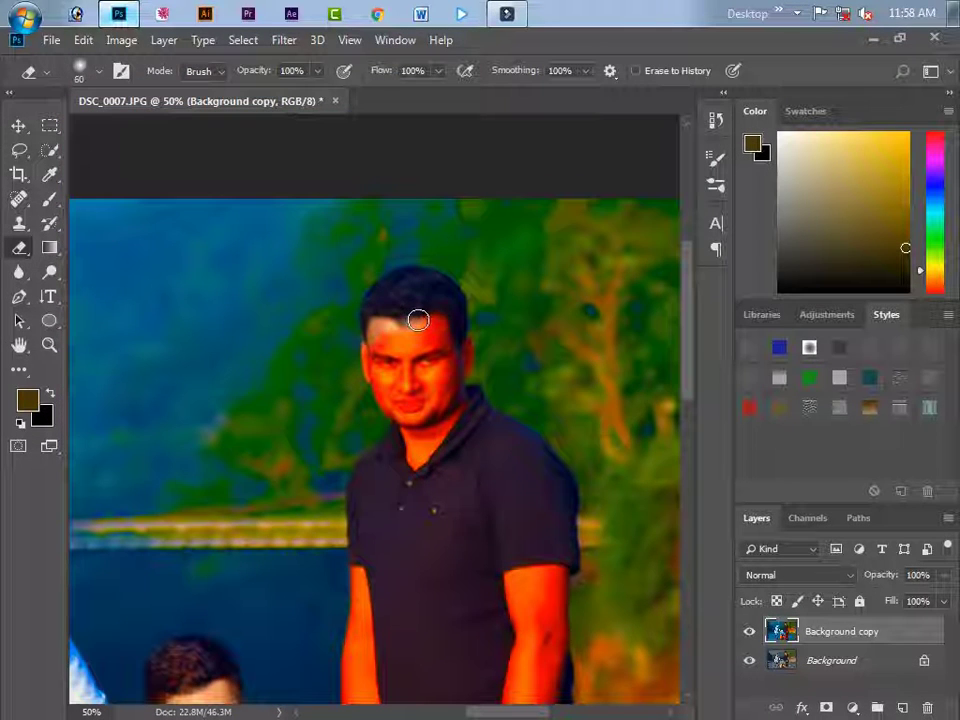
pyautogui.moveTo(452, 372)
pyautogui.mouseDown()
pyautogui.moveTo(429, 450)
pyautogui.moveTo(412, 418)
pyautogui.mouseUp()
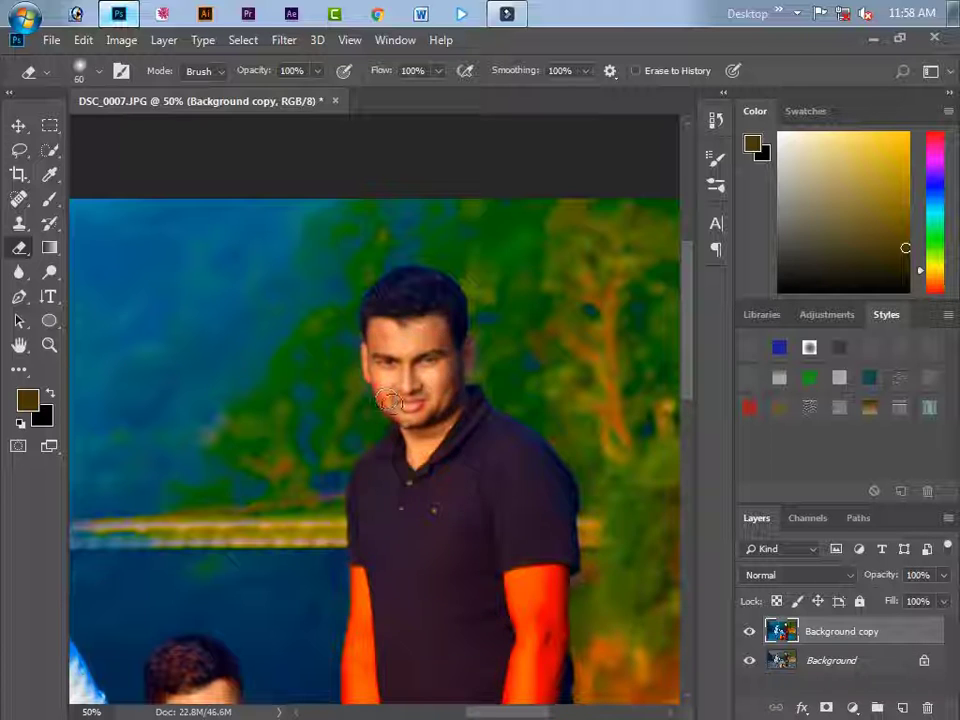
# Step: Erase the orange tint from the standing man's lower arm, hand, upper arm and other forearm
pyautogui.scroll(-5, 400, 450)
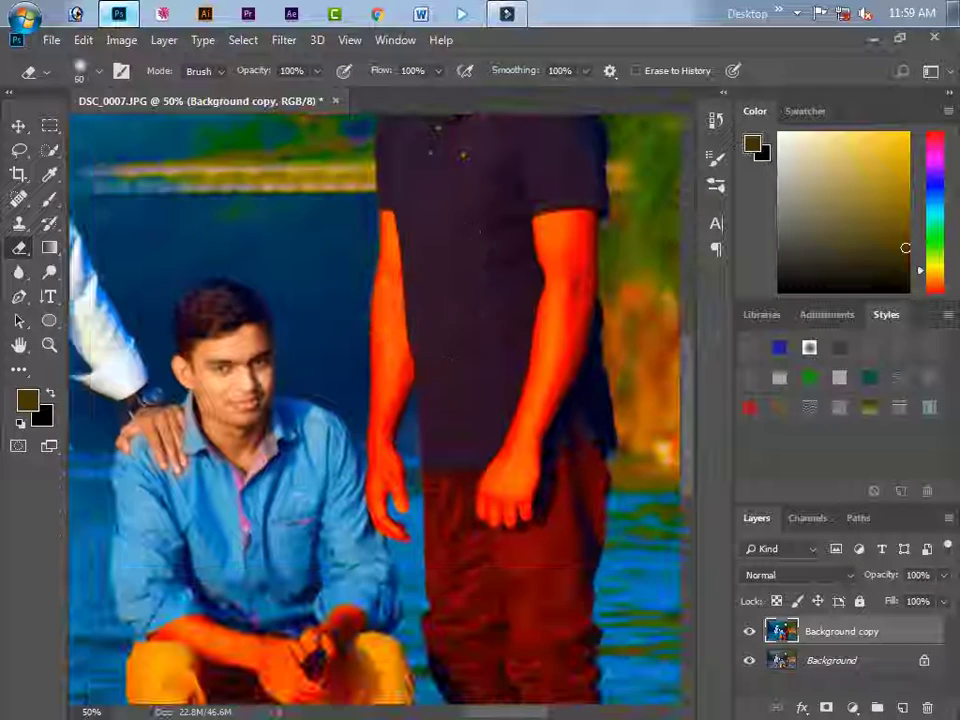
pyautogui.moveTo(378, 414); pyautogui.dragTo(383, 528)
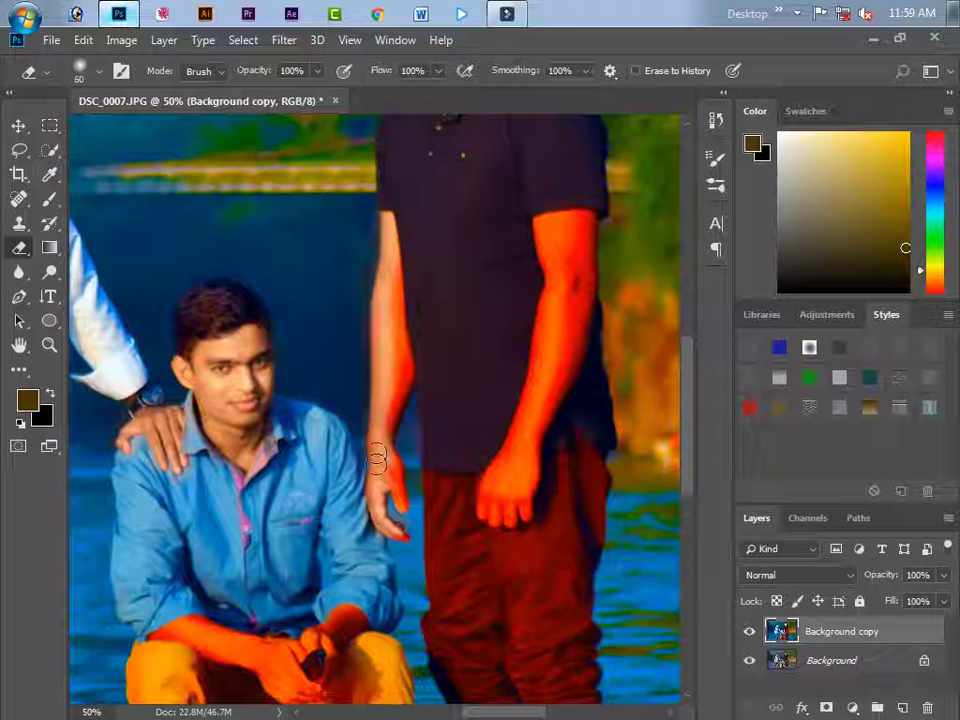
pyautogui.moveTo(402, 512); pyautogui.dragTo(403, 535)
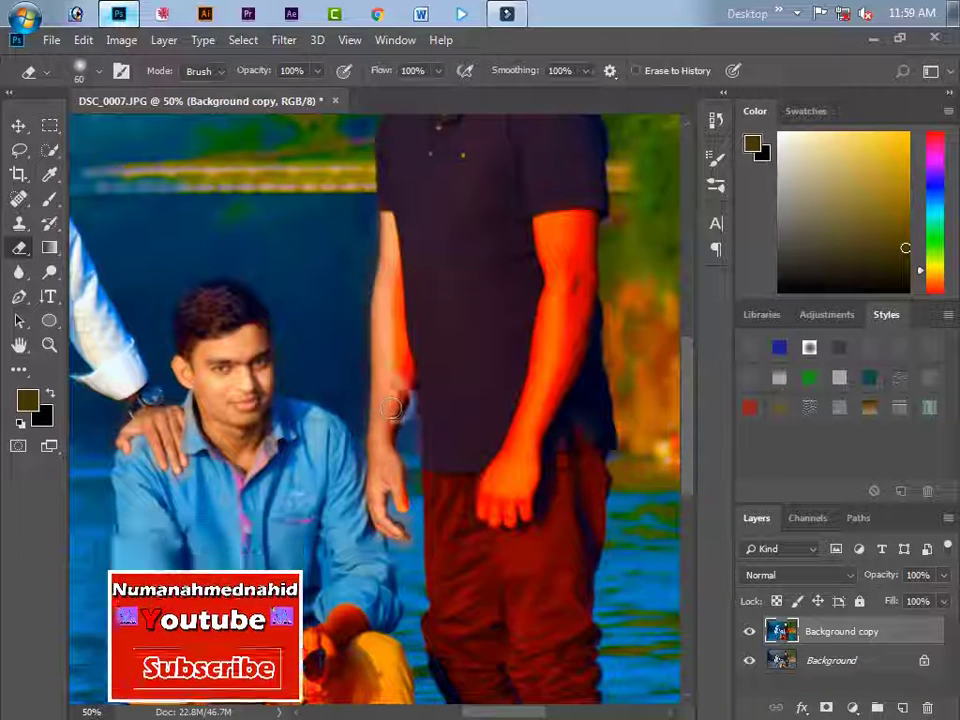
pyautogui.moveTo(390, 250); pyautogui.dragTo(390, 290)
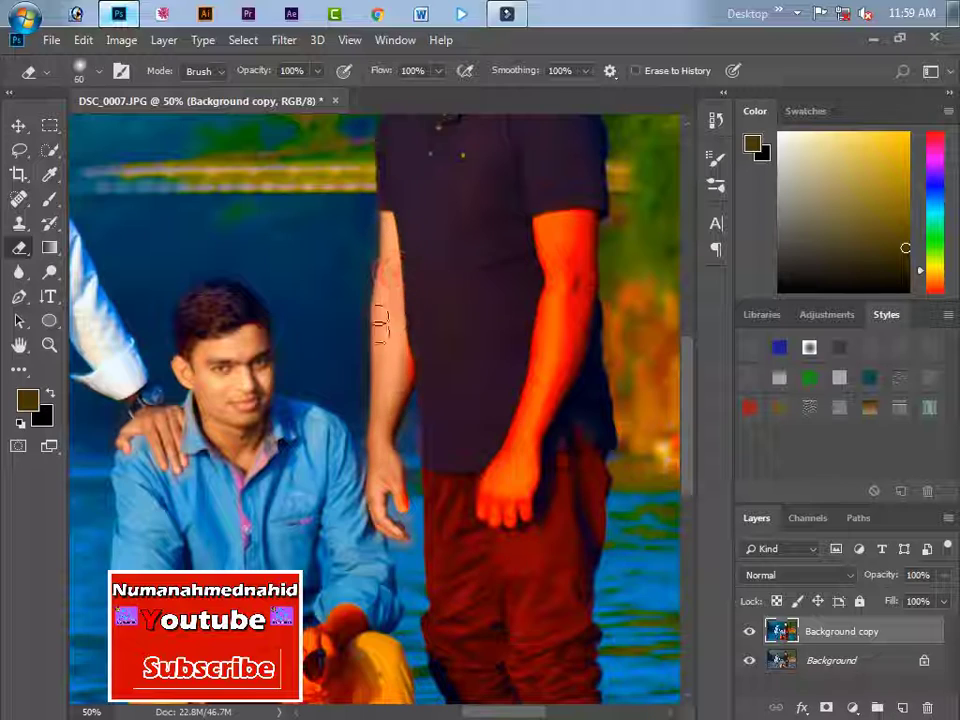
pyautogui.moveTo(535, 226)
pyautogui.mouseDown()
pyautogui.moveTo(482, 244)
pyautogui.moveTo(533, 240)
pyautogui.moveTo(492, 315)
pyautogui.mouseUp()
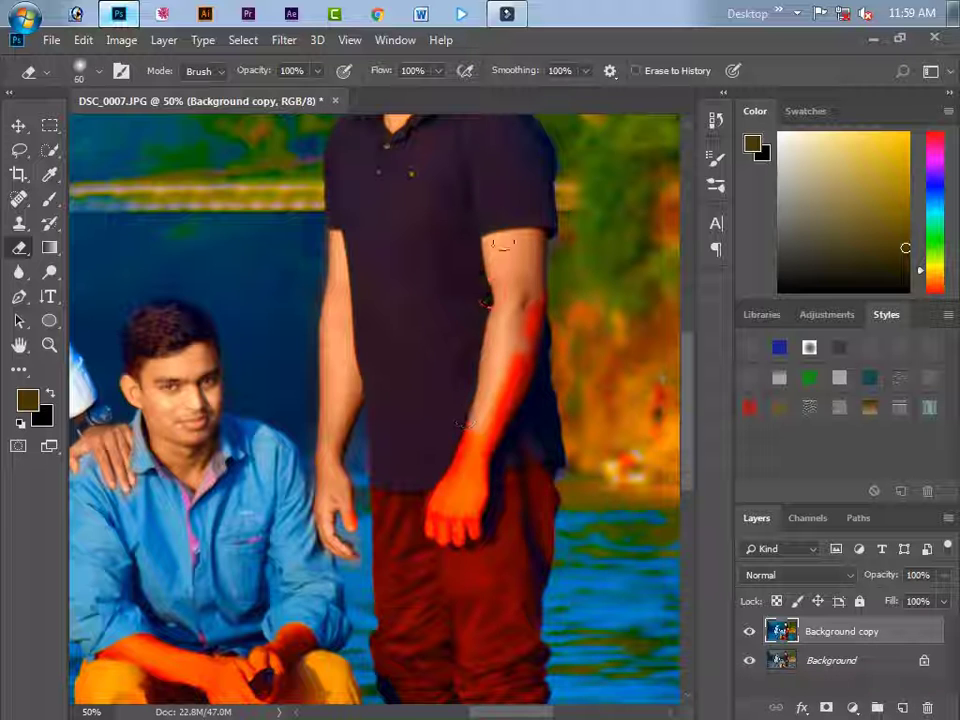
pyautogui.moveTo(500, 243)
pyautogui.mouseDown()
pyautogui.moveTo(523, 377)
pyautogui.moveTo(455, 537)
pyautogui.mouseUp()
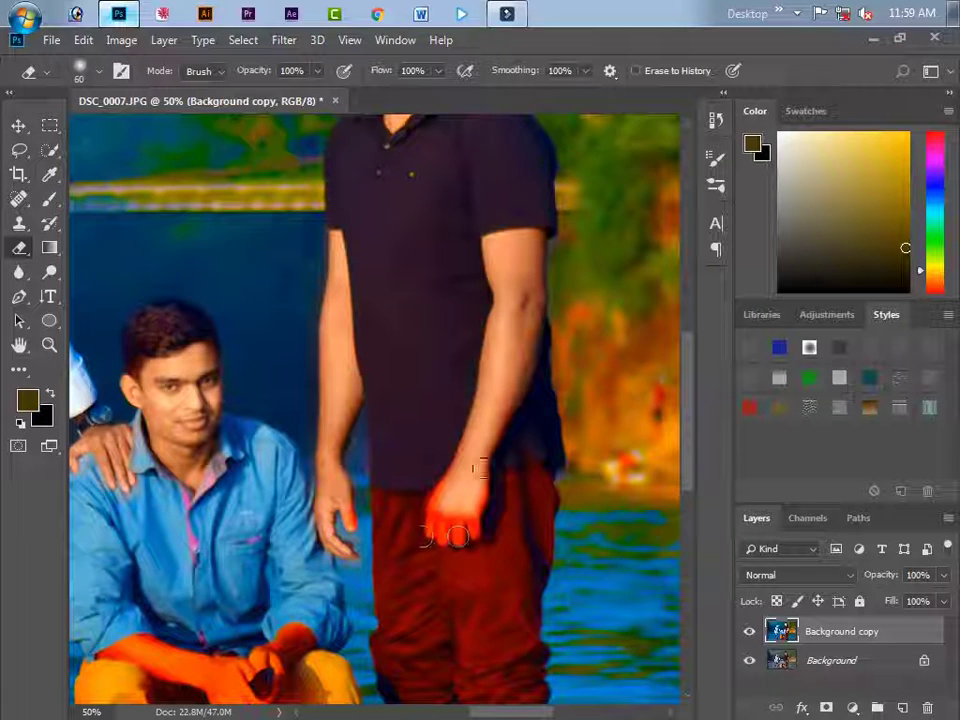
pyautogui.scroll(-5, 455, 537)
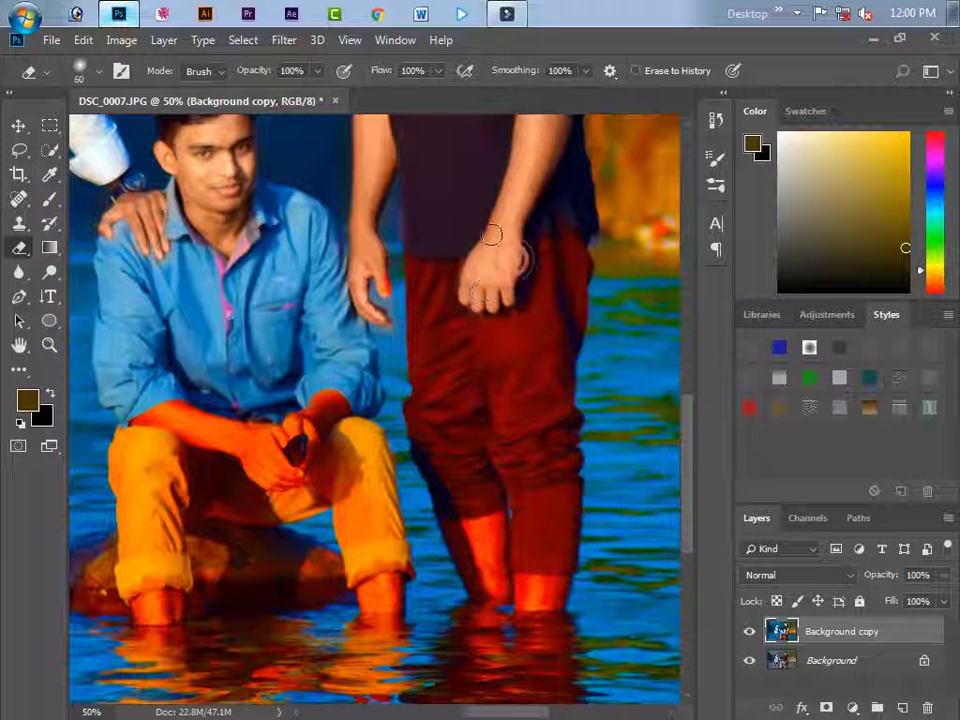
# Step: Erase the orange tint from the seated man's clasped hands and ankle
pyautogui.scroll(-3, 538, 501)
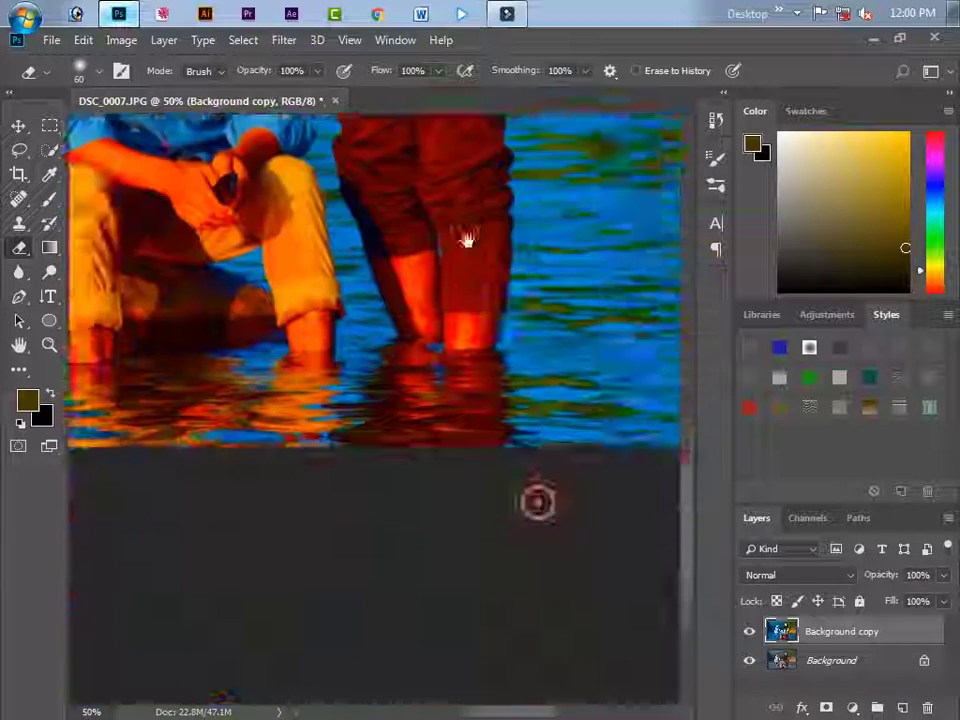
pyautogui.scroll(3, 538, 501)
pyautogui.hscroll(-3, 538, 501)
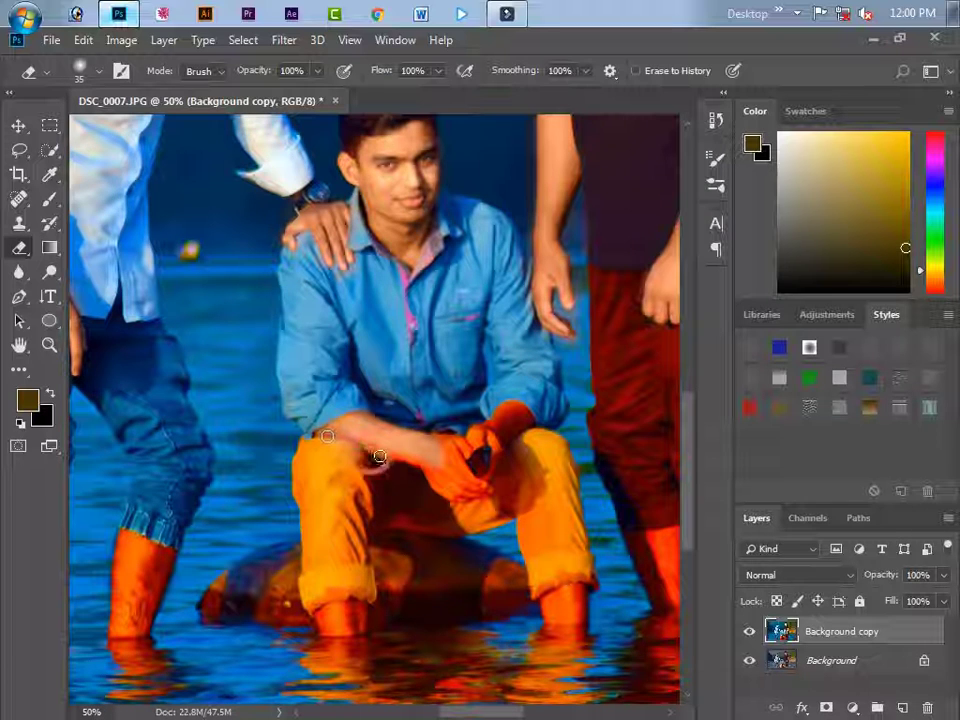
pyautogui.moveTo(460, 495)
pyautogui.mouseDown()
pyautogui.moveTo(427, 457)
pyautogui.moveTo(488, 491)
pyautogui.moveTo(465, 470)
pyautogui.mouseUp()
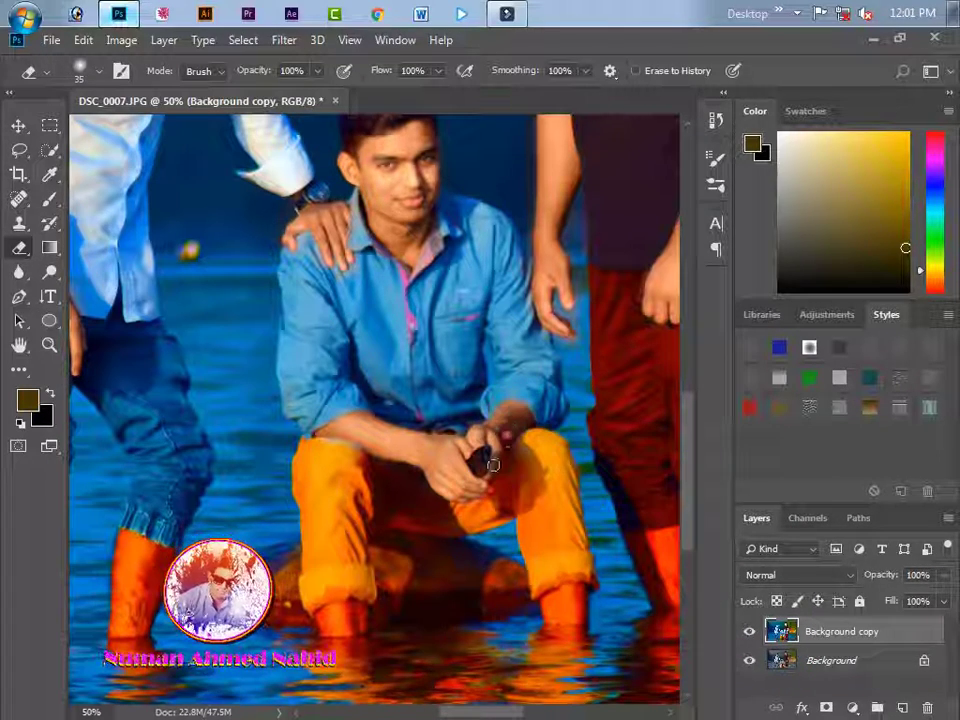
pyautogui.scroll(-5, 400, 420)
pyautogui.scroll(-2, 341, 421)
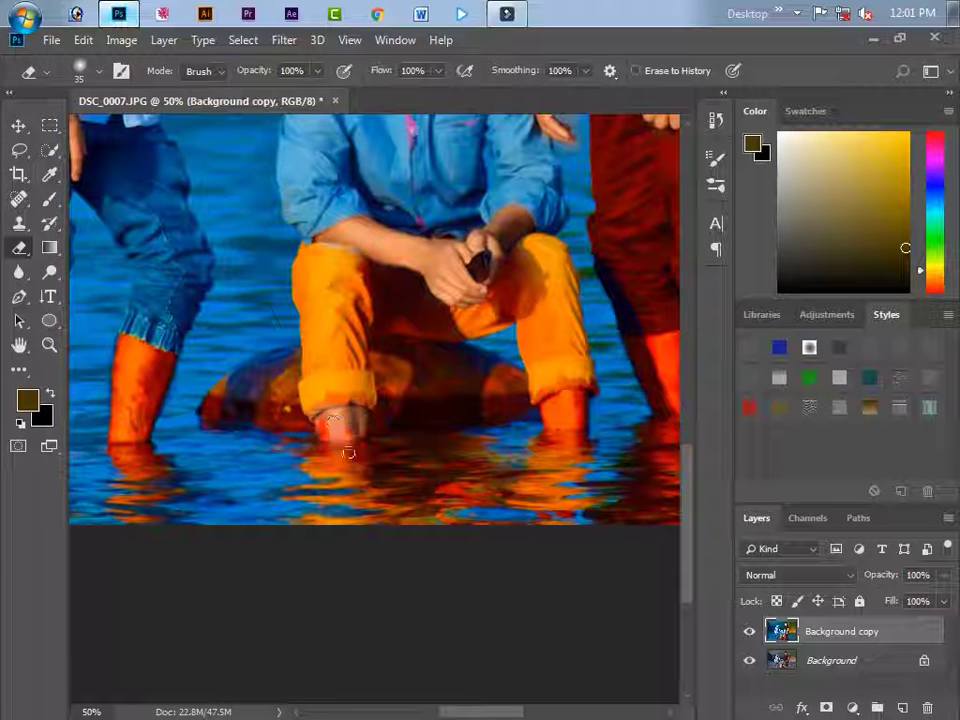
pyautogui.moveTo(348, 453)
pyautogui.mouseDown()
pyautogui.moveTo(364, 424)
pyautogui.moveTo(345, 418)
pyautogui.mouseUp()
pyautogui.hscroll(4, 335, 400)
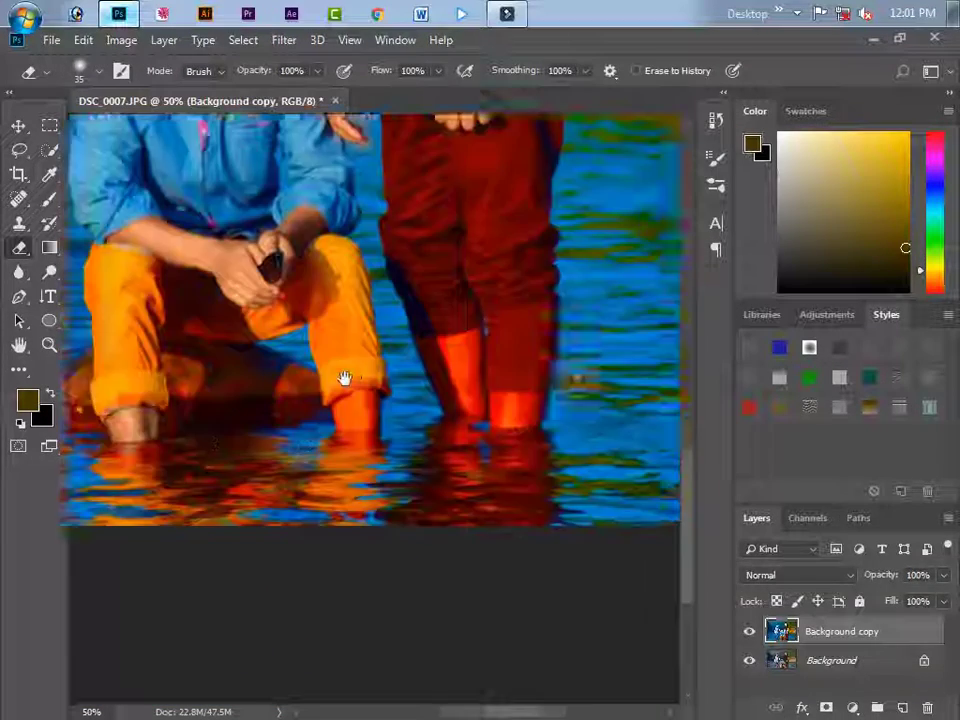
pyautogui.hscroll(2, 300, 395)
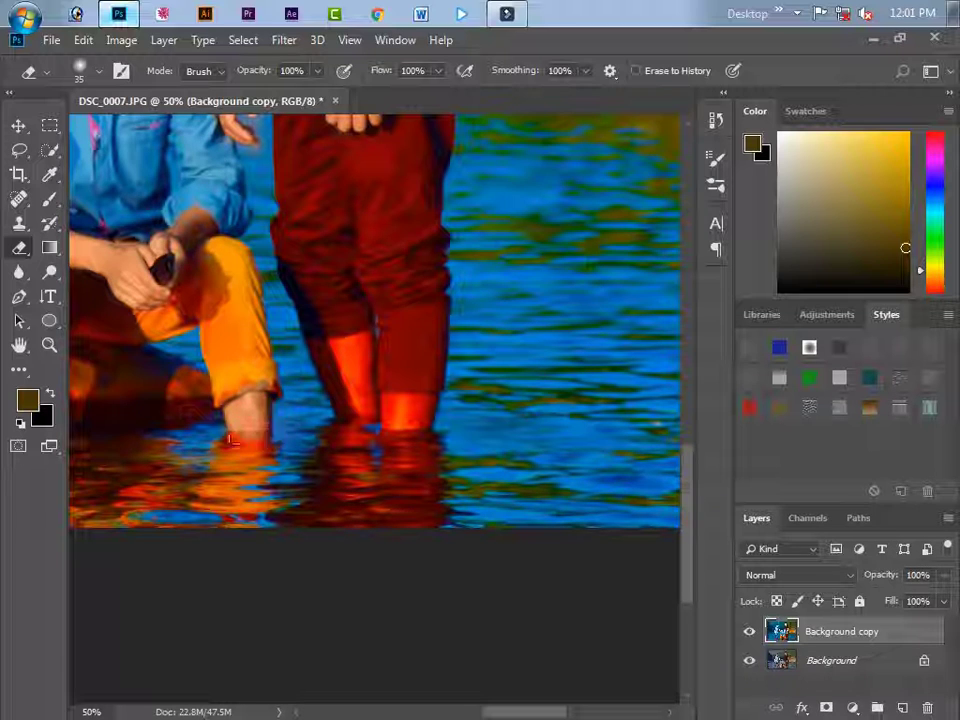
# Step: Enlarge the eraser to 53 px and clear the orange from the men's legs above the water
pyautogui.rightClick(340, 378)
pyautogui.moveTo(360, 410)
pyautogui.mouseDown()
pyautogui.moveTo(348, 353)
pyautogui.moveTo(331, 396)
pyautogui.mouseUp()
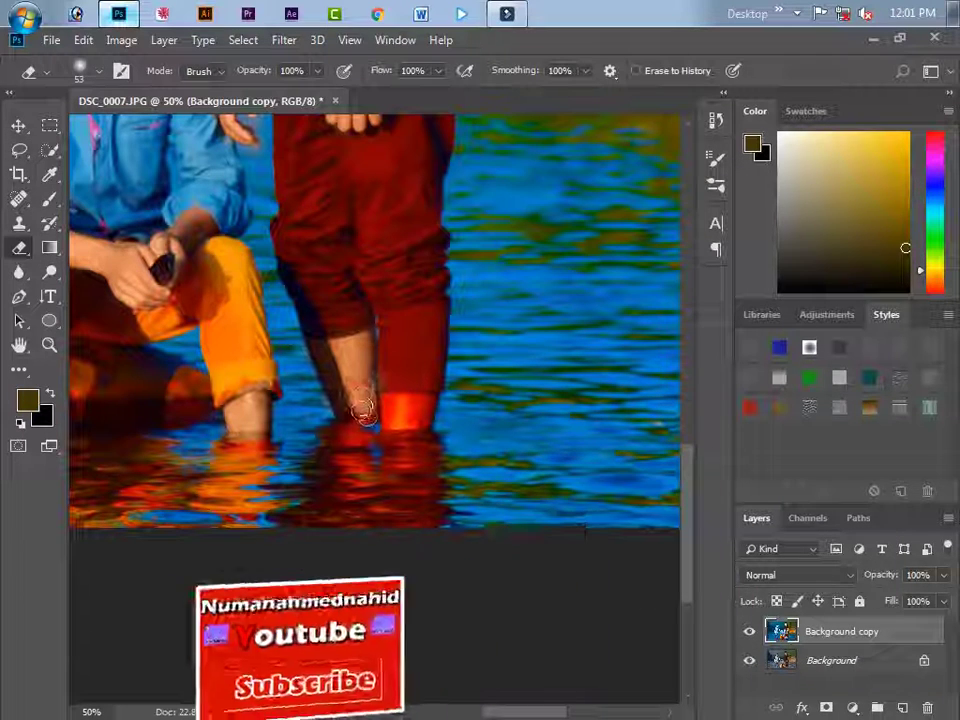
pyautogui.moveTo(353, 396); pyautogui.dragTo(425, 400)
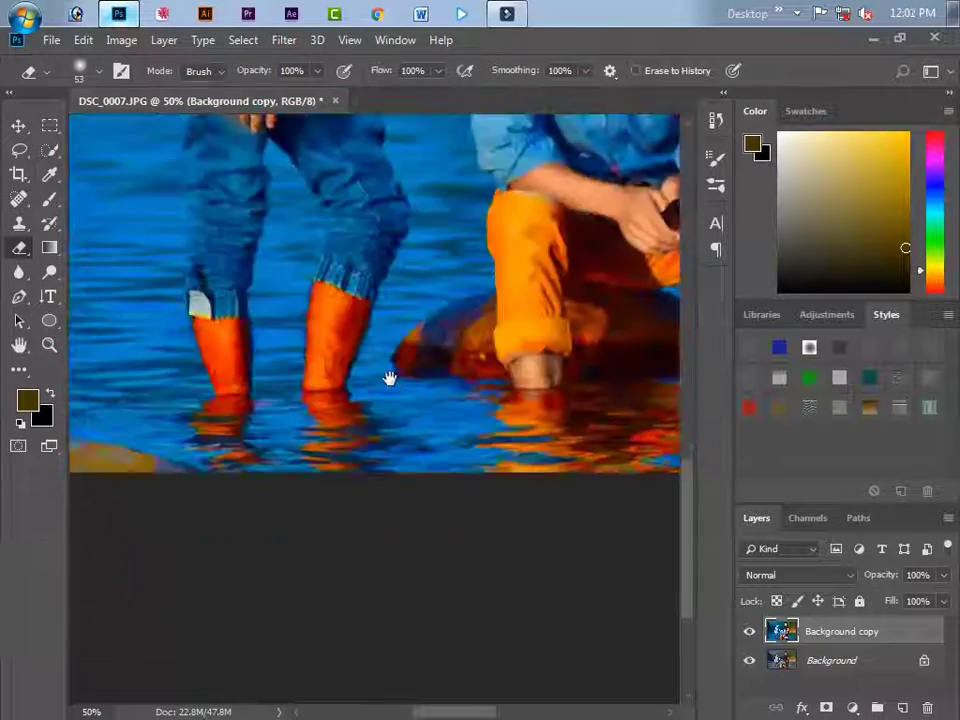
pyautogui.moveTo(389, 378); pyautogui.dragTo(492, 486)
pyautogui.moveTo(466, 409)
pyautogui.mouseDown()
pyautogui.moveTo(439, 420)
pyautogui.moveTo(413, 363)
pyautogui.mouseUp()
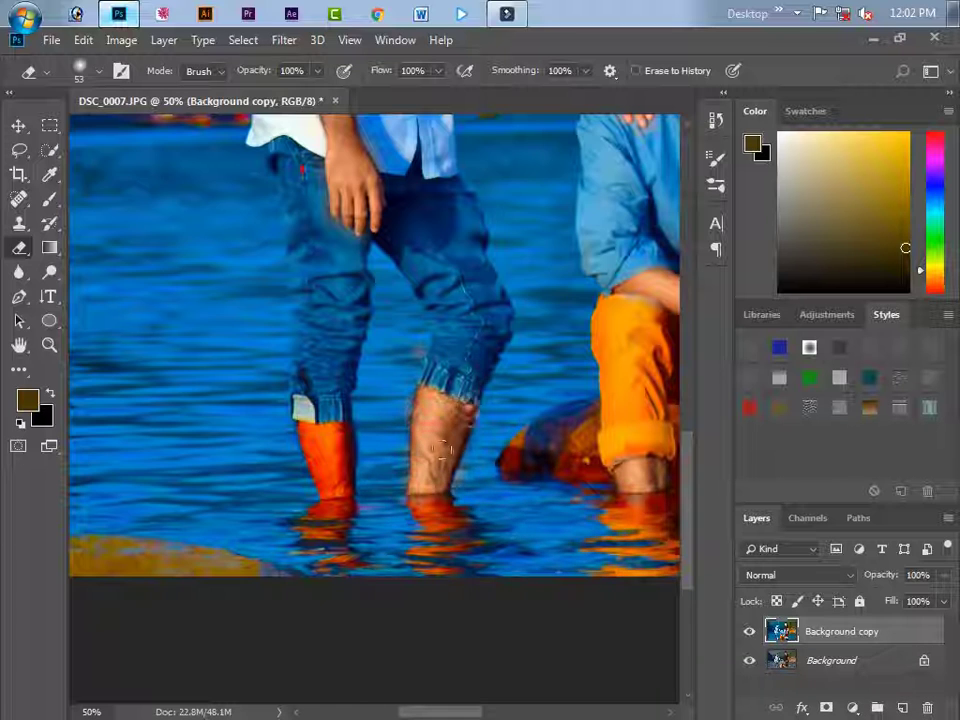
pyautogui.moveTo(308, 406); pyautogui.dragTo(318, 487)
pyautogui.moveTo(340, 440); pyautogui.dragTo(308, 445)
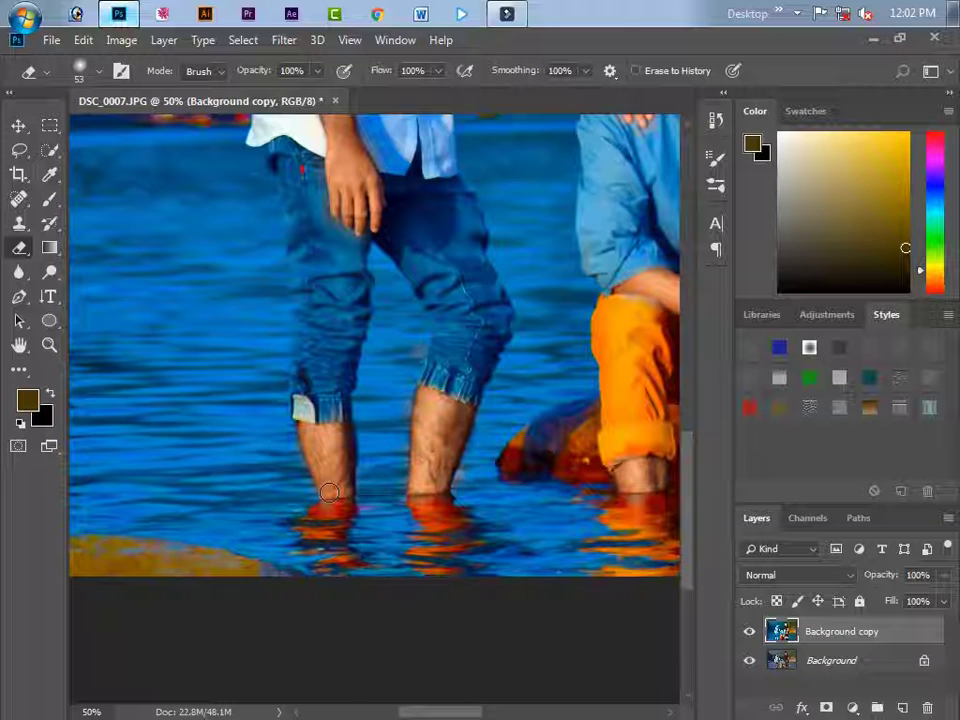
# Step: Add a new empty Layer 1 and dodge-lighten the forehead near the hairline
pyautogui.scroll(-4, 140, 305)
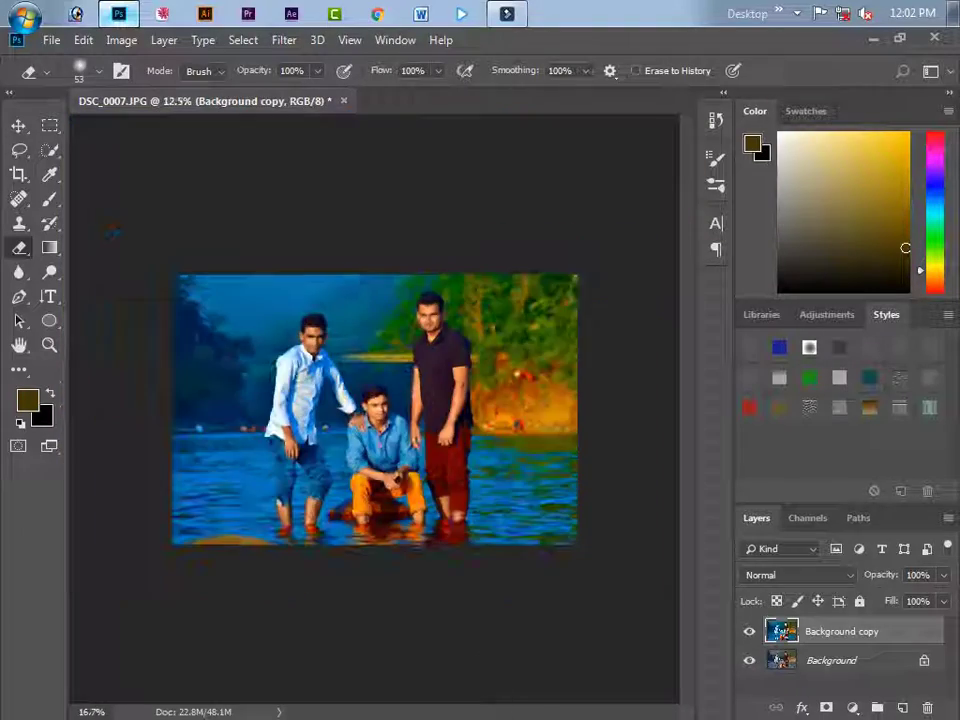
pyautogui.scroll(3, 140, 305)
pyautogui.scroll(2, 140, 305)
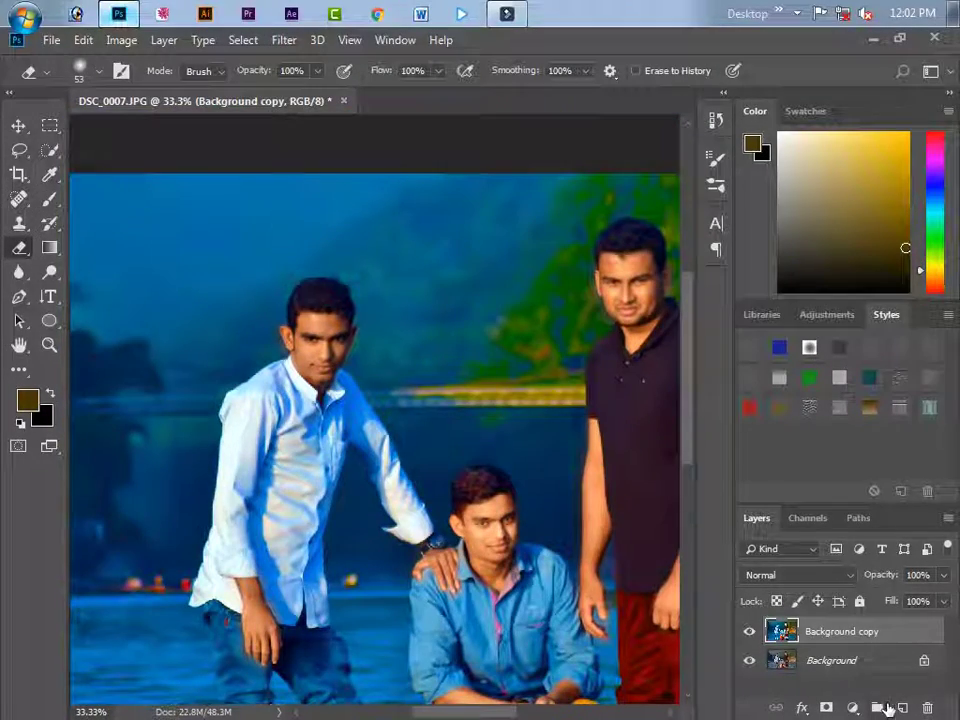
pyautogui.click(887, 708)
pyautogui.scroll(3, 280, 285)
pyautogui.click(53, 275)
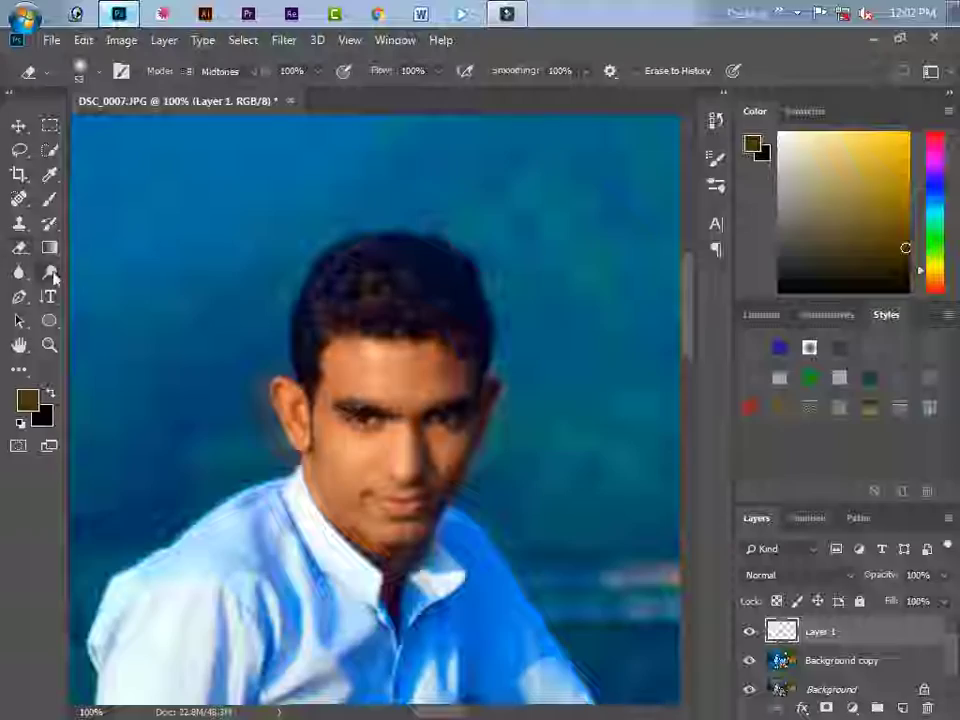
pyautogui.moveTo(435, 353); pyautogui.dragTo(428, 368)
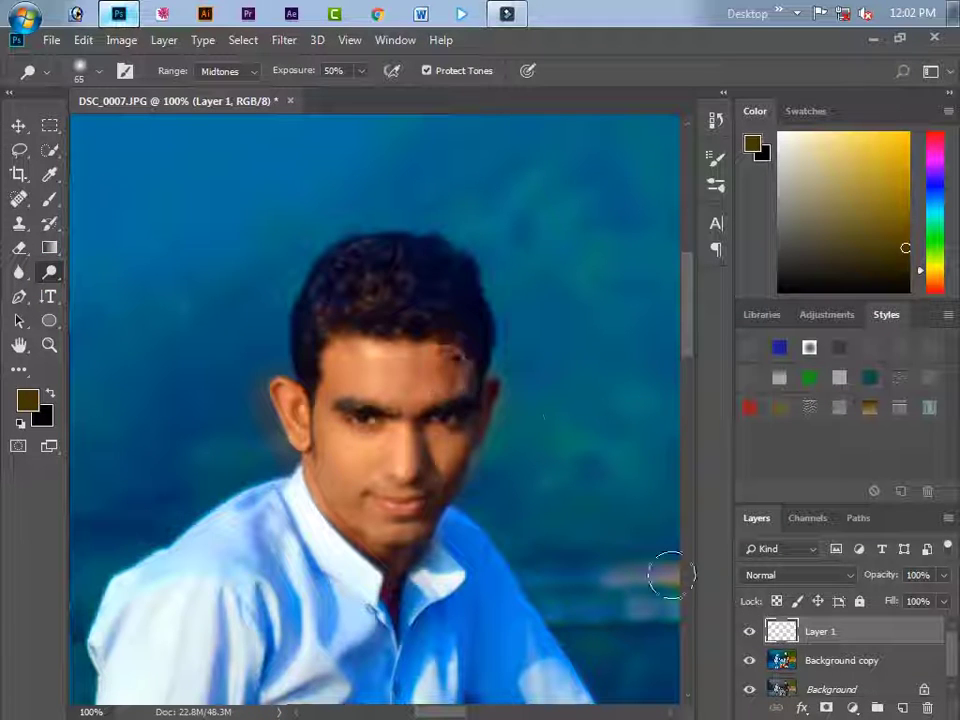
# Step: Switch to the Brush and set a lighter skin tone, sampled from the face, as foreground colour
pyautogui.press('b')
pyautogui.keyDown('alt'); pyautogui.click(399, 369); pyautogui.keyUp('alt')
pyautogui.rightClick(400, 370)
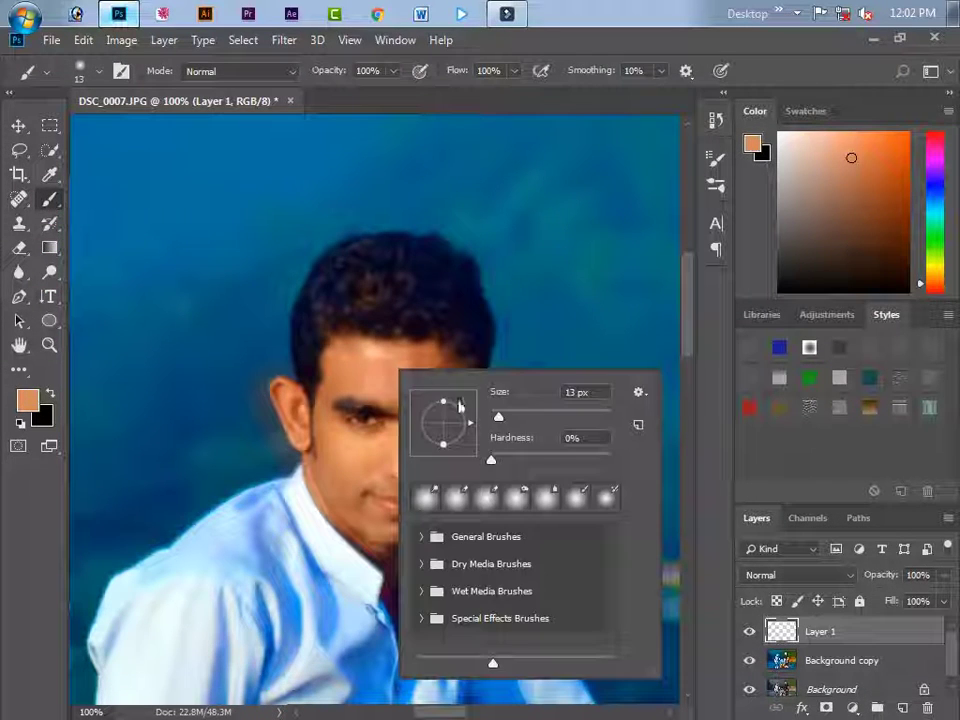
pyautogui.click(27, 400)
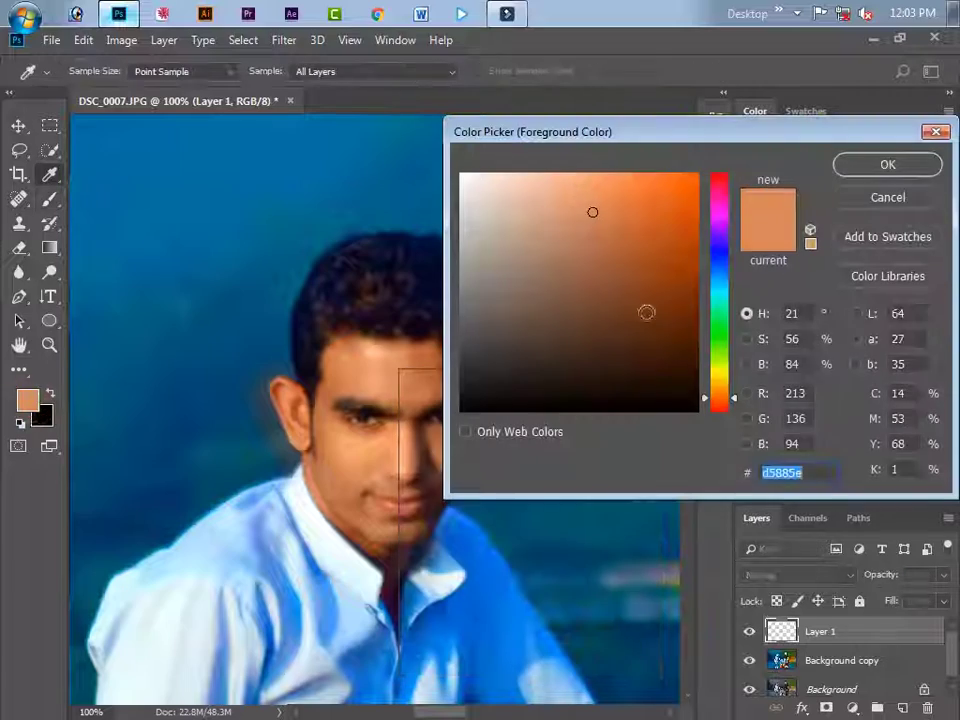
pyautogui.click(575, 203)
pyautogui.click(868, 176)
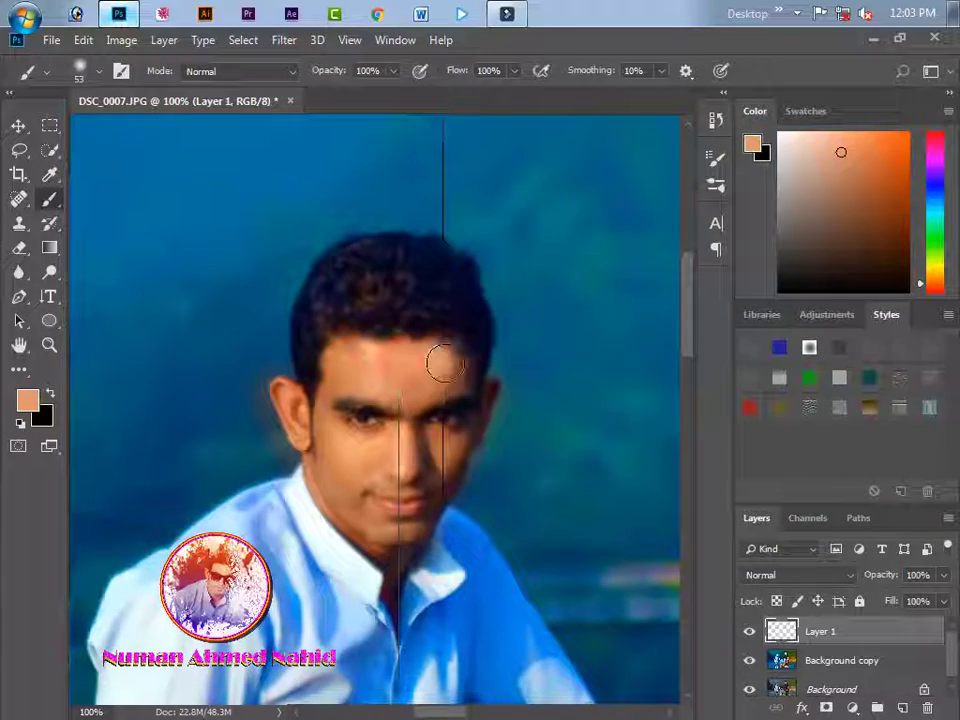
# Step: Set brush flow to 24% and opacity to 21%, then dab faint skin tone onto the faces
pyautogui.click(514, 71)
pyautogui.moveTo(454, 96); pyautogui.dragTo(430, 93)
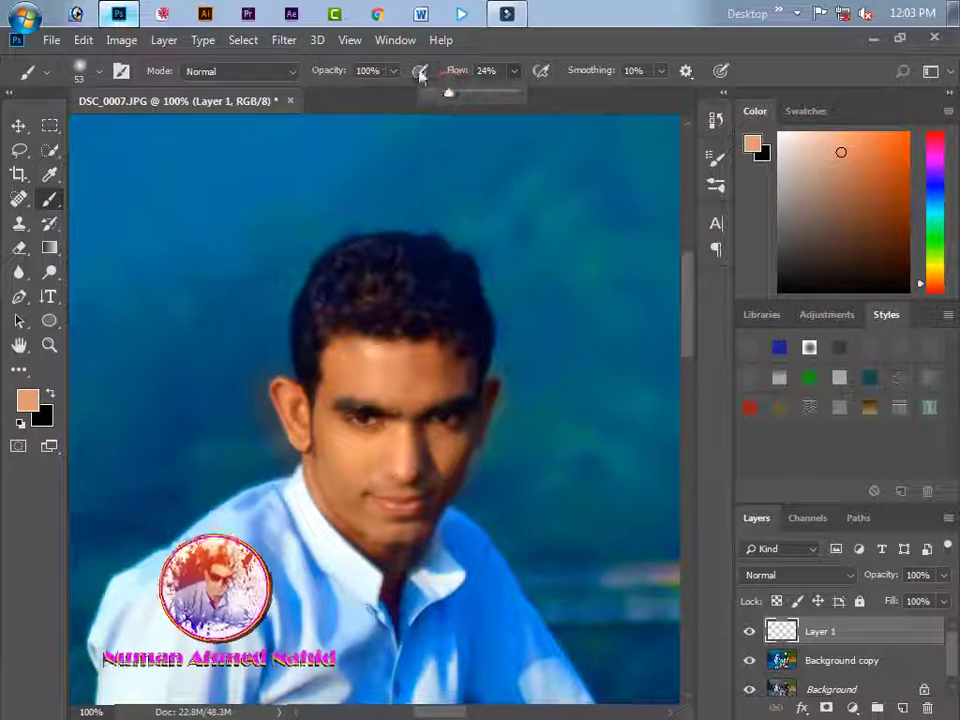
pyautogui.click(393, 71)
pyautogui.click(446, 366)
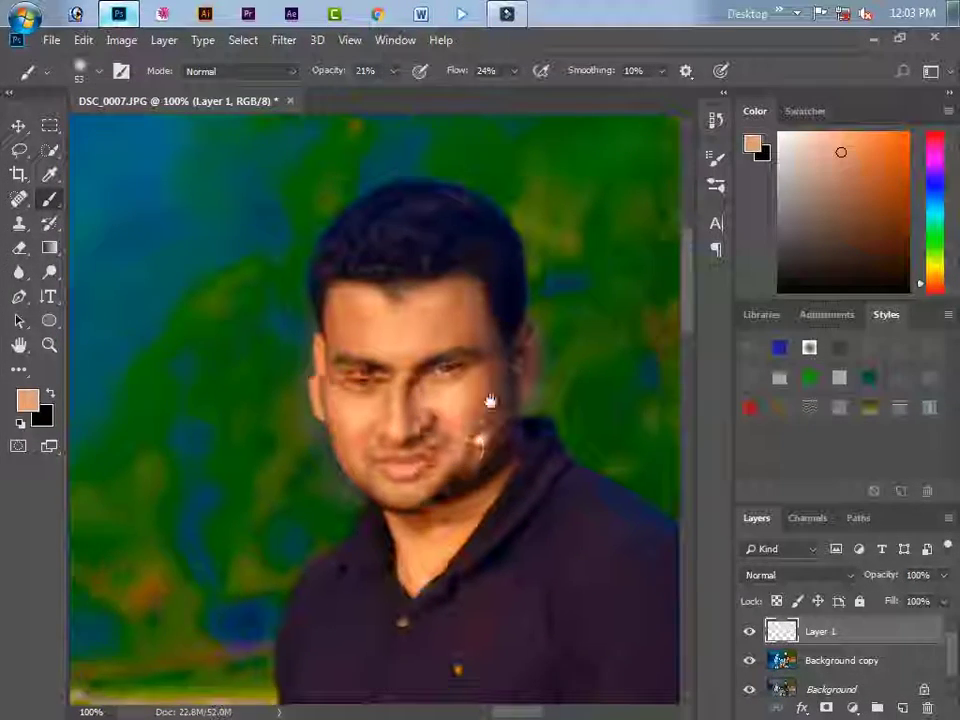
pyautogui.scroll(-2, 530, 505)
pyautogui.scroll(-3, 535, 507)
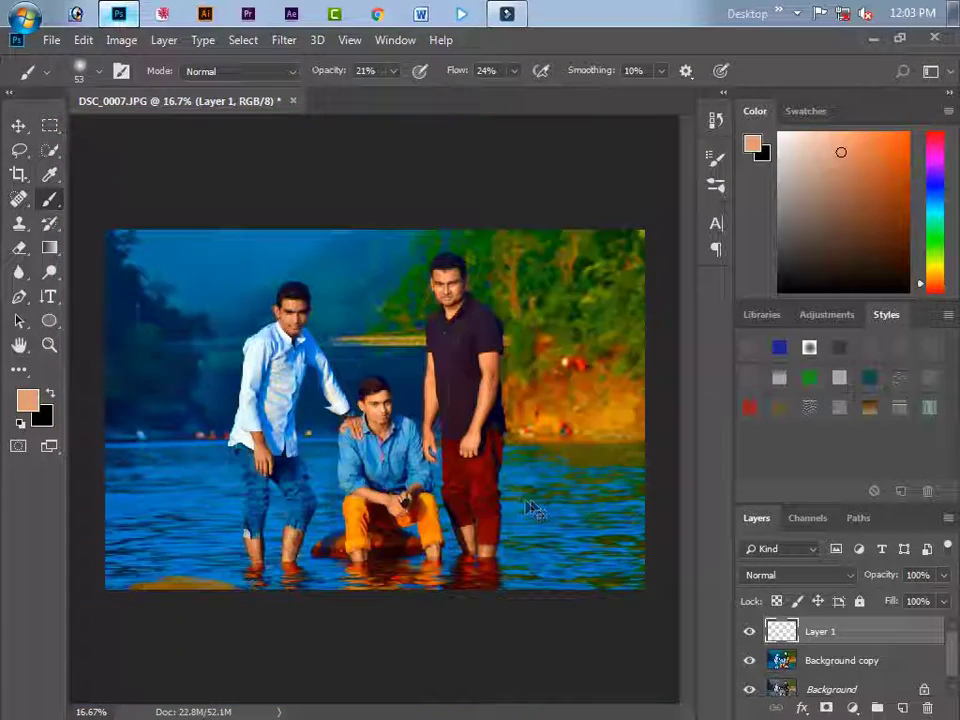
pyautogui.scroll(-1, 530, 505)
pyautogui.scroll(2, 525, 500)
pyautogui.click(821, 668)
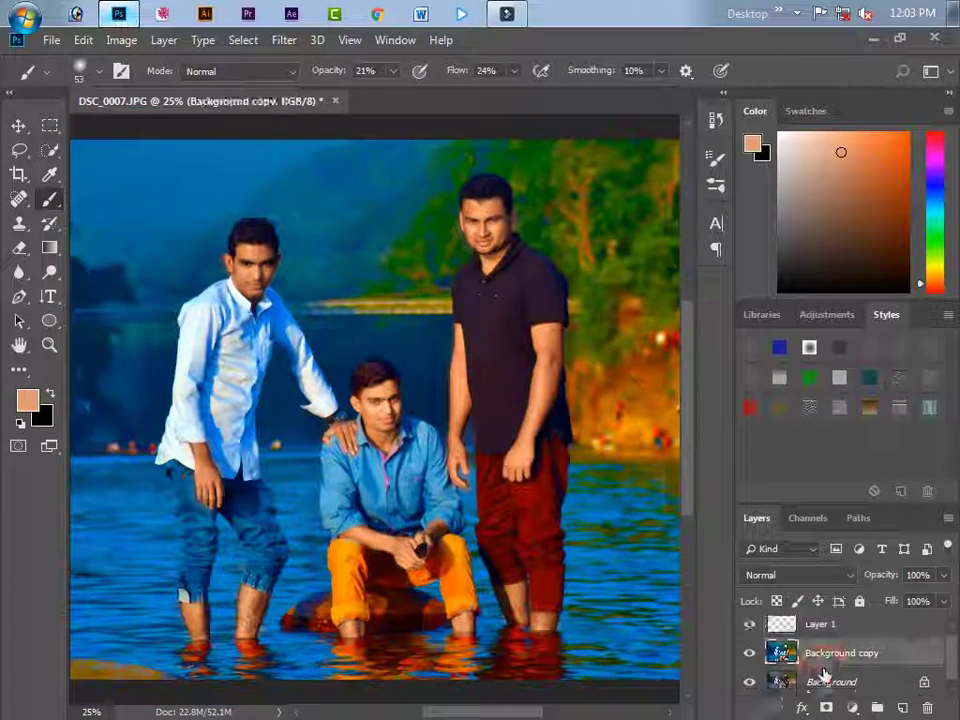
pyautogui.rightClick(831, 688)
pyautogui.click(846, 481)
pyautogui.press('Return')
pyautogui.scroll(-1, 826, 660)
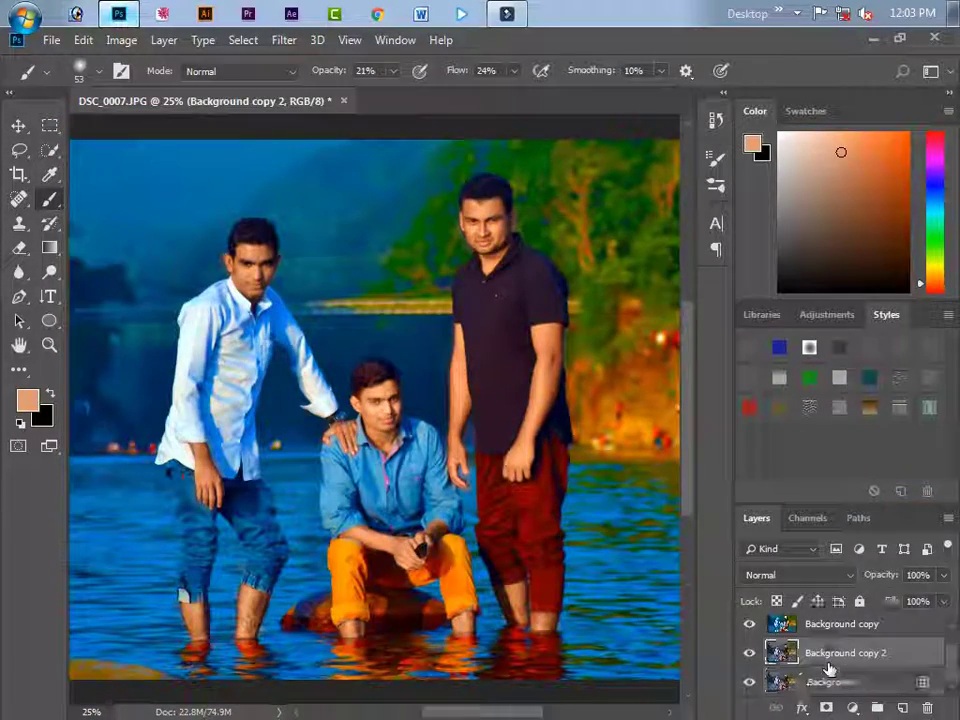
pyautogui.rightClick(843, 658)
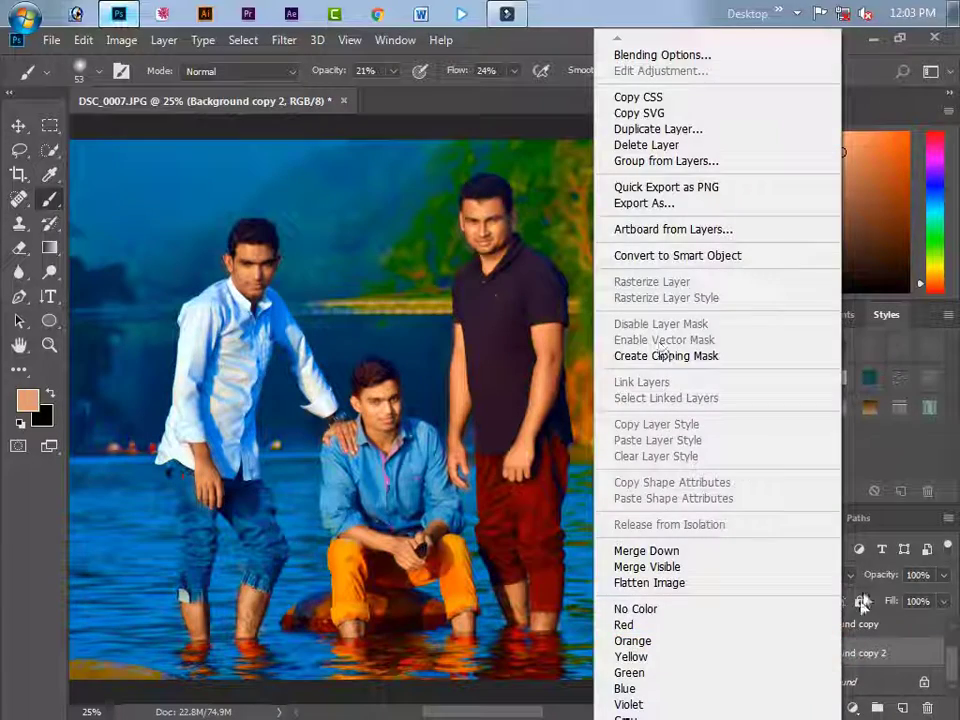
pyautogui.click(874, 658)
pyautogui.click(853, 706)
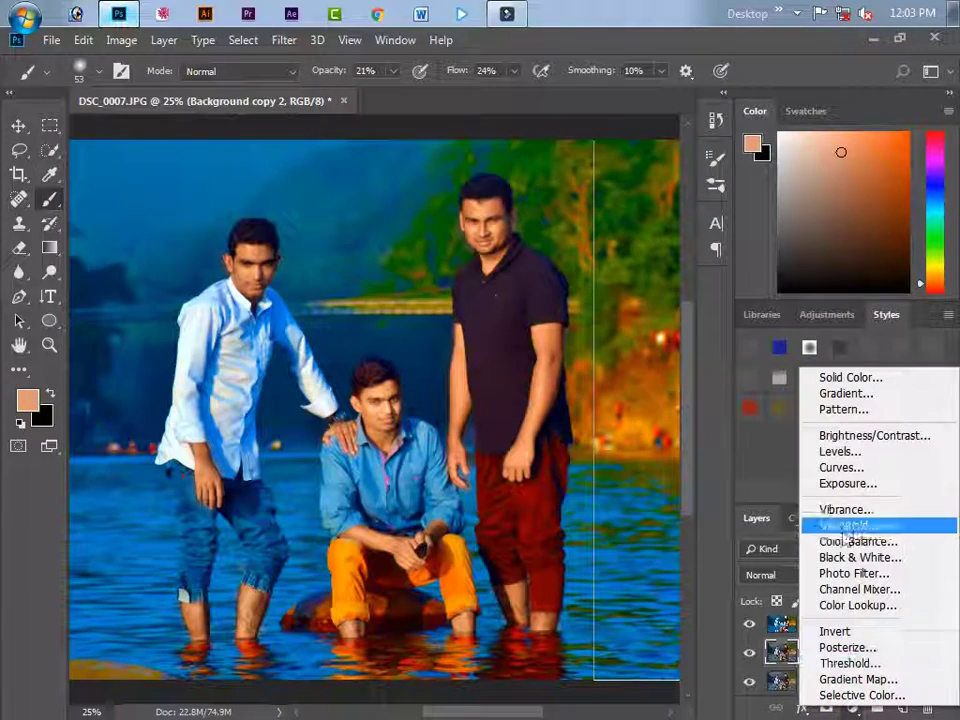
pyautogui.click(863, 474)
pyautogui.moveTo(210, 407); pyautogui.dragTo(188, 390)
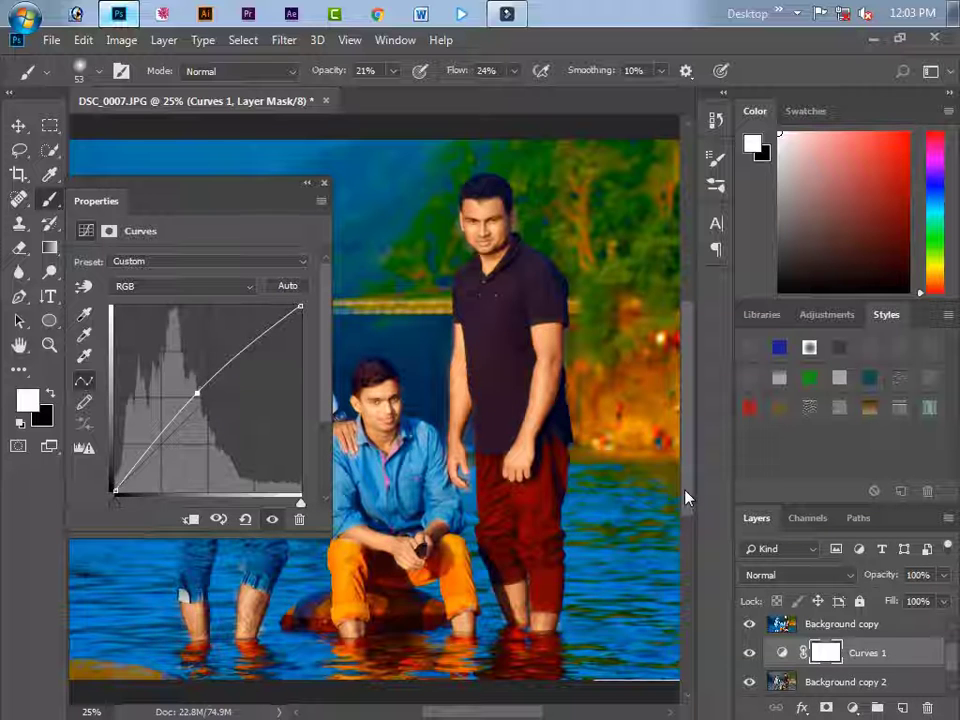
pyautogui.click(864, 656)
pyautogui.hotkey('ctrl', 'e')
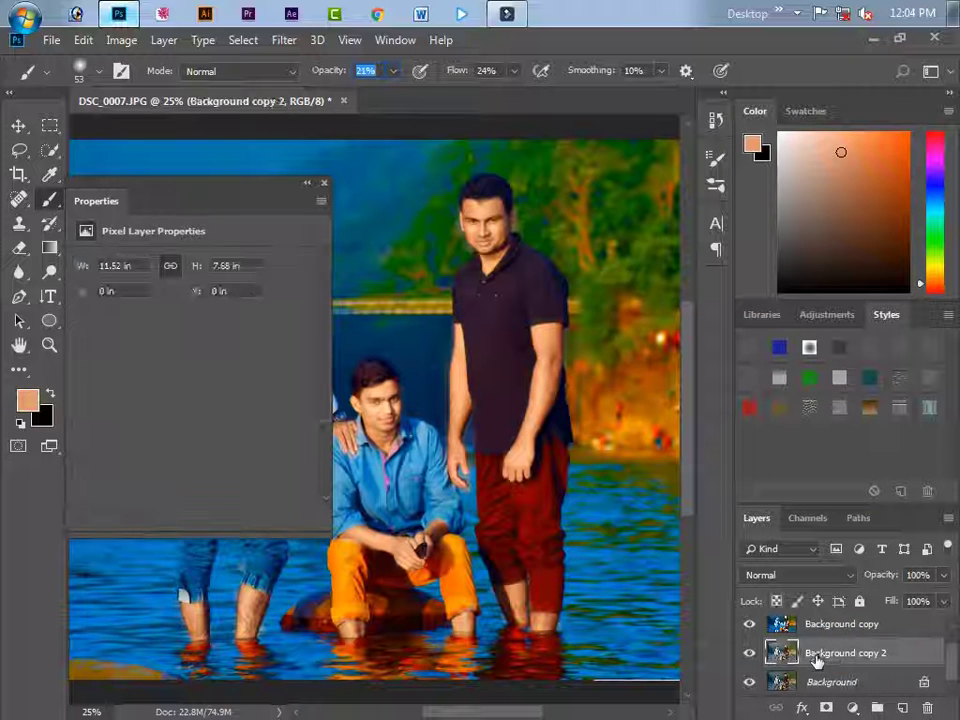
pyautogui.click(322, 183)
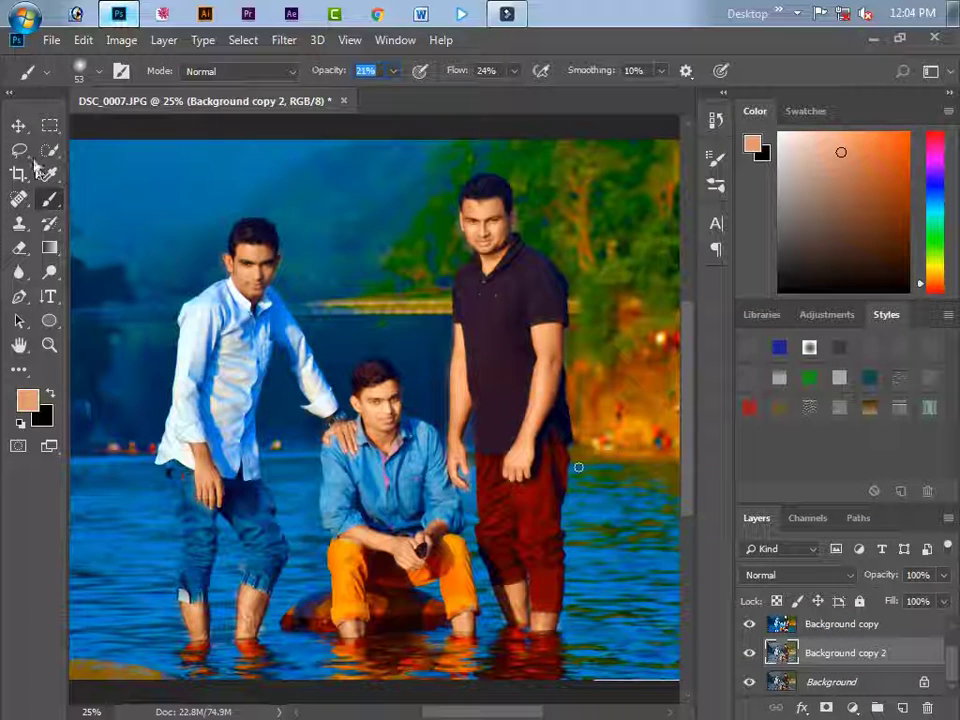
# Step: Apply a midtone Color Balance of Cyan-Red +12 and Magenta-Green -5
pyautogui.click(18, 125)
pyautogui.hotkey('ctrl', 'b')
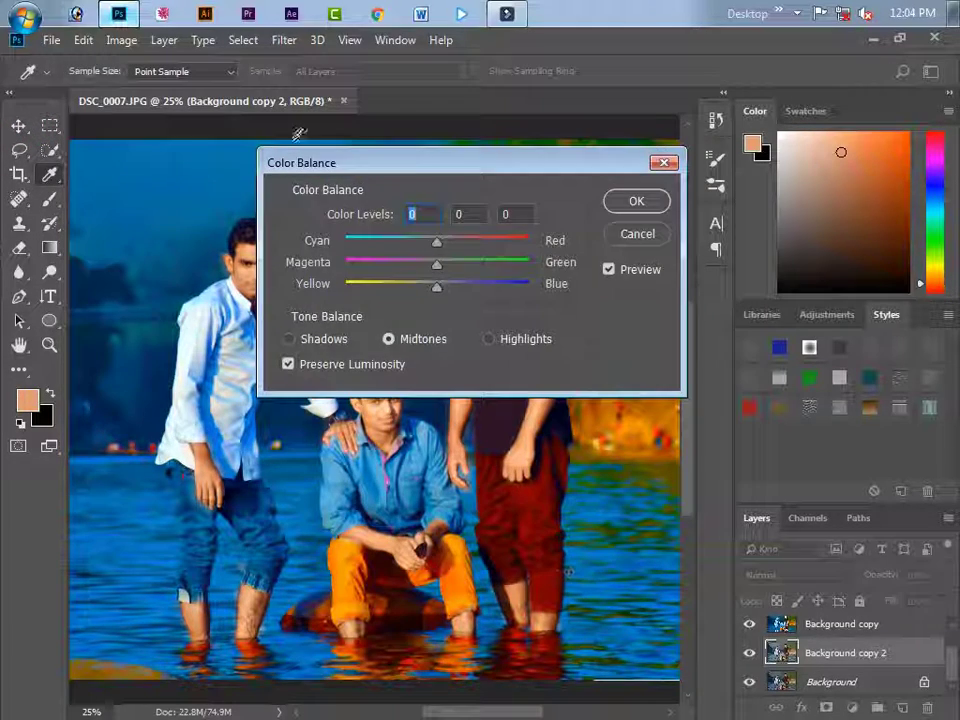
pyautogui.moveTo(414, 172); pyautogui.dragTo(449, 392)
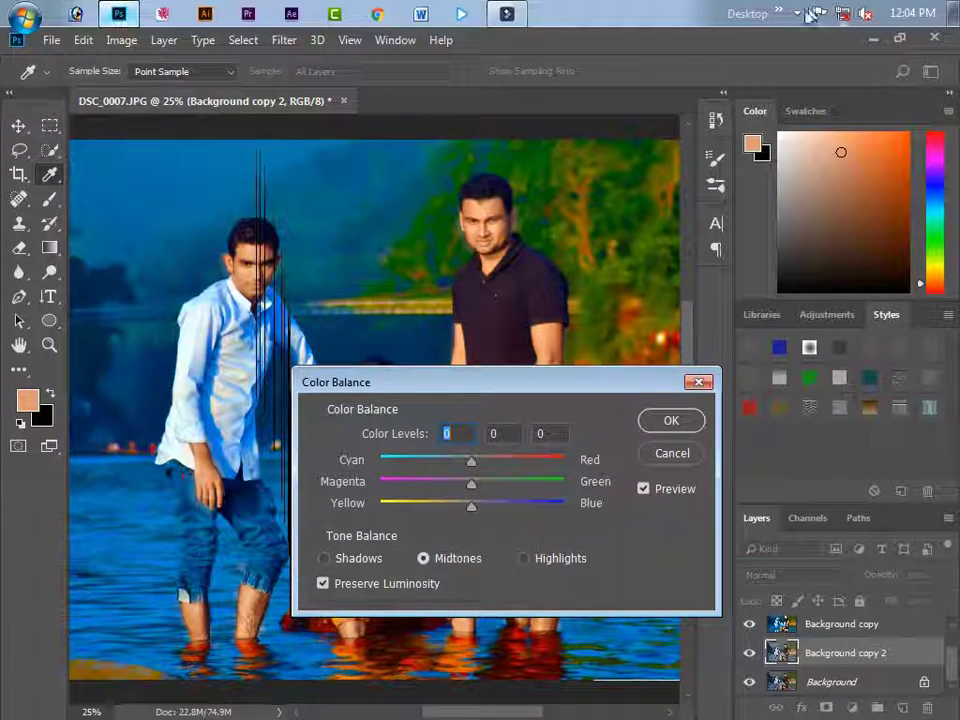
pyautogui.click(799, 13)
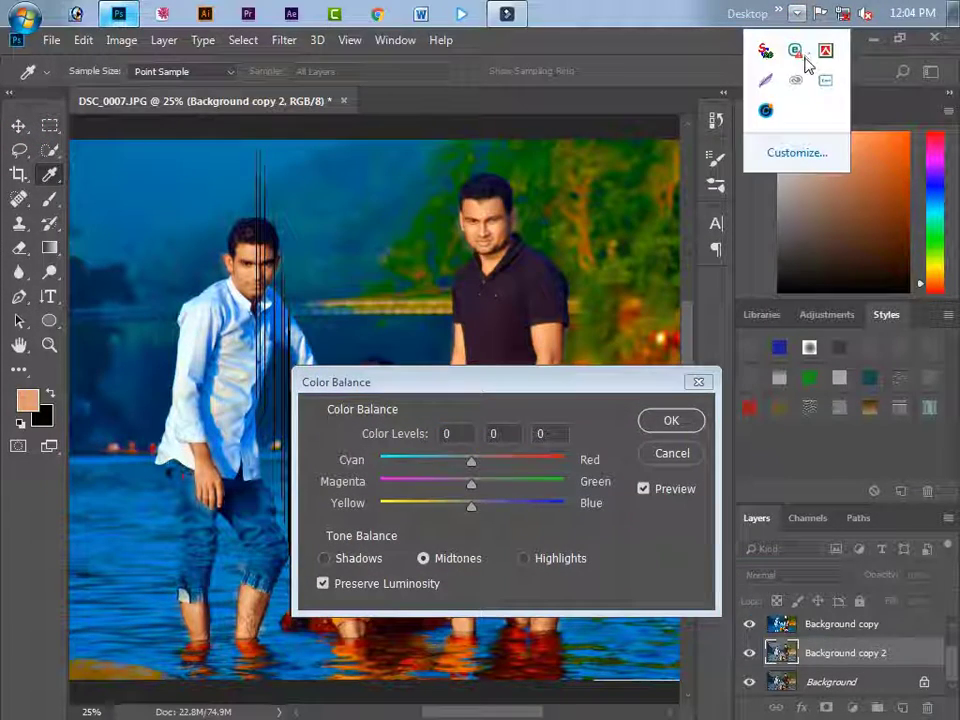
pyautogui.click(878, 314)
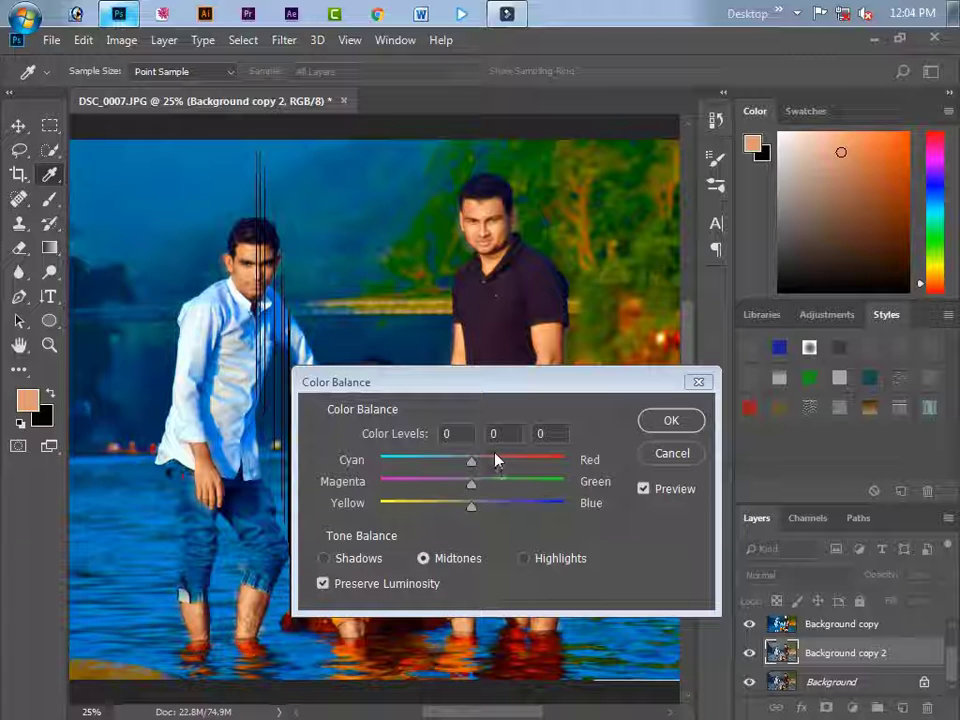
pyautogui.click(522, 559)
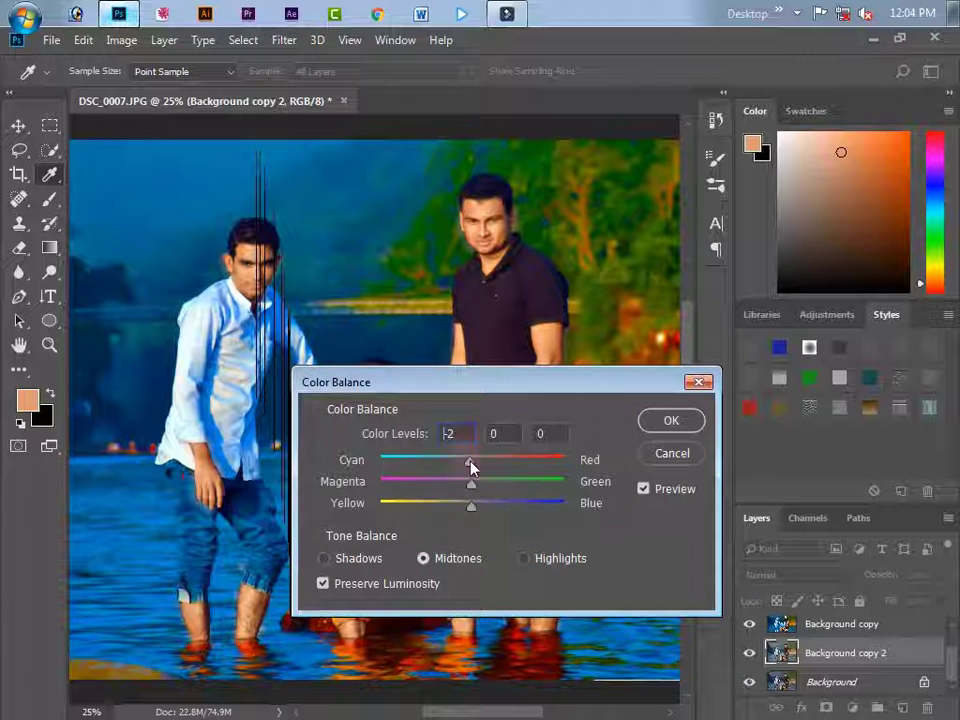
pyautogui.moveTo(470, 460)
pyautogui.mouseDown()
pyautogui.moveTo(503, 460)
pyautogui.moveTo(483, 460)
pyautogui.moveTo(464, 482)
pyautogui.moveTo(480, 507)
pyautogui.mouseUp()
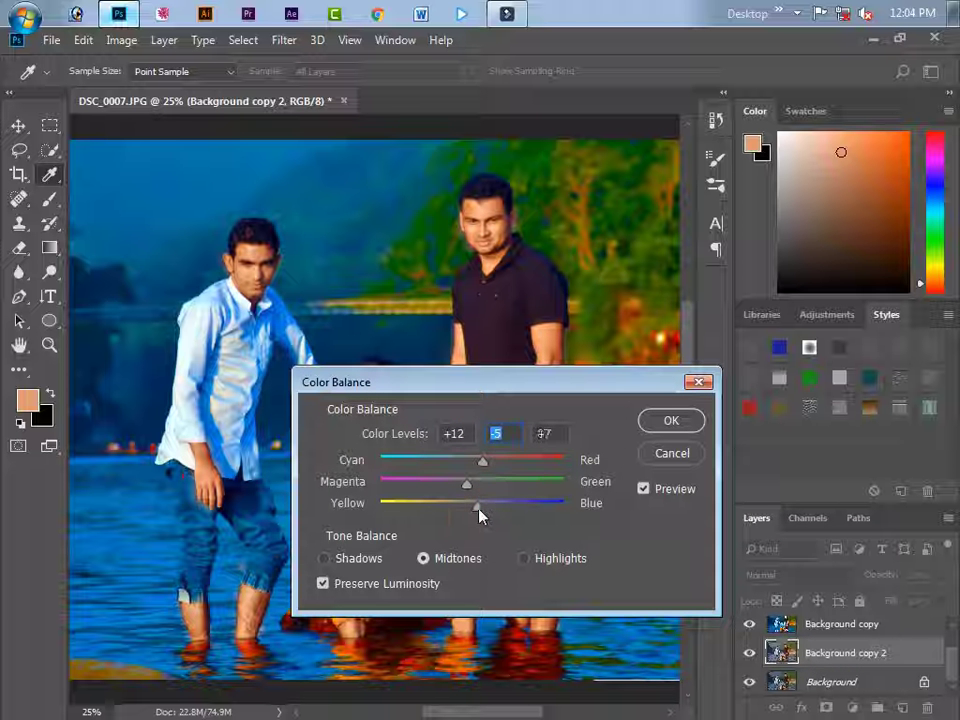
pyautogui.click(666, 421)
# Step: Delete Layer 1 and Background copy, leaving Background copy 2 above Background
pyautogui.scroll(1, 840, 653)
pyautogui.scroll(-1, 840, 653)
pyautogui.scroll(1, 840, 652)
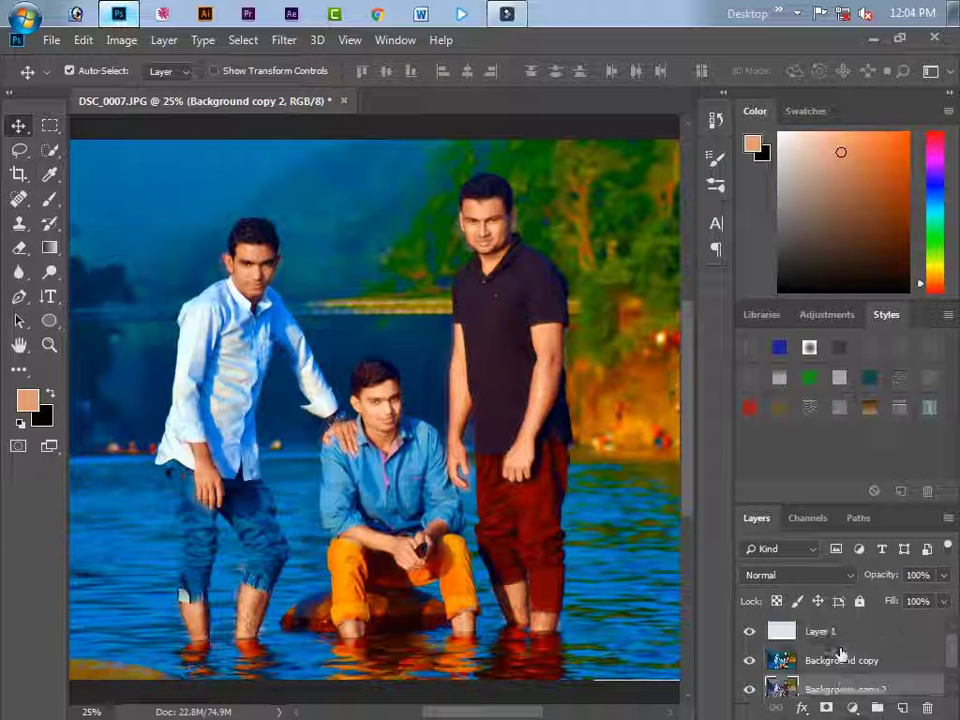
pyautogui.moveTo(519, 287); pyautogui.dragTo(670, 355)
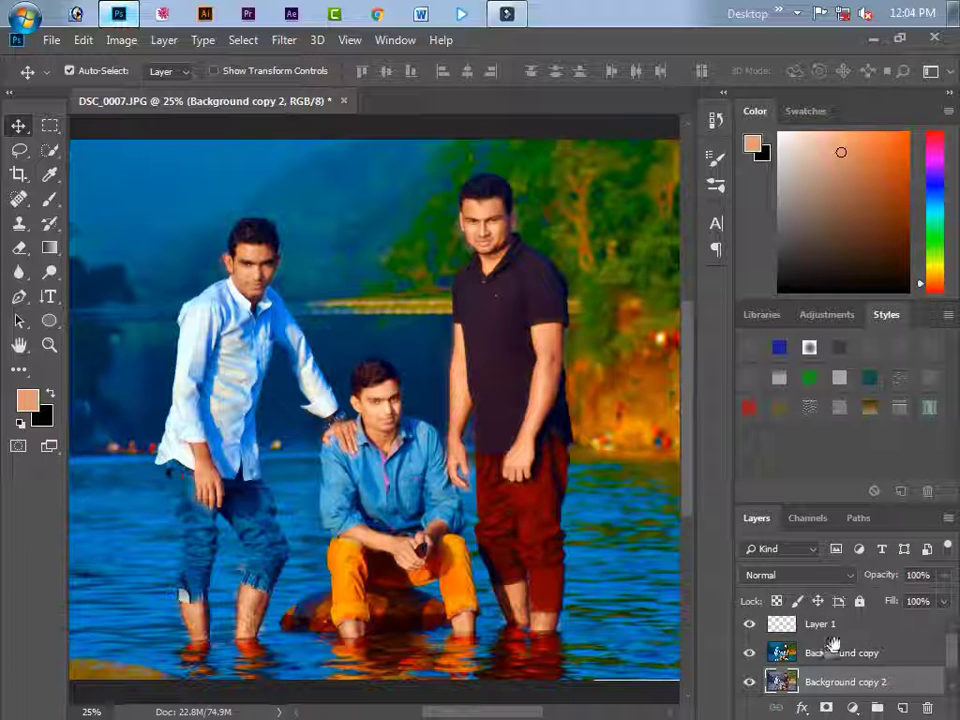
pyautogui.click(841, 632)
pyautogui.press('Delete')
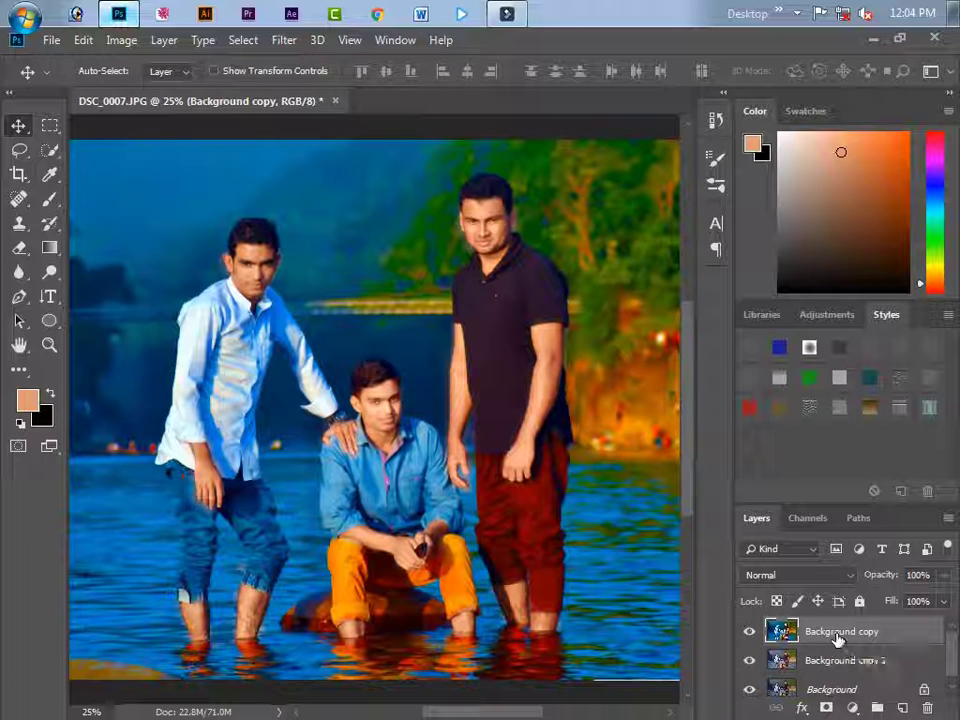
pyautogui.press('Delete')
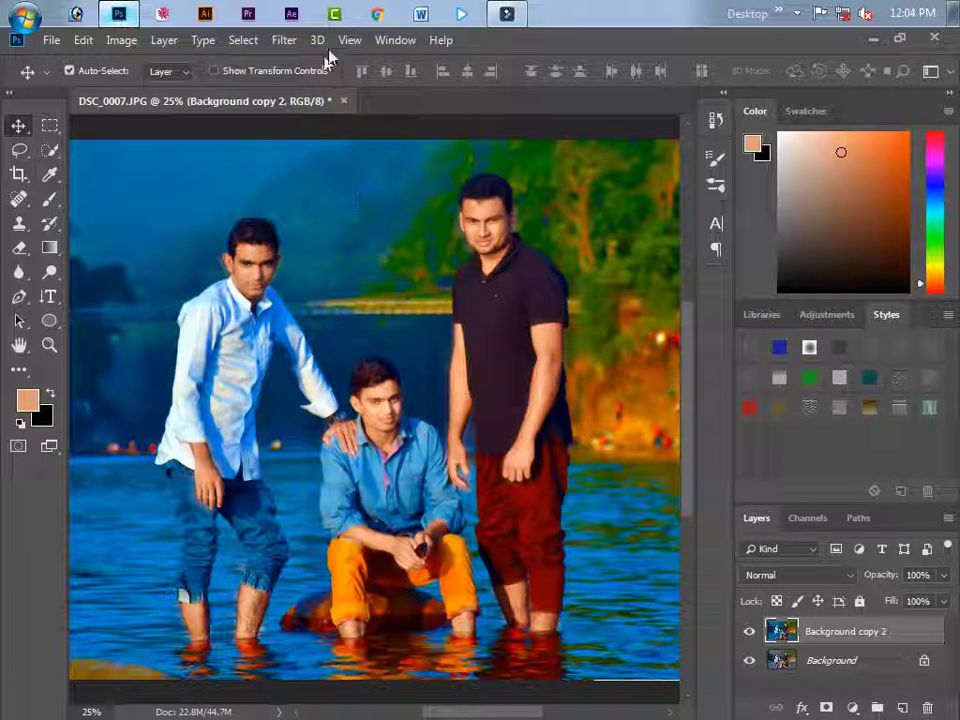
pyautogui.click(25, 12)
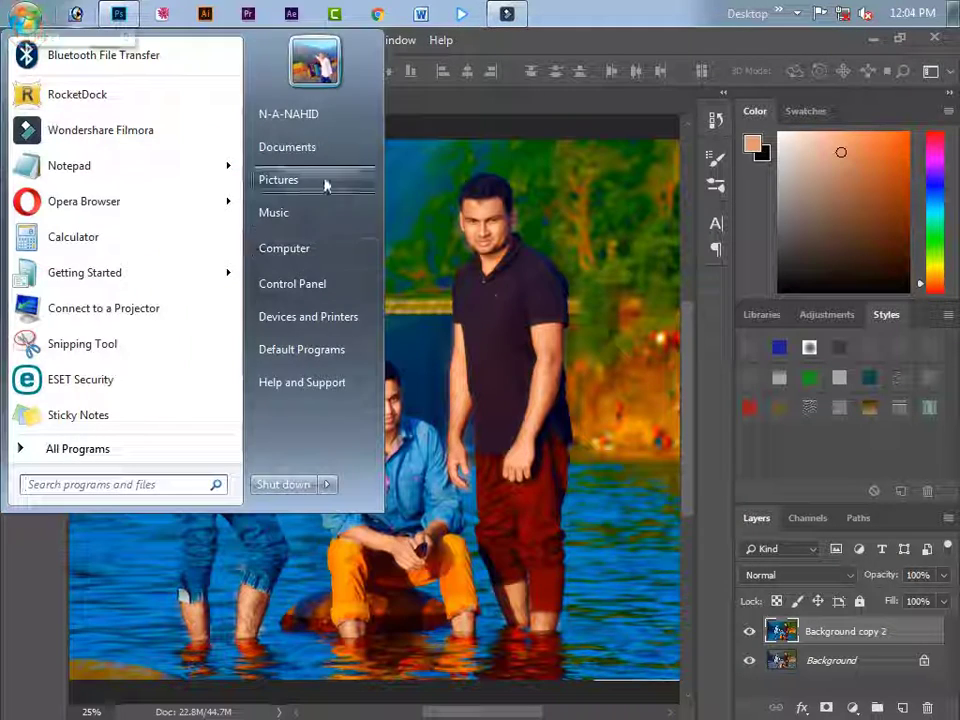
# Step: Search the computer for 'light' and open the Light images folder
pyautogui.click(272, 250)
pyautogui.click(813, 64)
pyautogui.write('light')
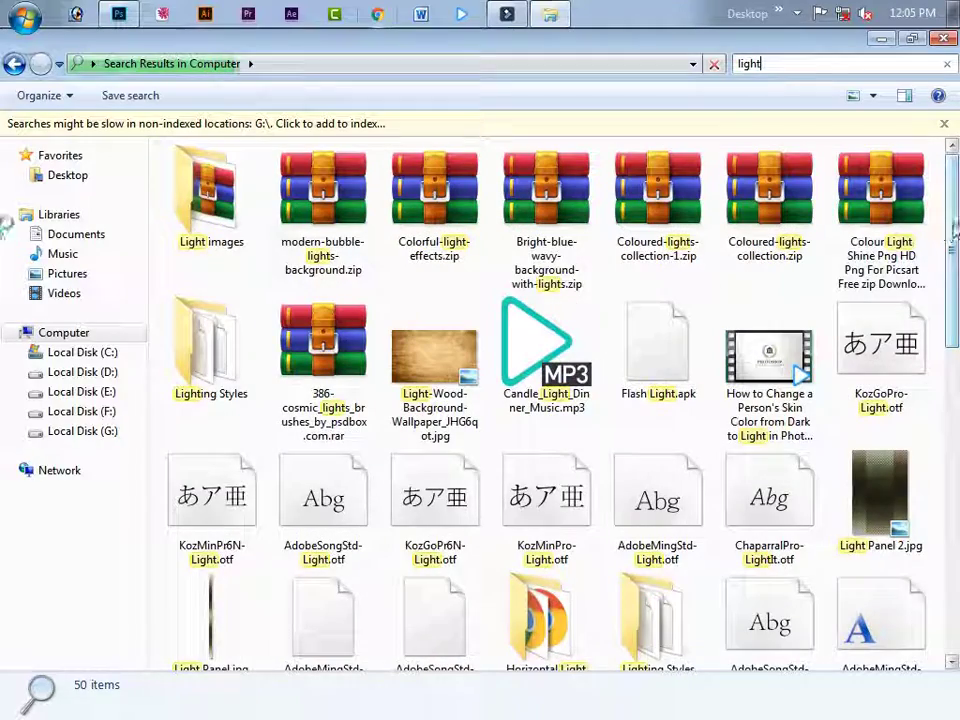
pyautogui.click(210, 190)
pyautogui.doubleClick(210, 190)
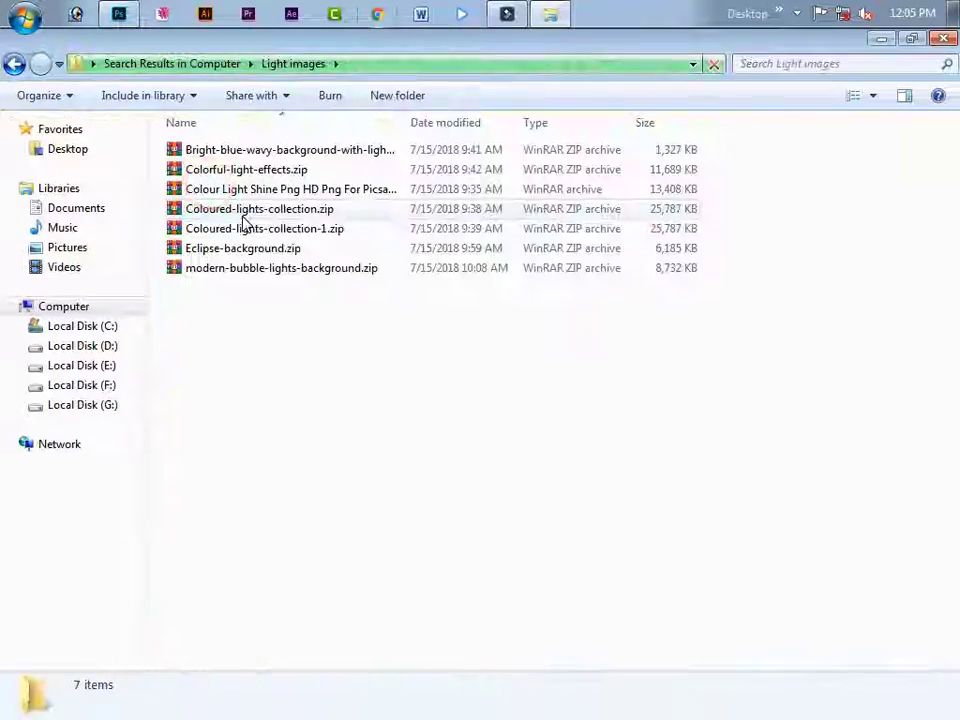
# Step: Extract all seven zip archives in Light images, answering the file replacement prompt
pyautogui.moveTo(422, 160); pyautogui.dragTo(405, 336)
pyautogui.rightClick(241, 150)
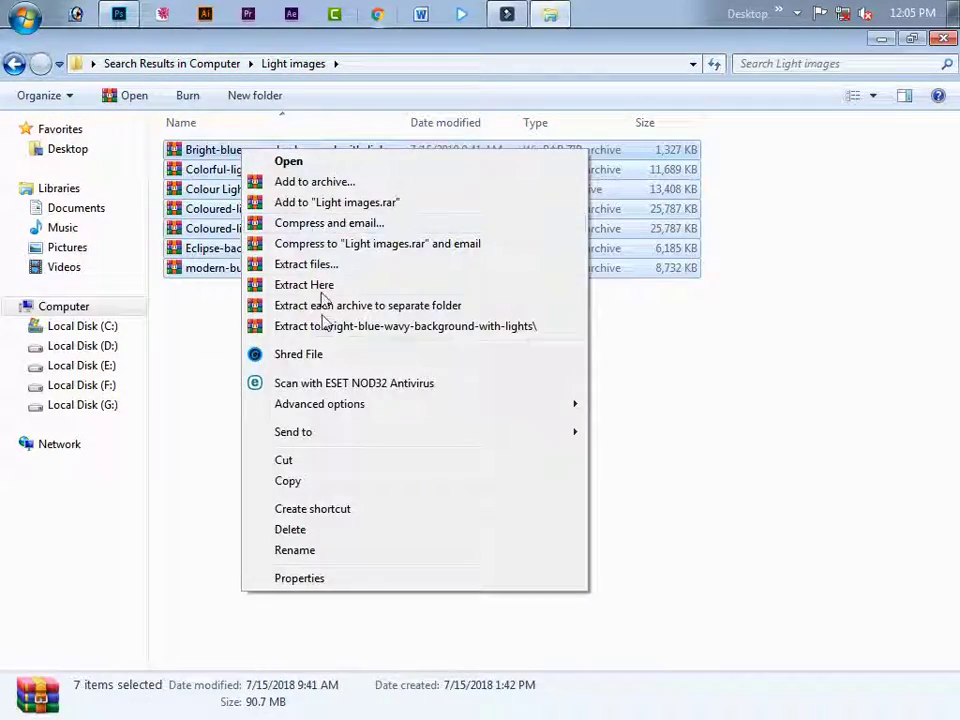
pyautogui.click(315, 264)
pyautogui.click(538, 575)
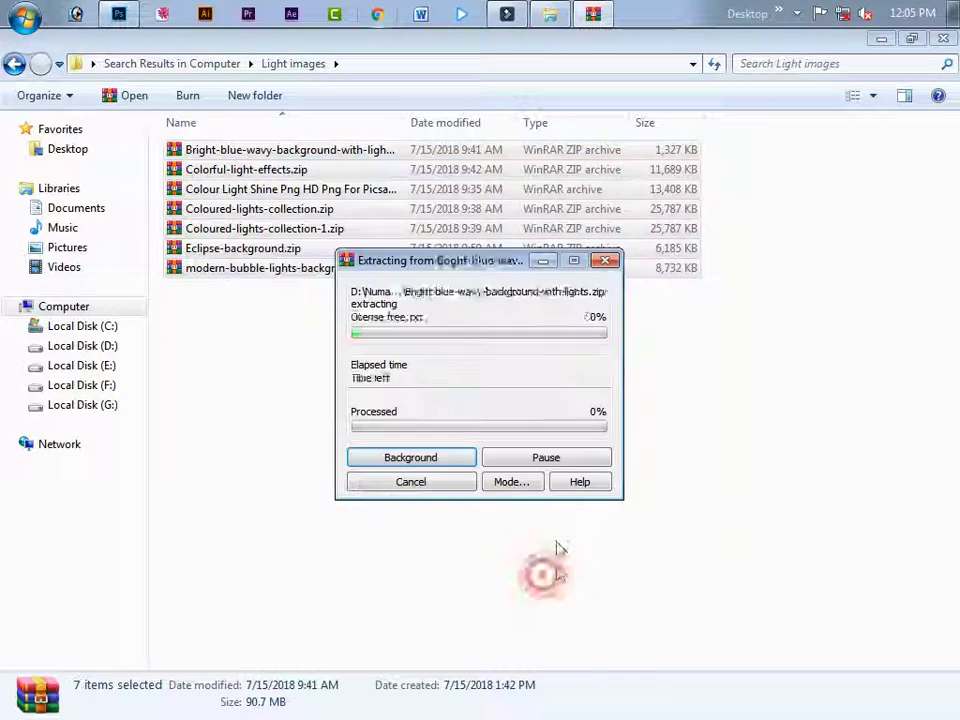
pyautogui.click(443, 481)
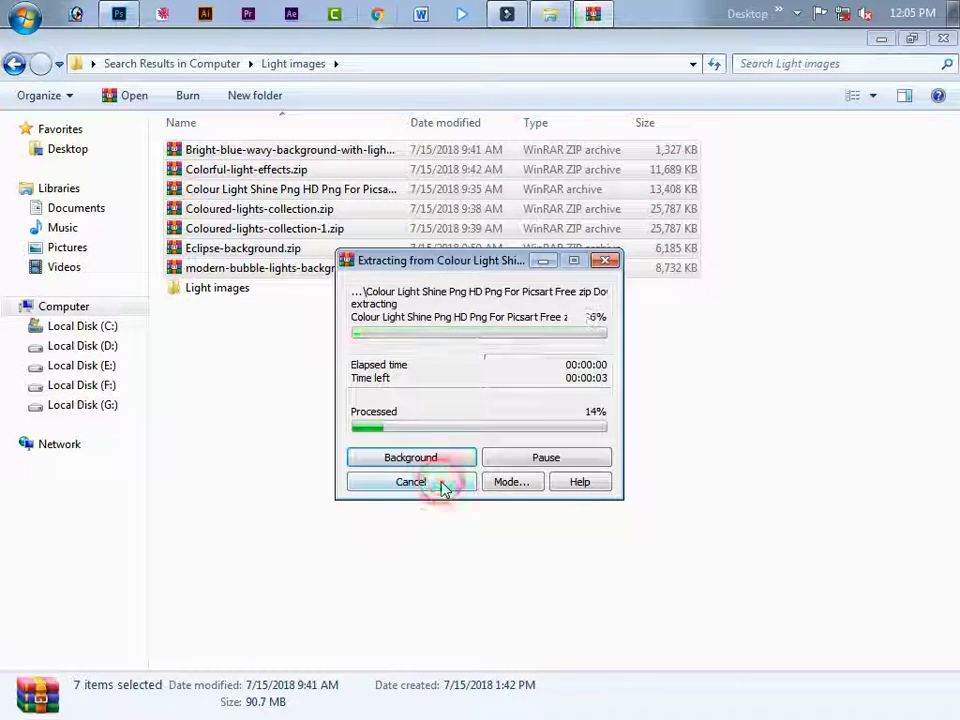
# Step: Open the extracted folder, refresh its thumbnails and drag ONVI5V1.eps into Photoshop
pyautogui.click(229, 289)
pyautogui.doubleClick(229, 288)
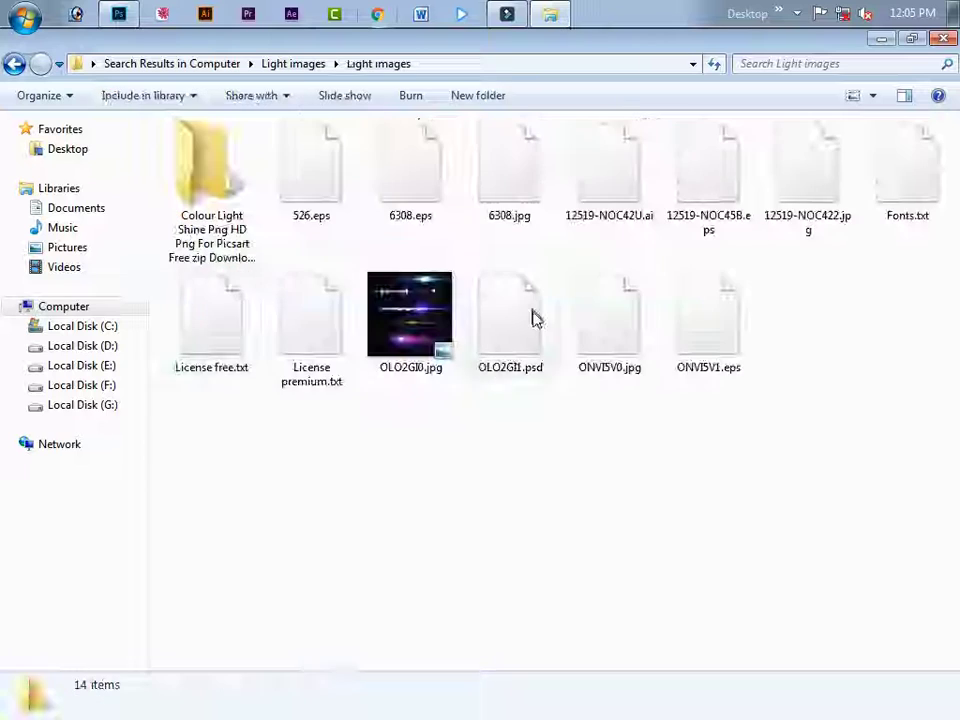
pyautogui.click(486, 465)
pyautogui.rightClick(530, 440)
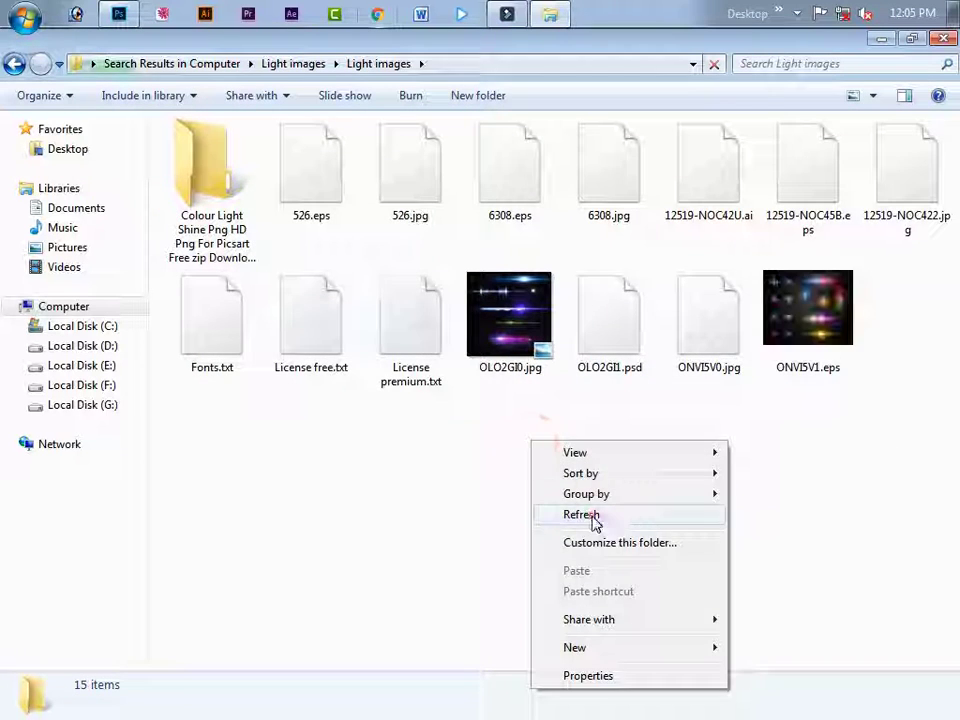
pyautogui.click(567, 515)
pyautogui.click(822, 312)
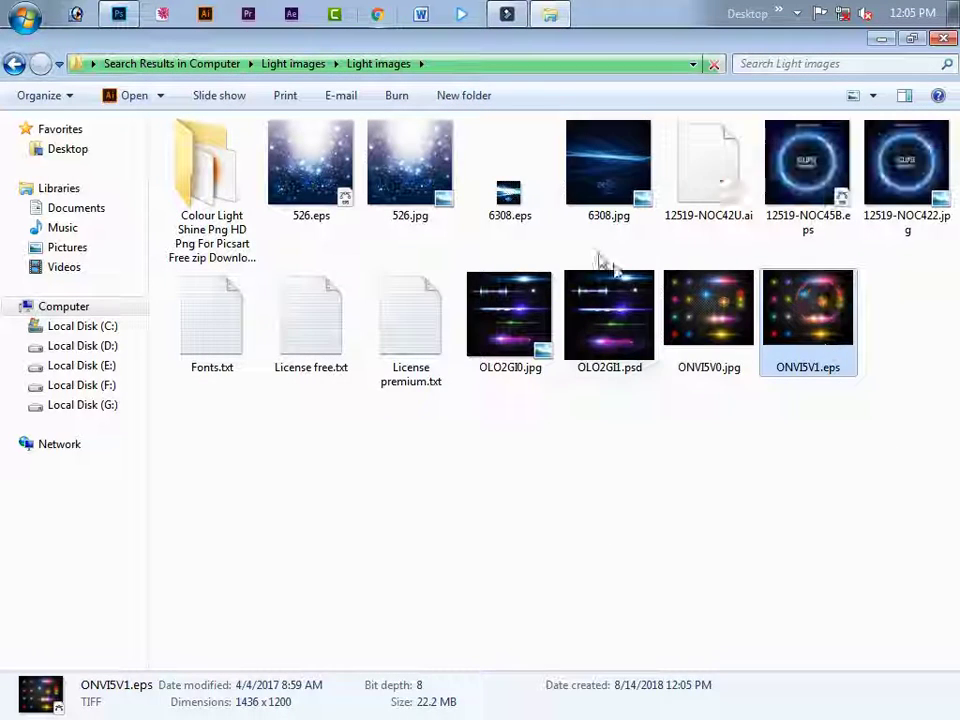
pyautogui.moveTo(805, 326)
pyautogui.mouseDown()
pyautogui.moveTo(608, 375)
pyautogui.moveTo(469, 157)
pyautogui.mouseUp()
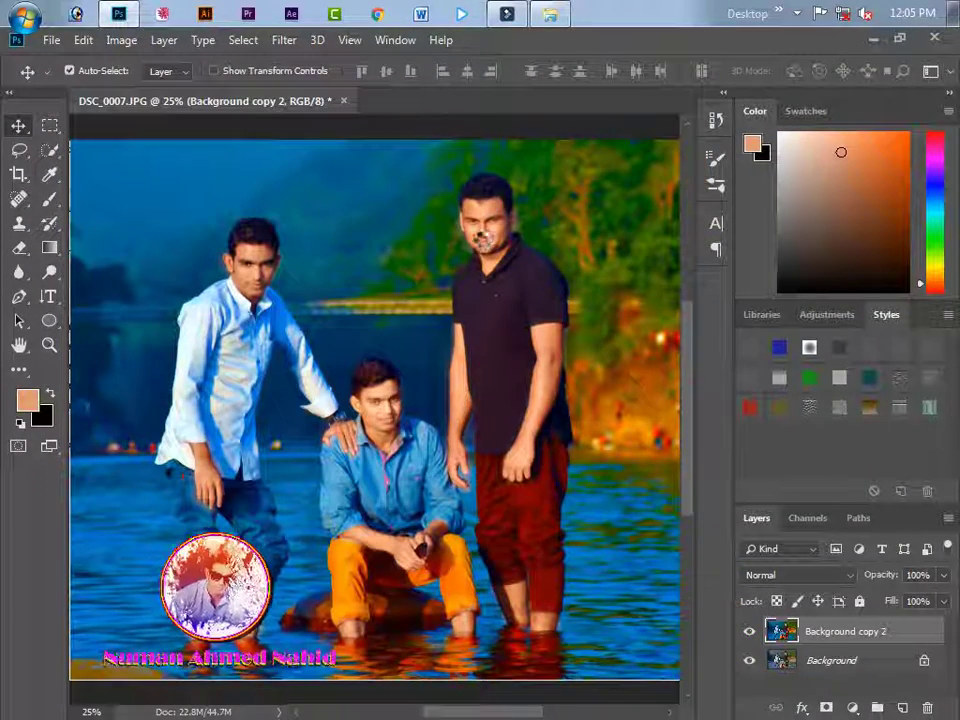
# Step: Accept the Rasterize EPS settings to open ONVI5V1.eps as its own document
pyautogui.click(614, 197)
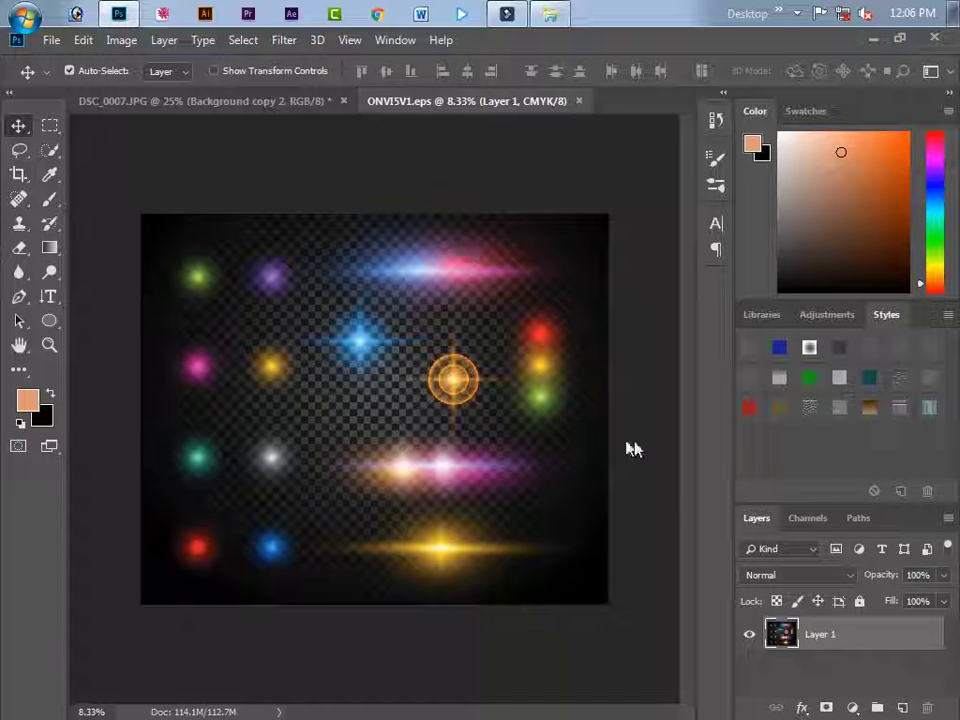
pyautogui.click(471, 377)
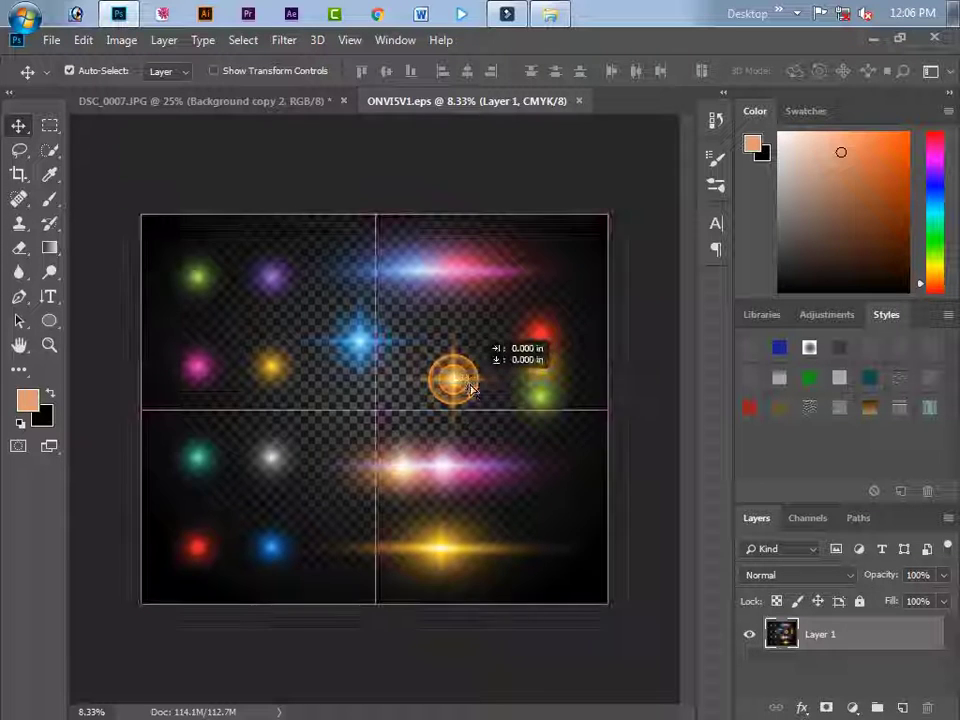
pyautogui.rightClick(820, 634)
pyautogui.click(420, 427)
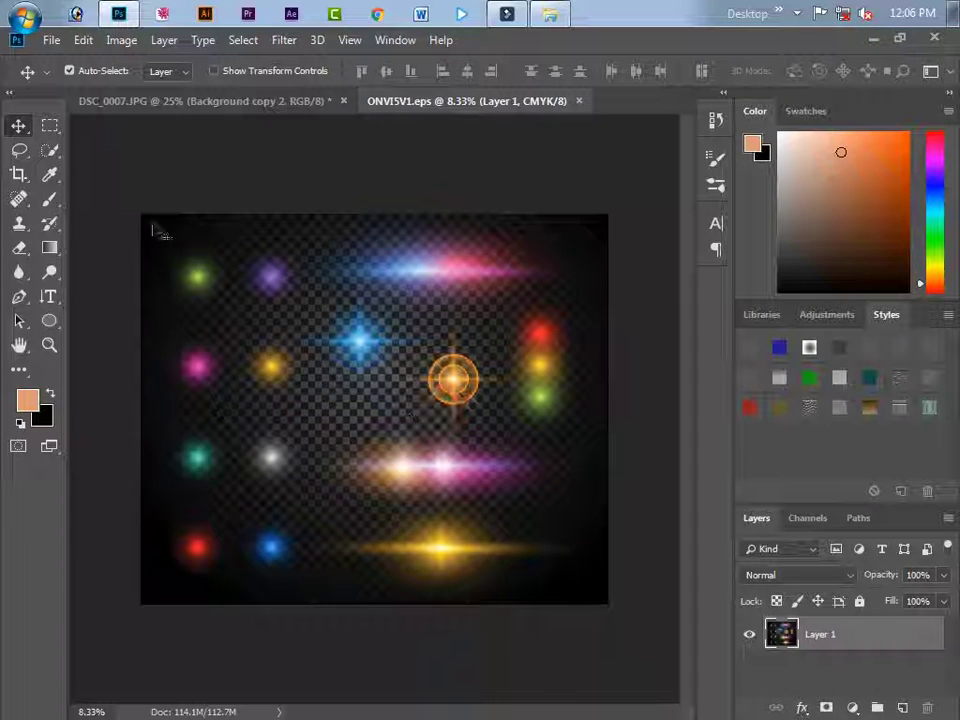
pyautogui.moveTo(390, 297); pyautogui.dragTo(393, 283)
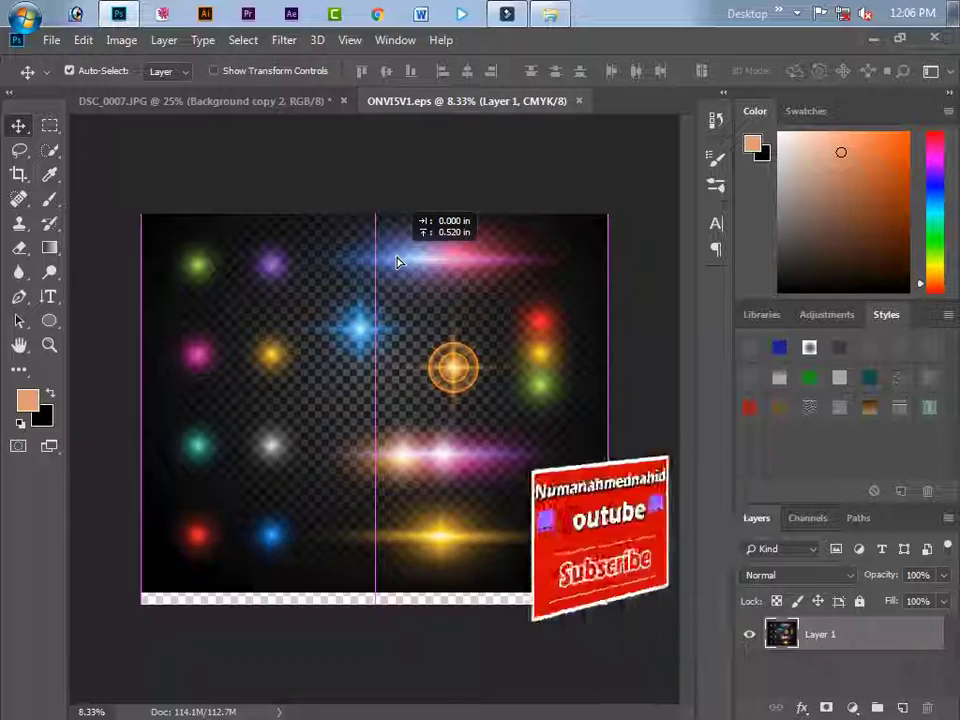
# Step: Draw a feathered elliptical selection around the blue star flare
pyautogui.rightClick(49, 124)
pyautogui.click(105, 140)
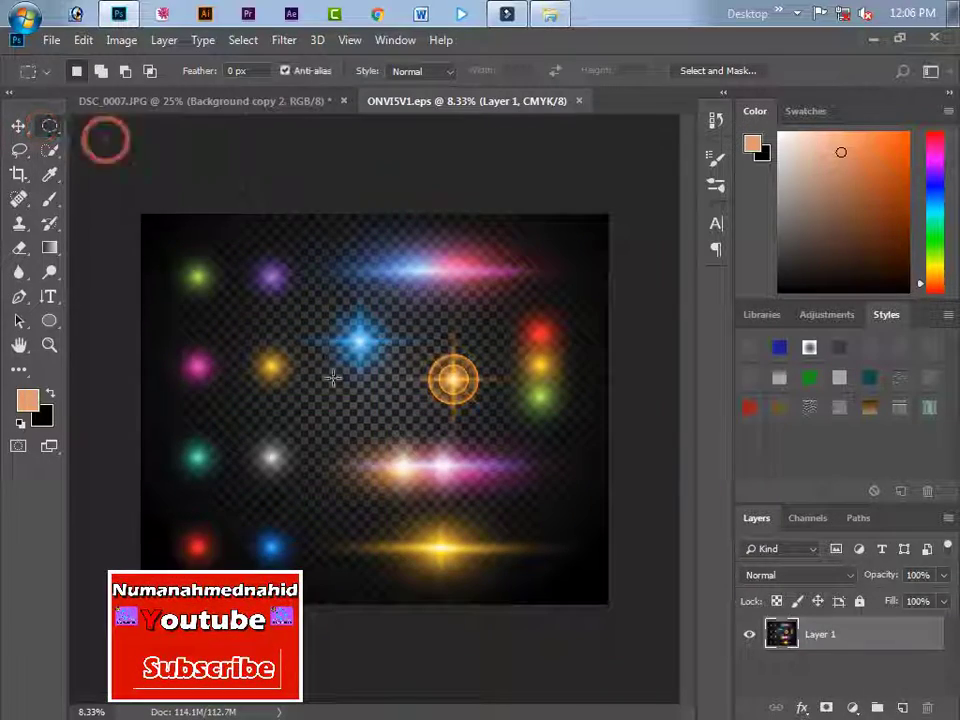
pyautogui.moveTo(330, 305); pyautogui.dragTo(411, 390)
pyautogui.rightClick(354, 317)
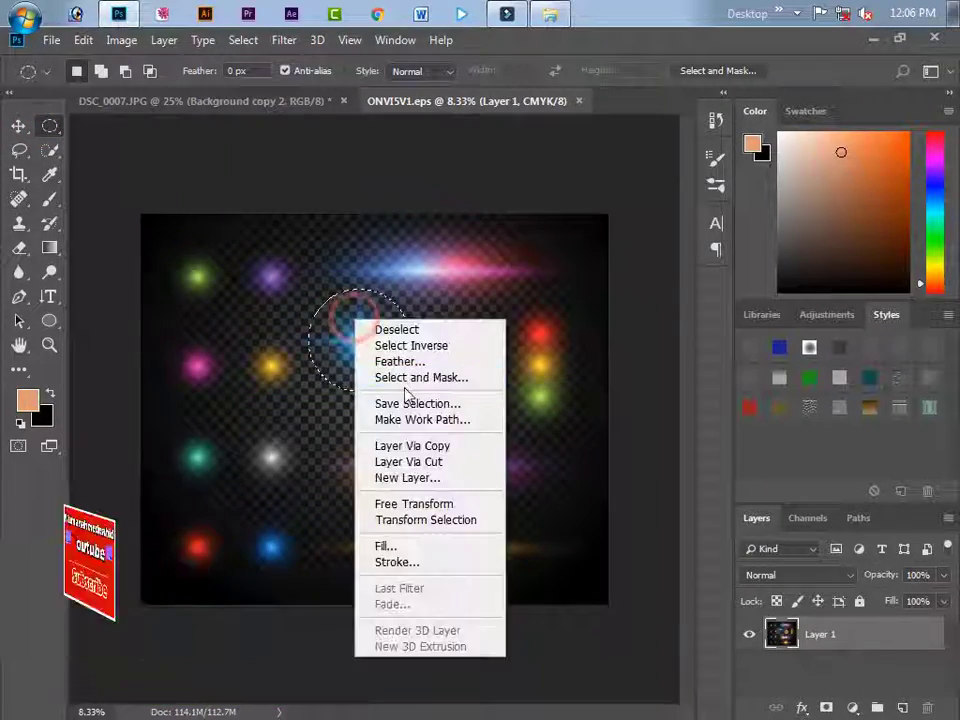
pyautogui.click(392, 362)
pyautogui.press('Return')
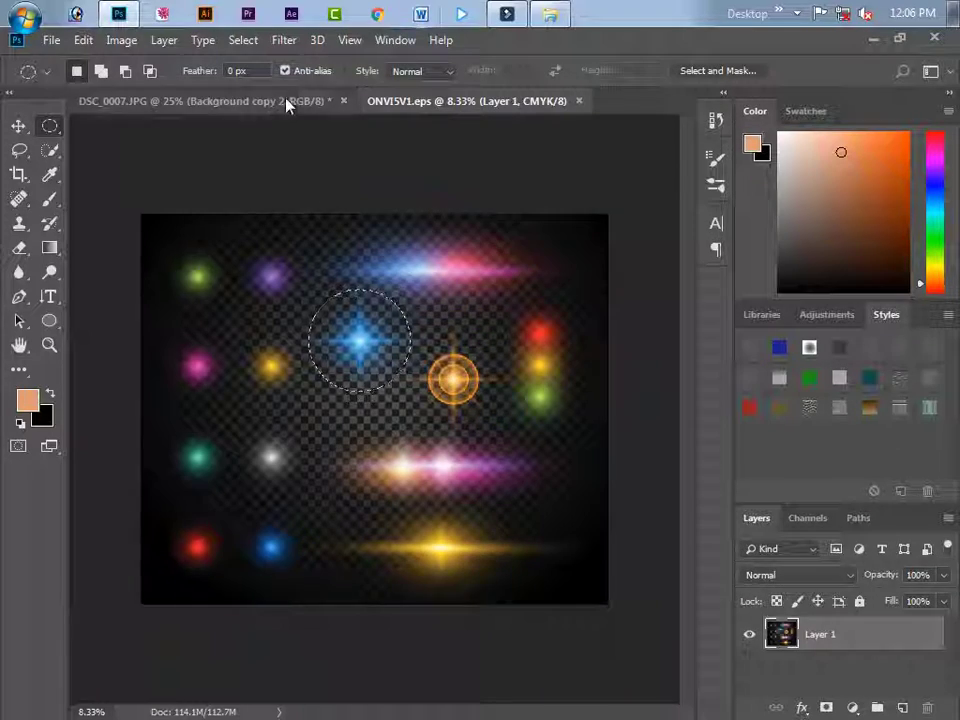
pyautogui.click(287, 101)
pyautogui.hotkey('ctrl', 'v')
pyautogui.hotkey('ctrl', 't')
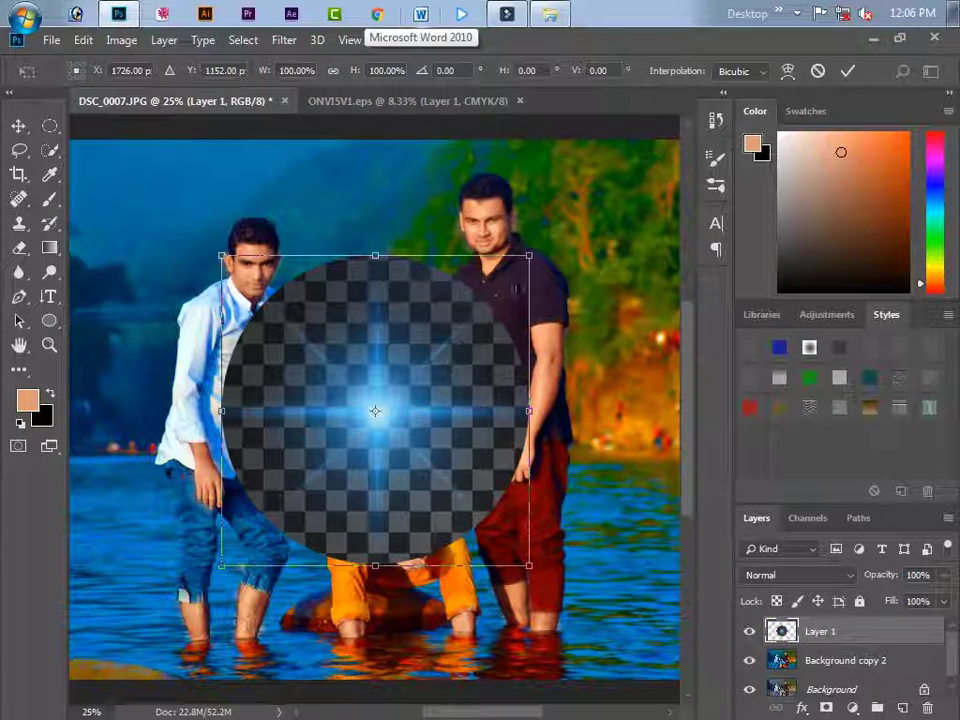
pyautogui.moveTo(528, 256); pyautogui.dragTo(425, 358)
pyautogui.press('Return')
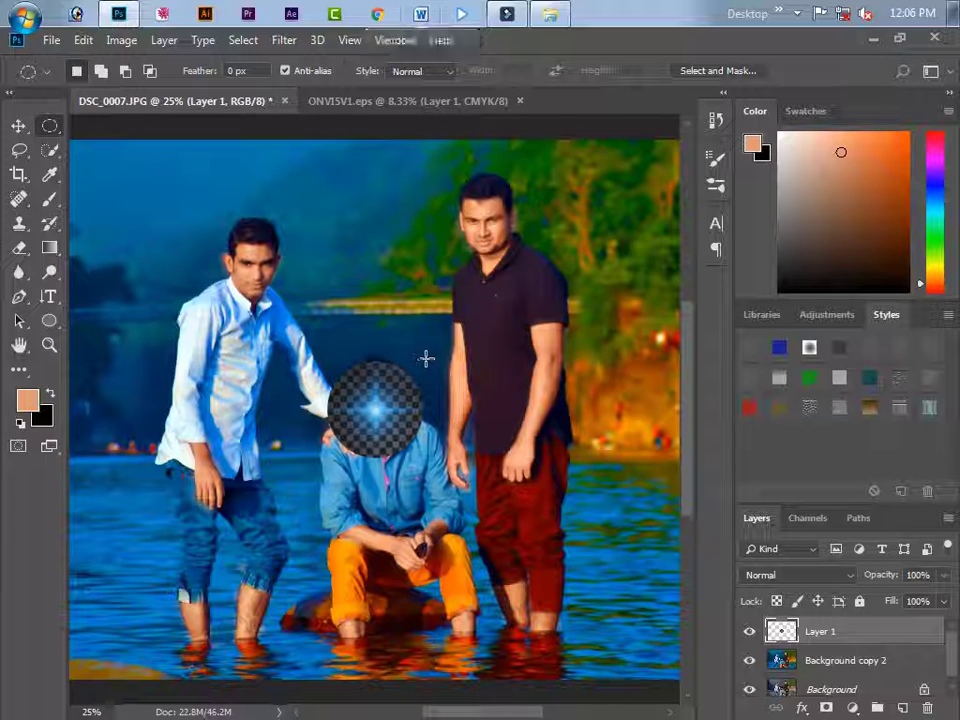
pyautogui.rightClick(840, 631)
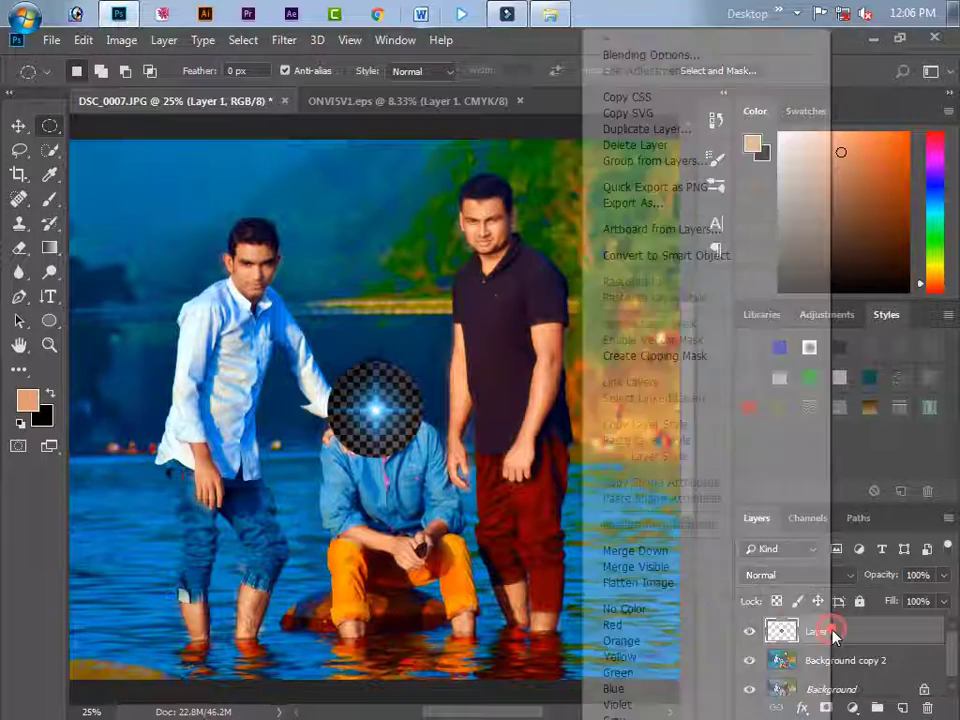
pyautogui.click(857, 626)
pyautogui.click(795, 575)
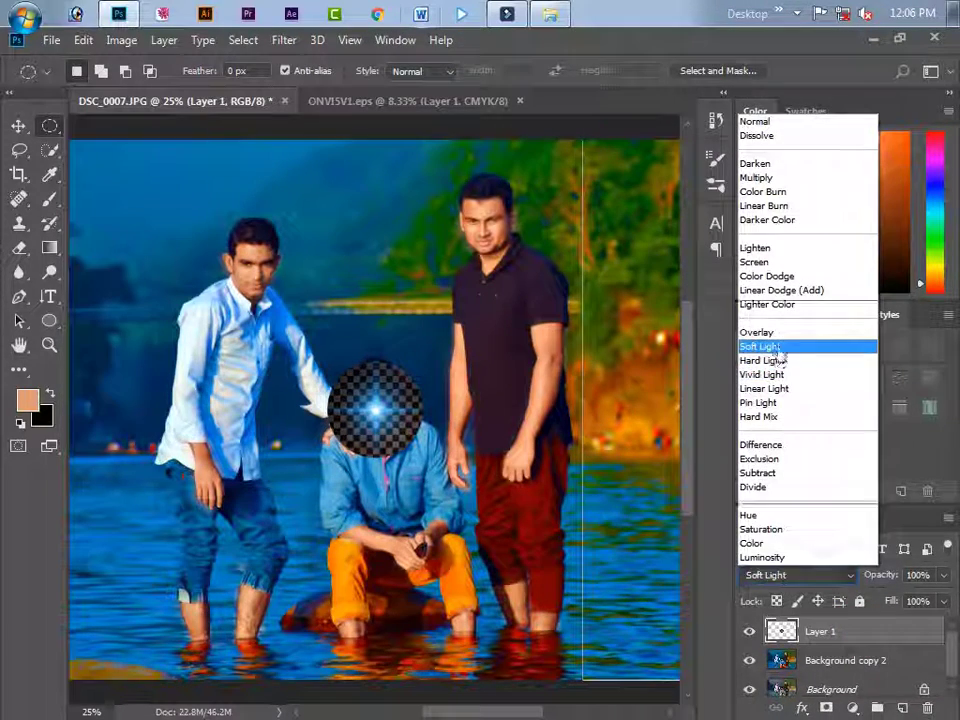
pyautogui.click(777, 346)
pyautogui.click(812, 575)
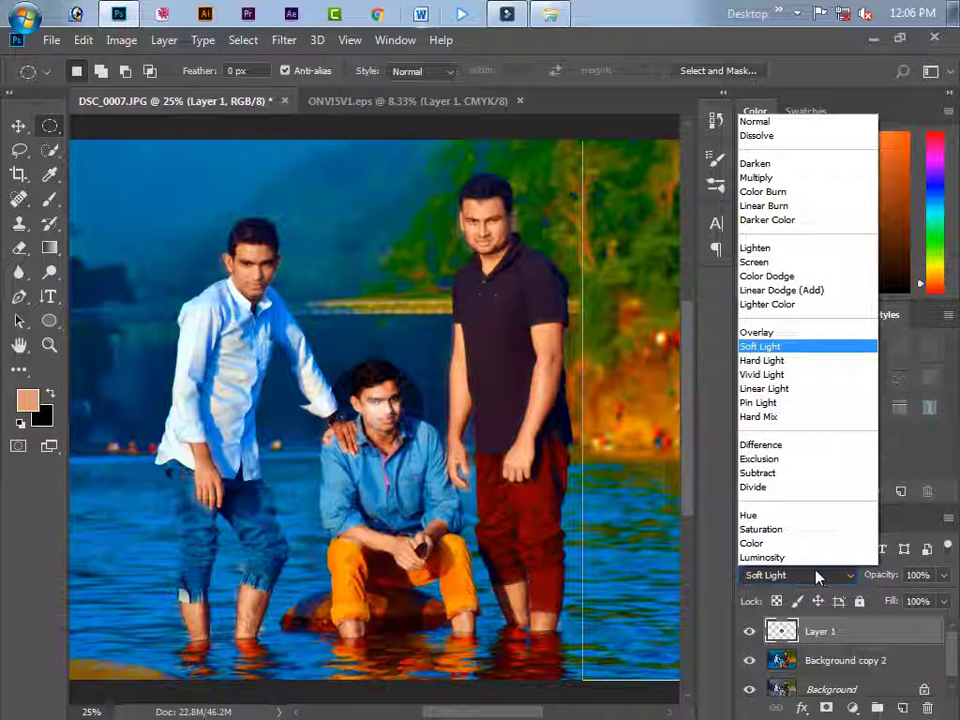
pyautogui.click(775, 332)
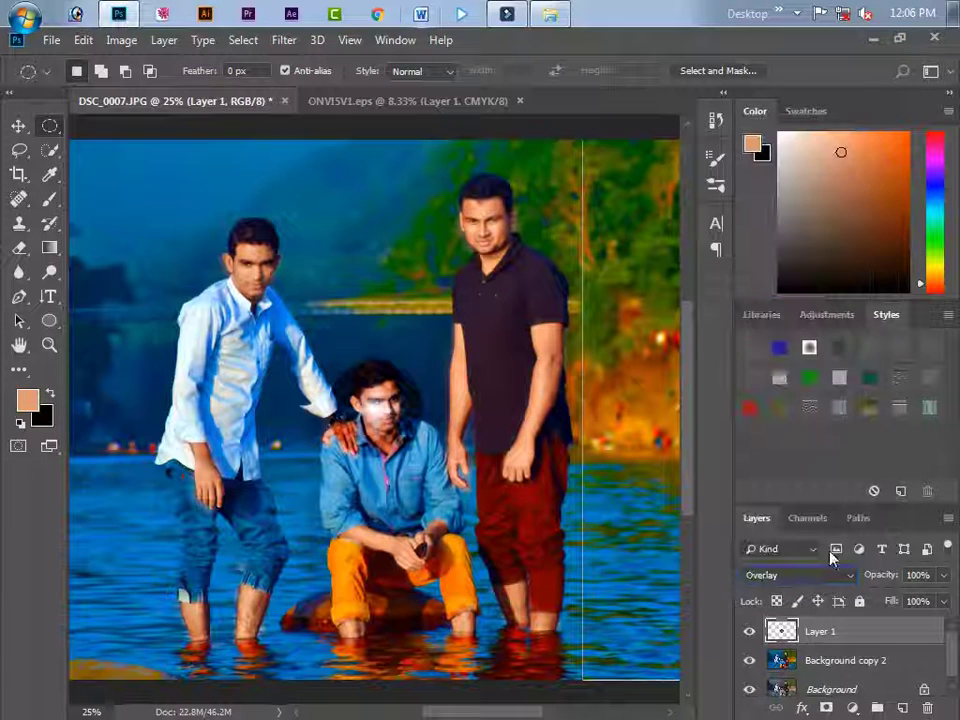
pyautogui.click(845, 577)
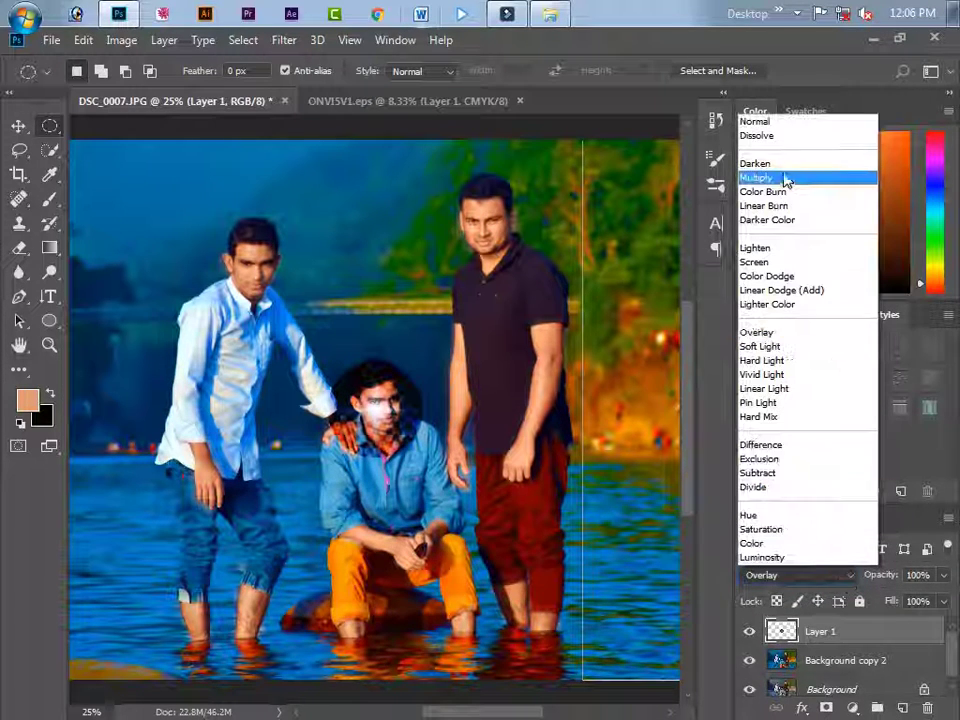
pyautogui.click(766, 248)
pyautogui.click(19, 127)
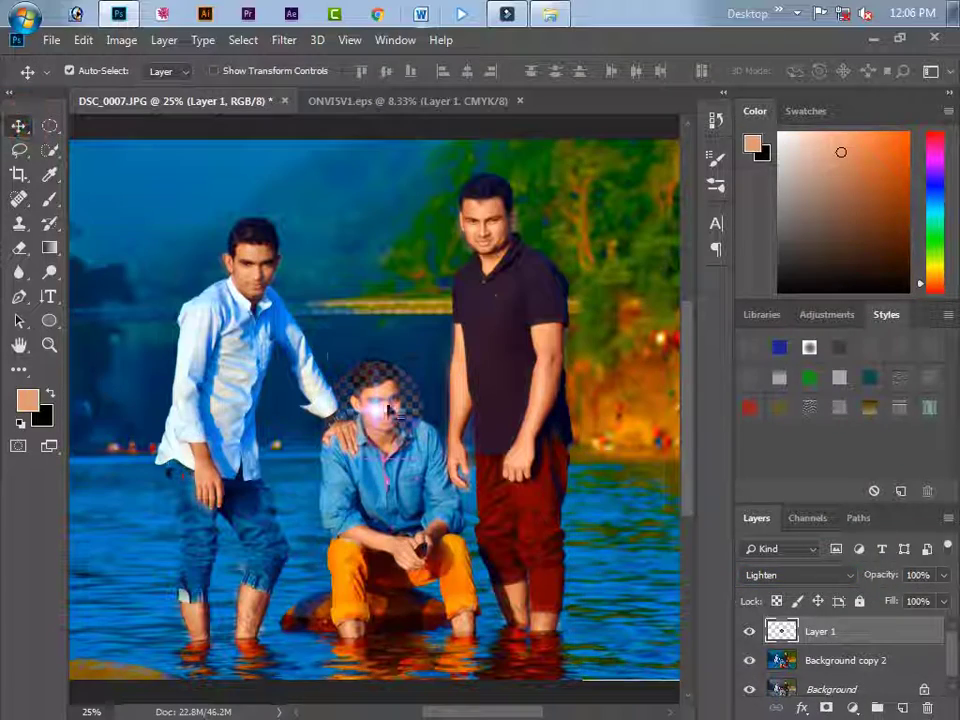
pyautogui.moveTo(405, 452)
pyautogui.mouseDown()
pyautogui.moveTo(355, 250)
pyautogui.moveTo(540, 414)
pyautogui.mouseUp()
pyautogui.hotkey('ctrl', 't')
pyautogui.moveTo(408, 266); pyautogui.dragTo(408, 323)
pyautogui.press('Return')
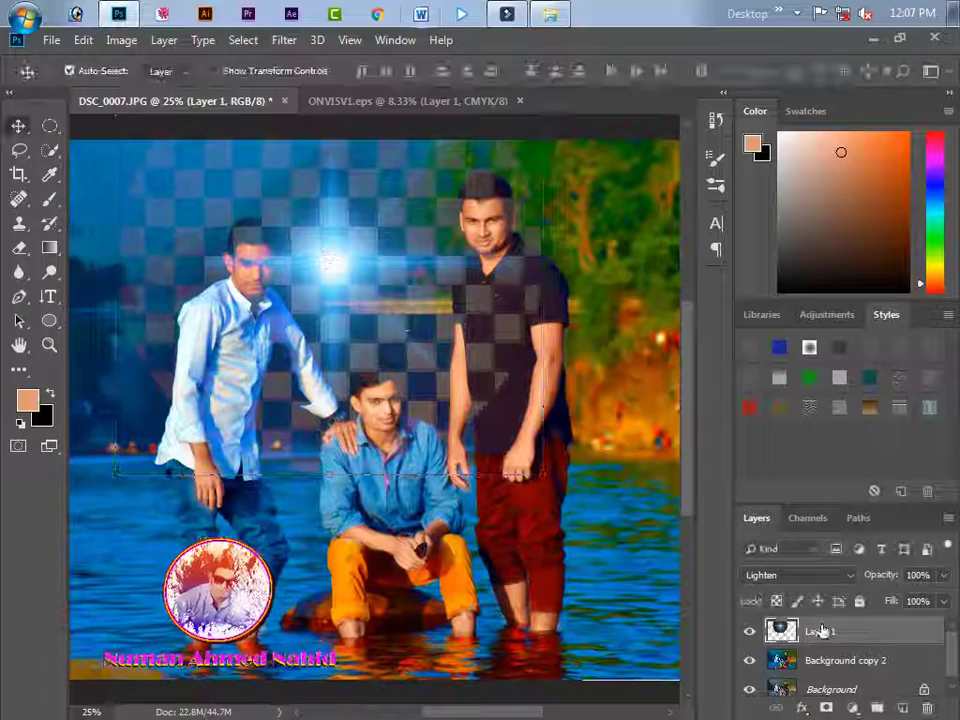
pyautogui.rightClick(815, 631)
pyautogui.click(620, 147)
# Step: Open OLO2GI1.psd from Explorer and close ONVI5V1.eps without saving
pyautogui.click(358, 287)
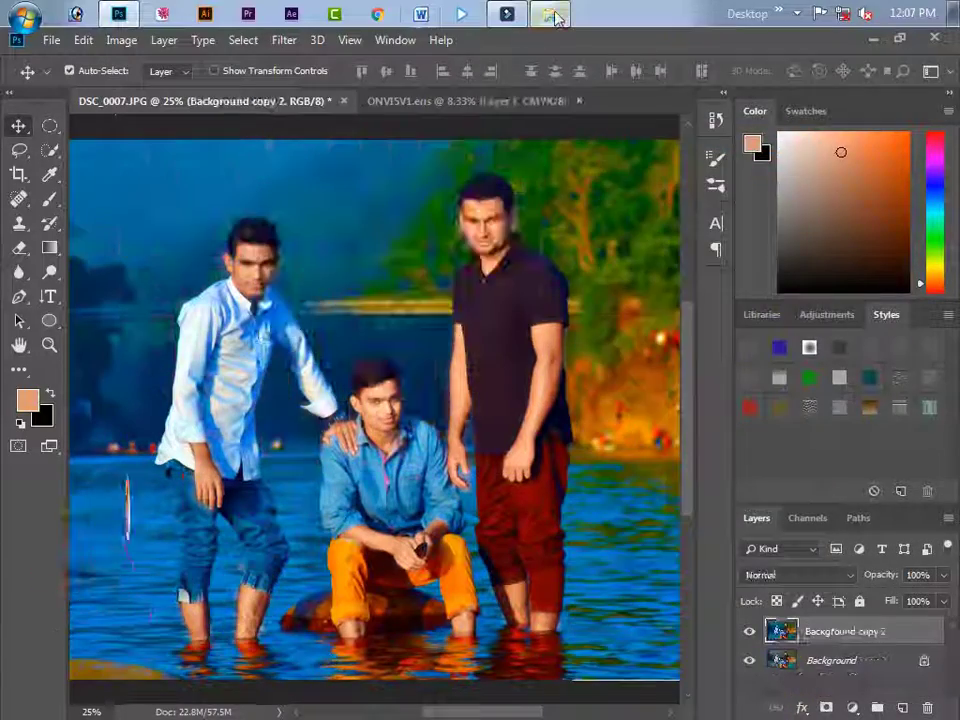
pyautogui.click(550, 13)
pyautogui.moveTo(628, 388)
pyautogui.mouseDown()
pyautogui.moveTo(393, 285)
pyautogui.moveTo(602, 104)
pyautogui.mouseUp()
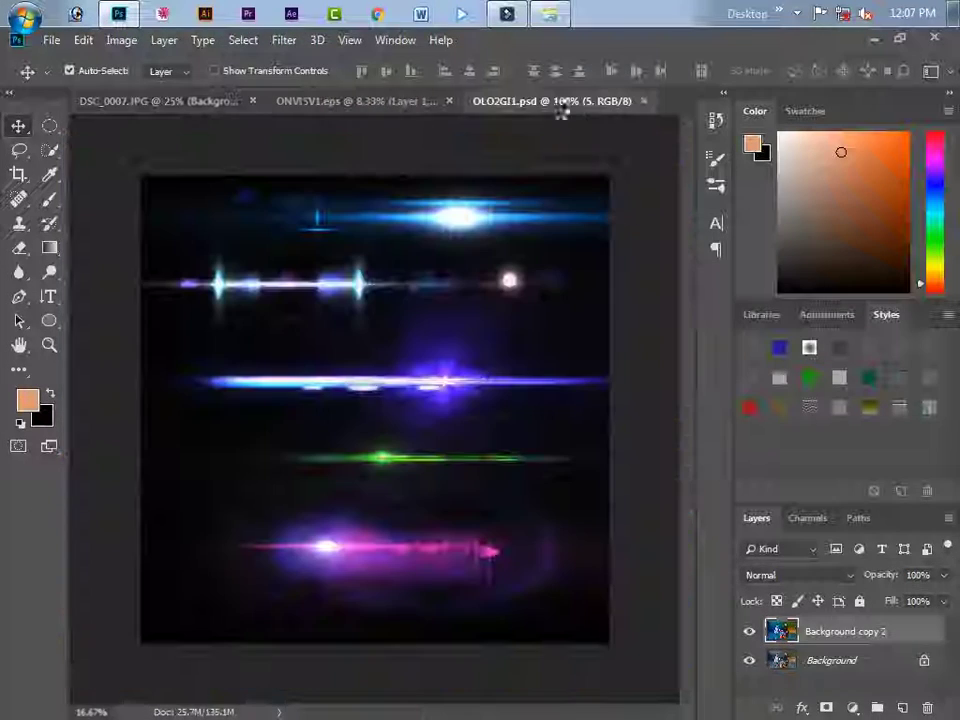
pyautogui.click(446, 101)
pyautogui.click(426, 288)
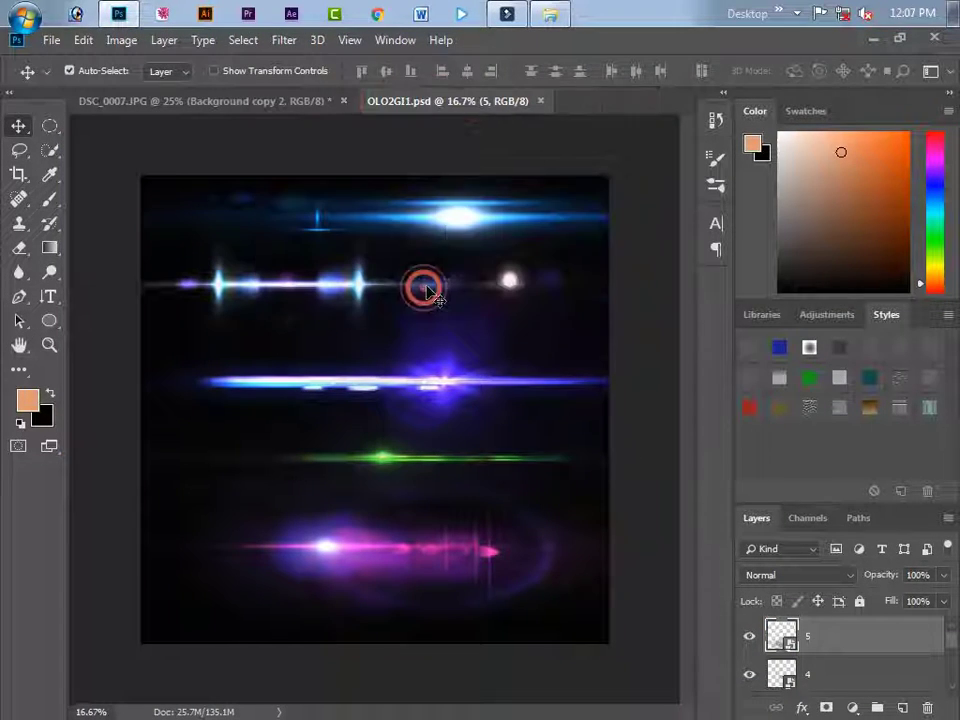
# Step: Nudge the white flare line (layer 1) and top blue flare (layer 3) slightly left
pyautogui.rightClick(437, 381)
pyautogui.click(474, 401)
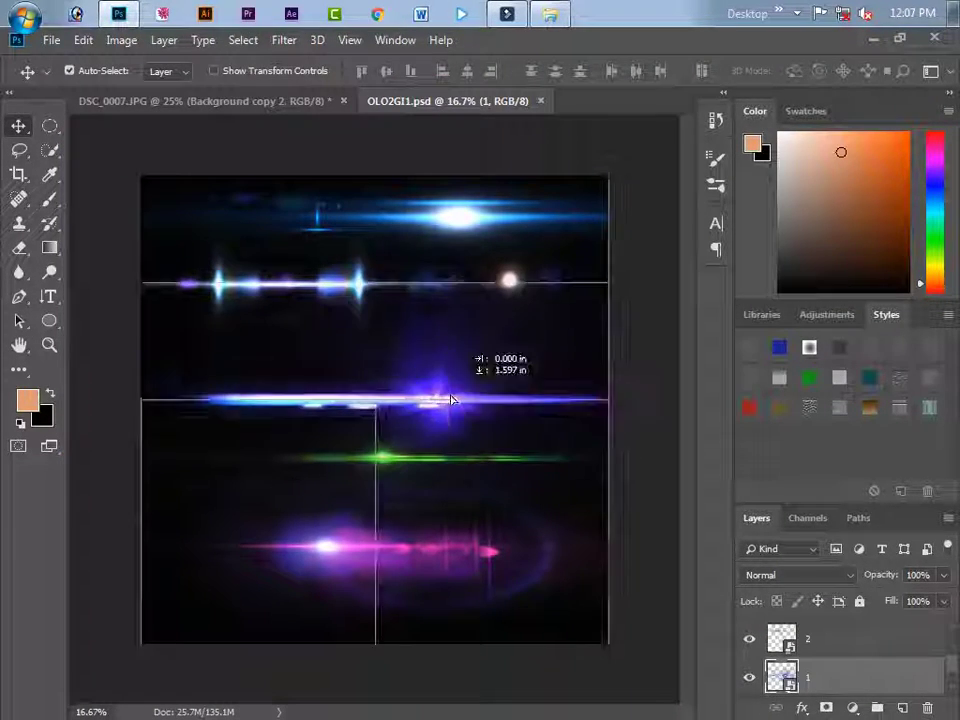
pyautogui.moveTo(474, 401); pyautogui.dragTo(439, 401)
pyautogui.rightClick(446, 218)
pyautogui.click(463, 223)
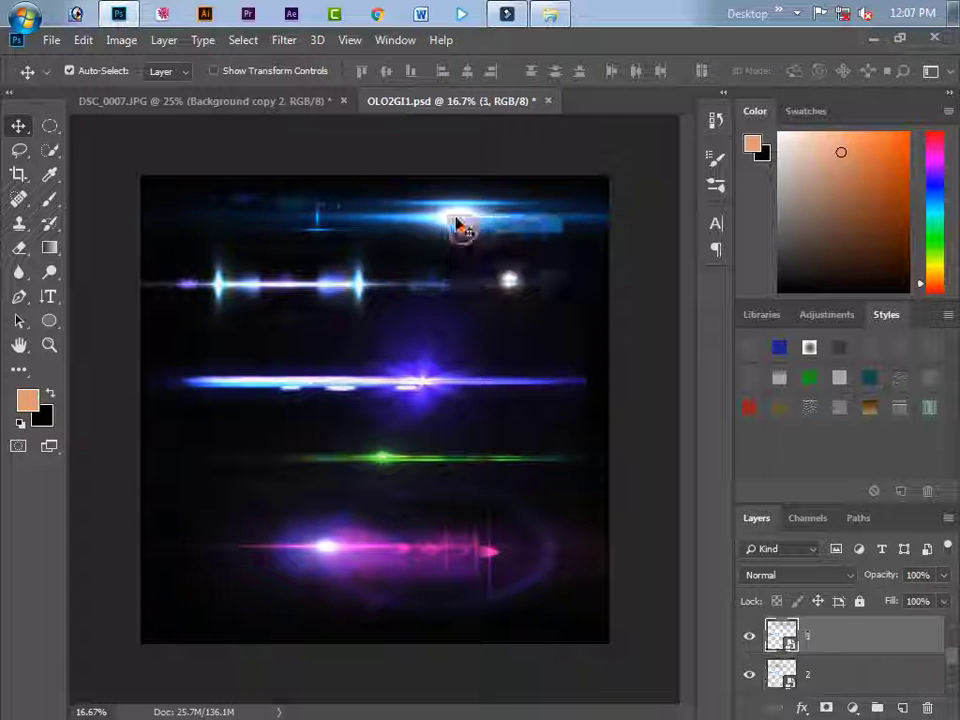
pyautogui.moveTo(459, 227); pyautogui.dragTo(451, 227)
# Step: Select the pink flare's layer 5 and drag it into the DSC_0007 river photo
pyautogui.rightClick(325, 543)
pyautogui.click(336, 551)
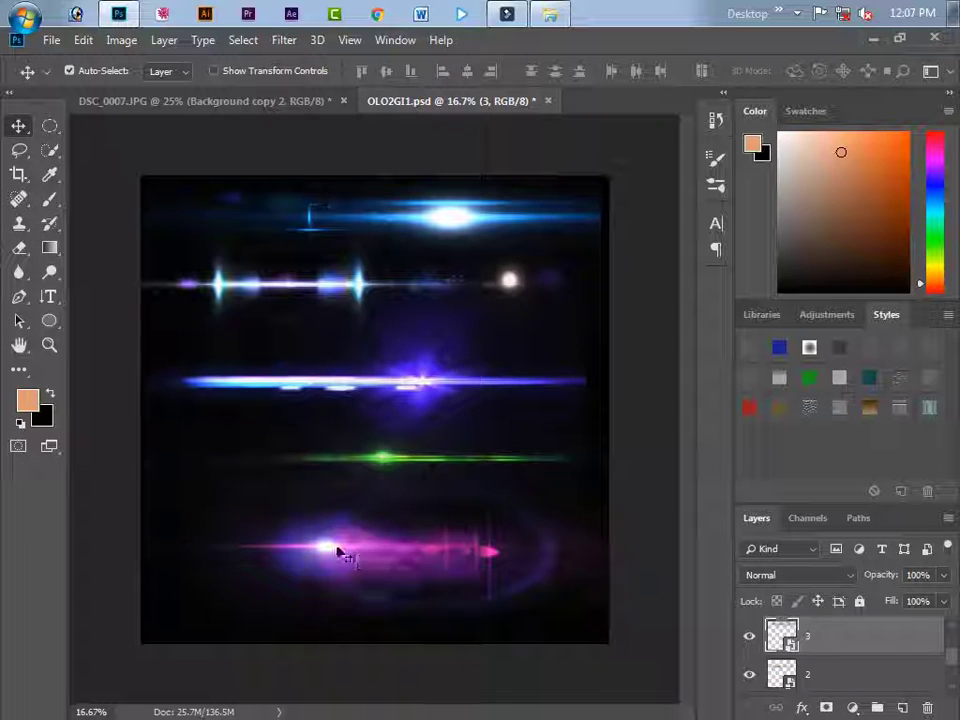
pyautogui.rightClick(326, 543)
pyautogui.click(349, 553)
pyautogui.moveTo(322, 547)
pyautogui.mouseDown()
pyautogui.moveTo(358, 488)
pyautogui.moveTo(297, 526)
pyautogui.mouseUp()
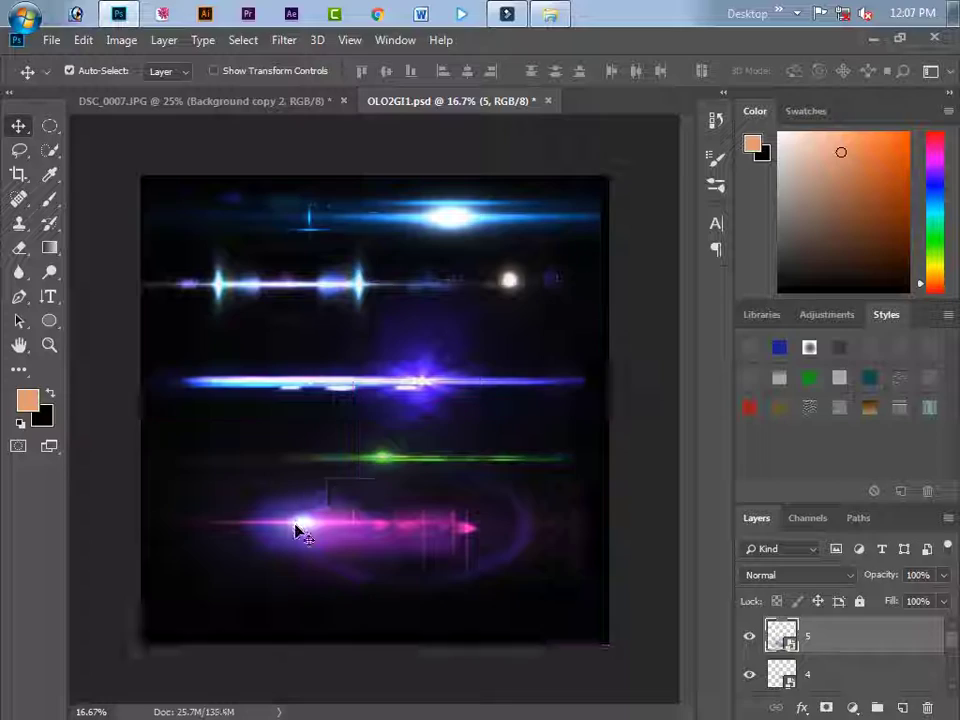
pyautogui.moveTo(364, 521)
pyautogui.mouseDown()
pyautogui.moveTo(279, 328)
pyautogui.moveTo(340, 381)
pyautogui.moveTo(350, 245)
pyautogui.mouseUp()
pyautogui.hotkey('ctrl', 't')
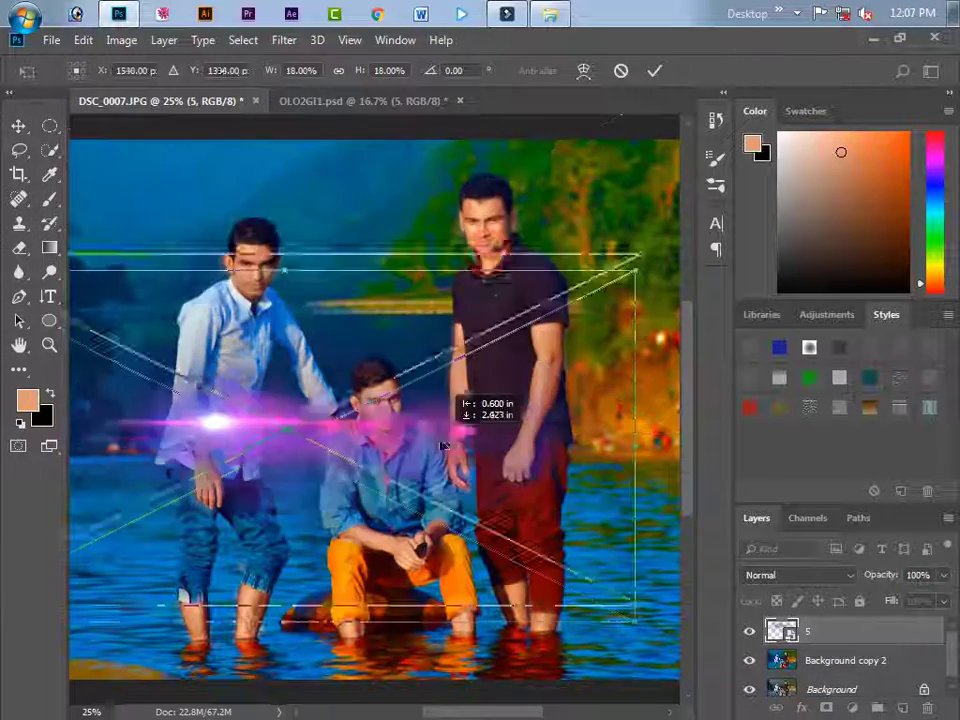
# Step: Shrink the pink flare, rotate it 90° clockwise, and move it beside the left man
pyautogui.moveTo(643, 140); pyautogui.dragTo(440, 371)
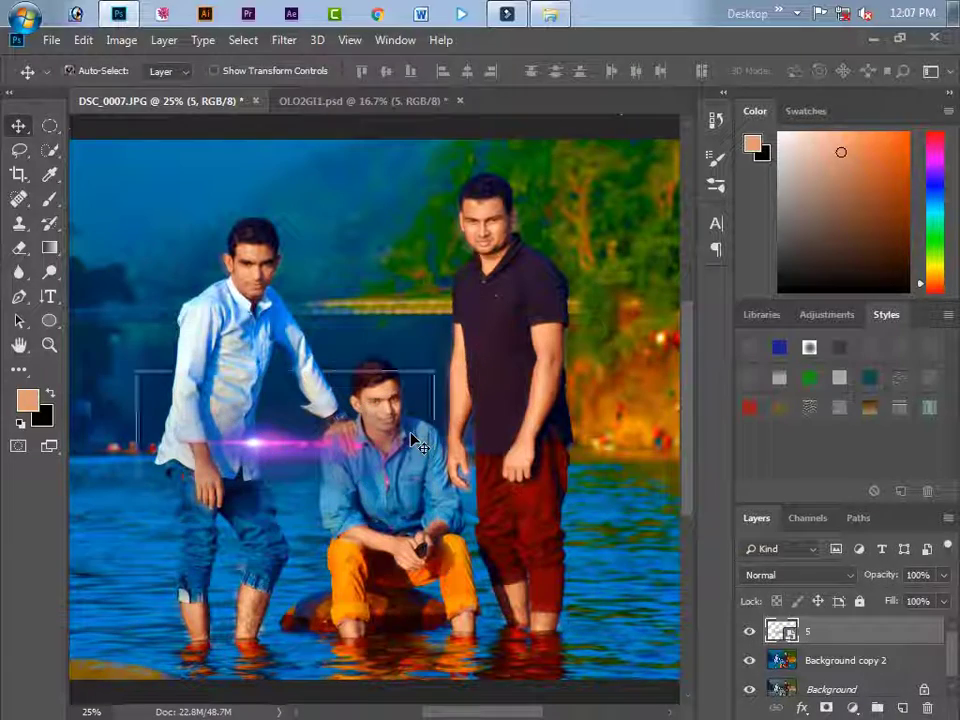
pyautogui.rightClick(342, 437)
pyautogui.click(395, 612)
pyautogui.press('Return')
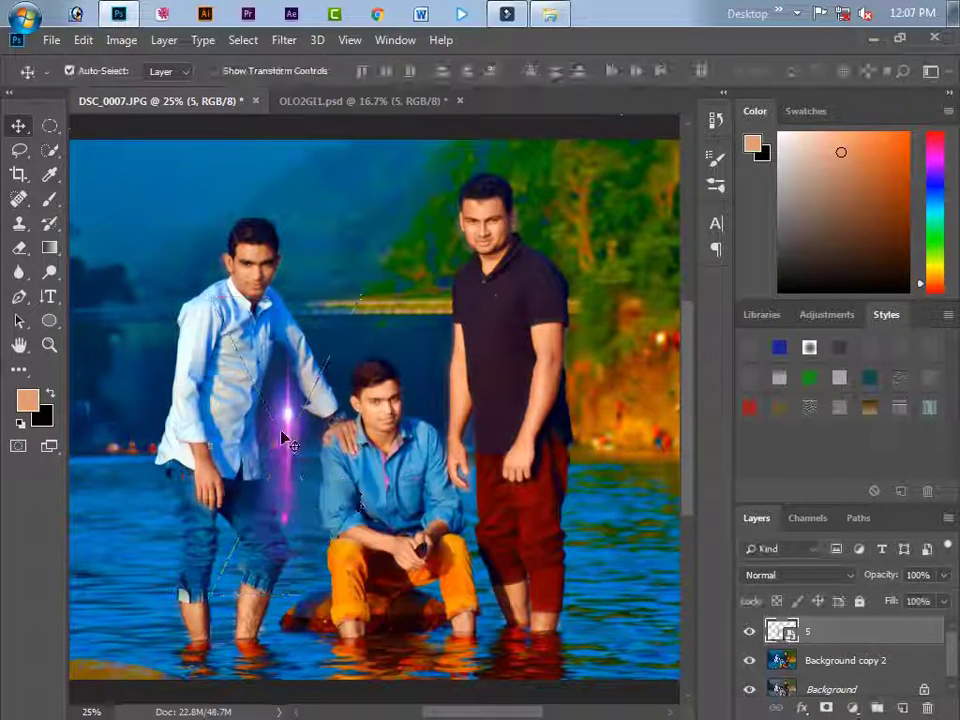
pyautogui.moveTo(283, 439)
pyautogui.mouseDown()
pyautogui.moveTo(331, 437)
pyautogui.moveTo(124, 228)
pyautogui.mouseUp()
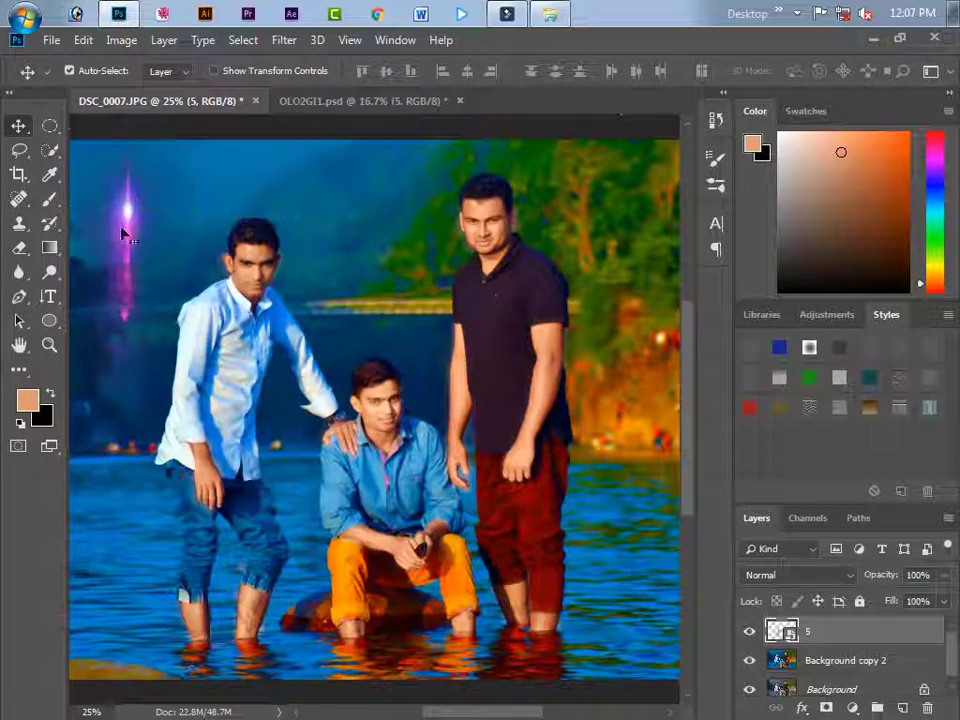
pyautogui.hotkey('ctrl', '-')
# Step: Enlarge the pink flare, rotate it horizontal, and place it in the upper-left sky
pyautogui.hotkey('ctrl', 't')
pyautogui.moveTo(248, 402); pyautogui.dragTo(281, 446)
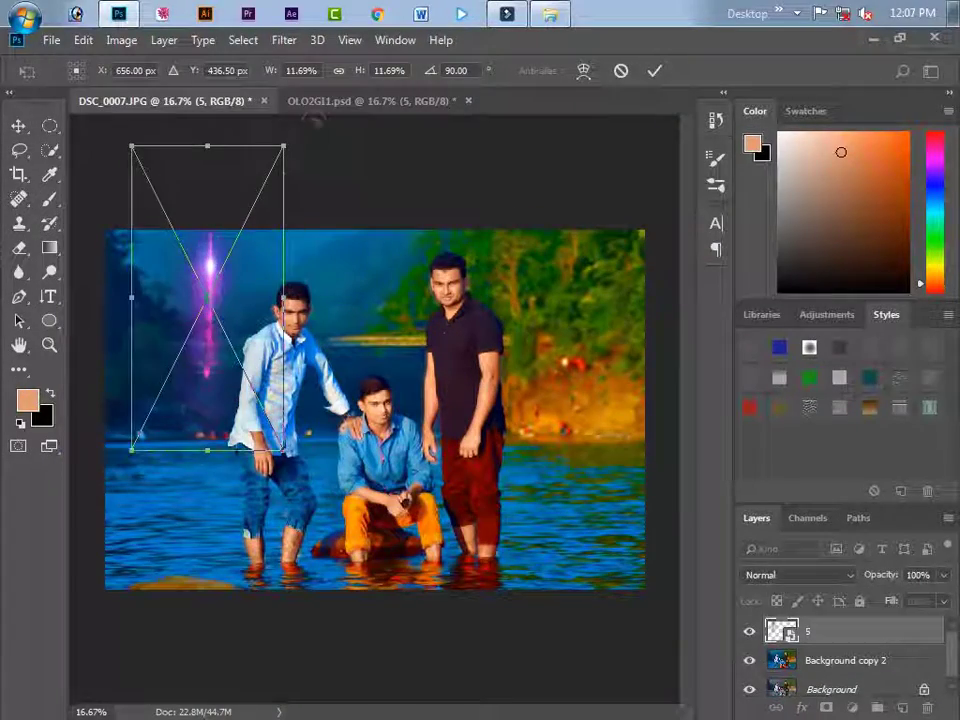
pyautogui.moveTo(317, 120); pyautogui.dragTo(489, 225)
pyautogui.press('Return')
pyautogui.hotkey('ctrl', 't')
pyautogui.moveTo(279, 124); pyautogui.dragTo(375, 150)
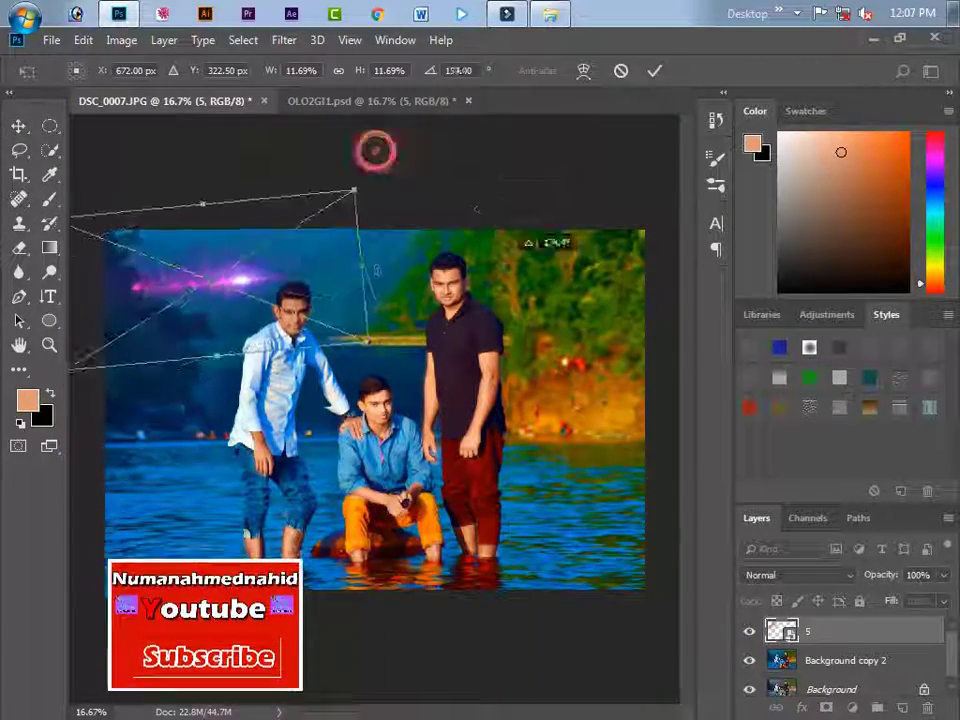
pyautogui.press('Return')
pyautogui.moveTo(264, 274)
pyautogui.mouseDown()
pyautogui.moveTo(287, 268)
pyautogui.moveTo(266, 274)
pyautogui.mouseUp()
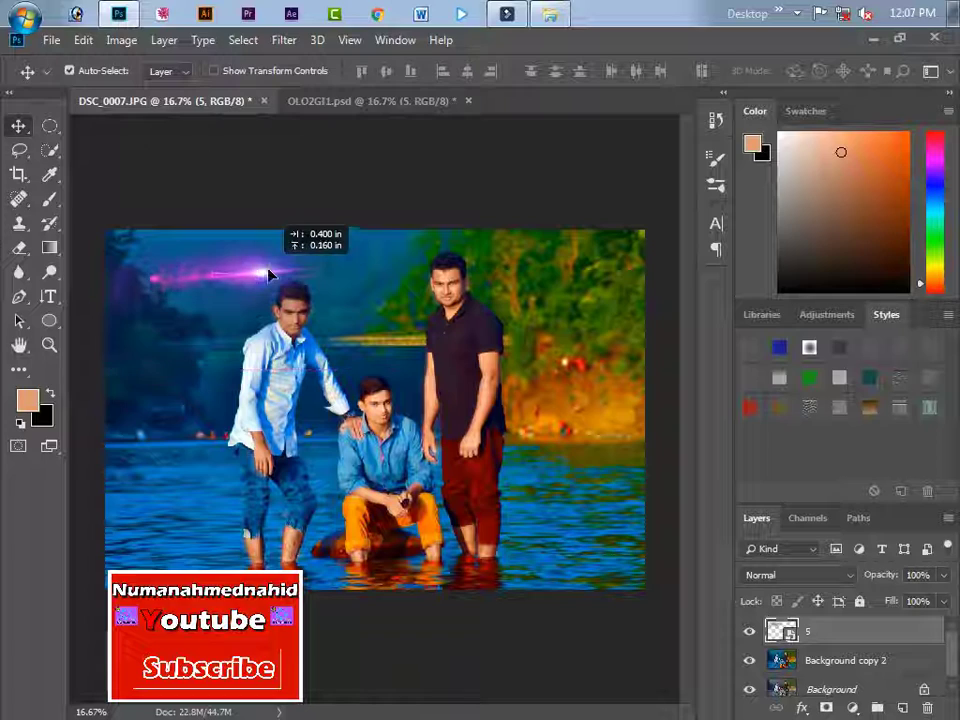
# Step: Blend the pink flare as Lighten and duplicate it down by the water
pyautogui.click(828, 574)
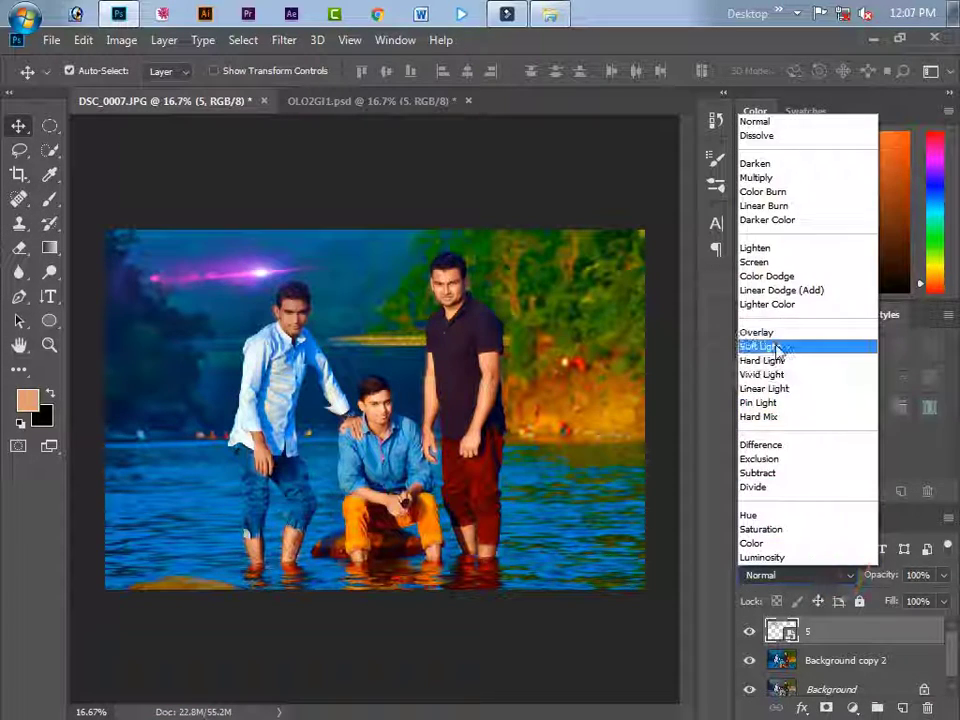
pyautogui.click(778, 343)
pyautogui.click(855, 575)
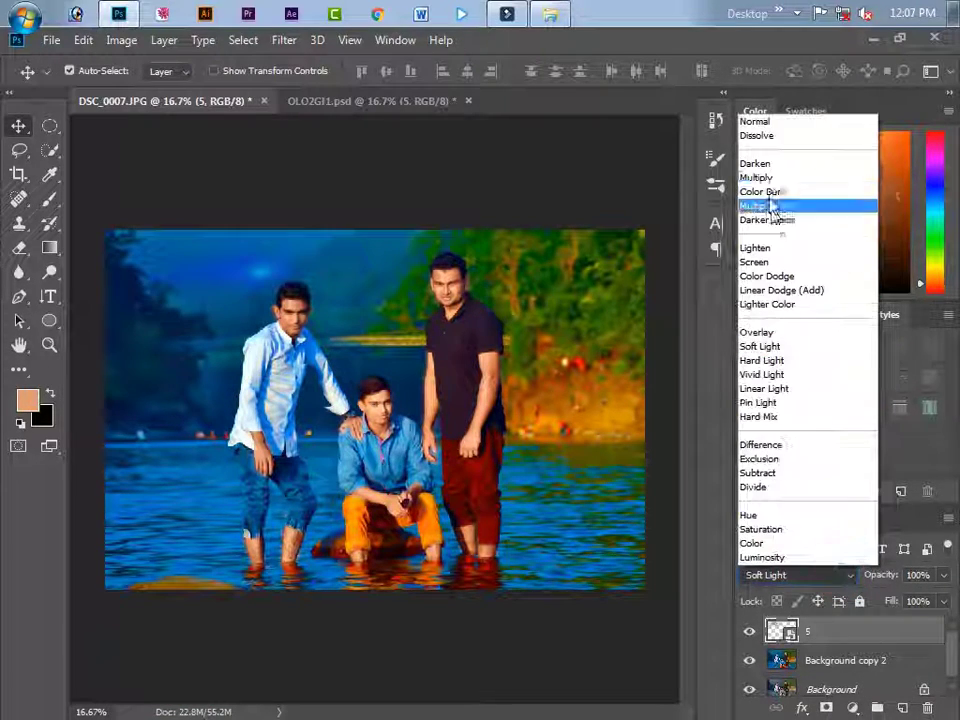
pyautogui.click(757, 247)
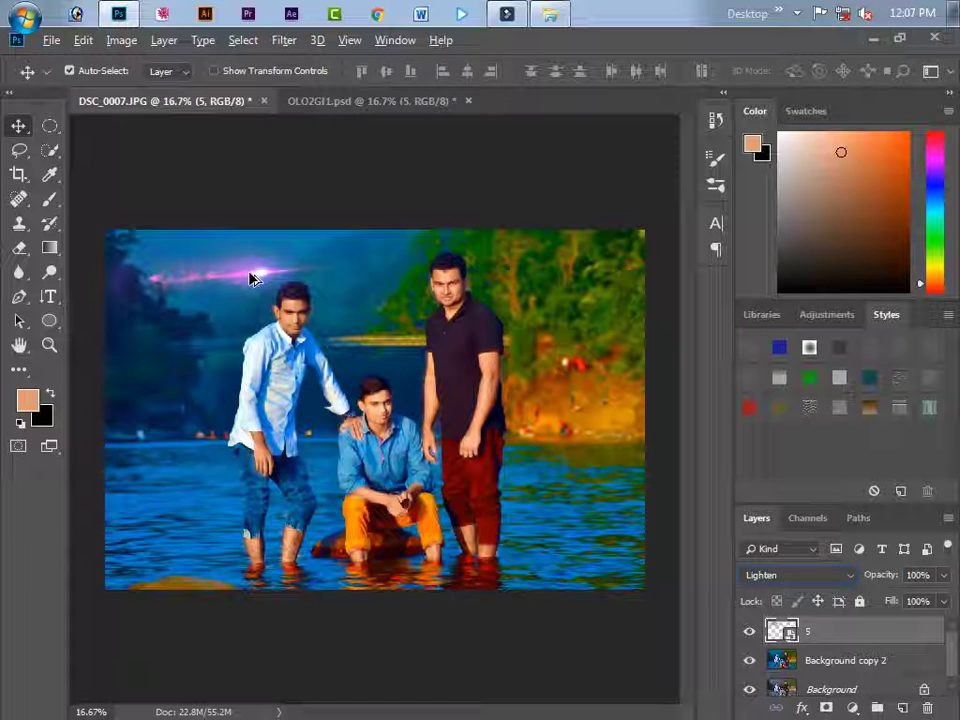
pyautogui.moveTo(257, 276); pyautogui.dragTo(291, 455)
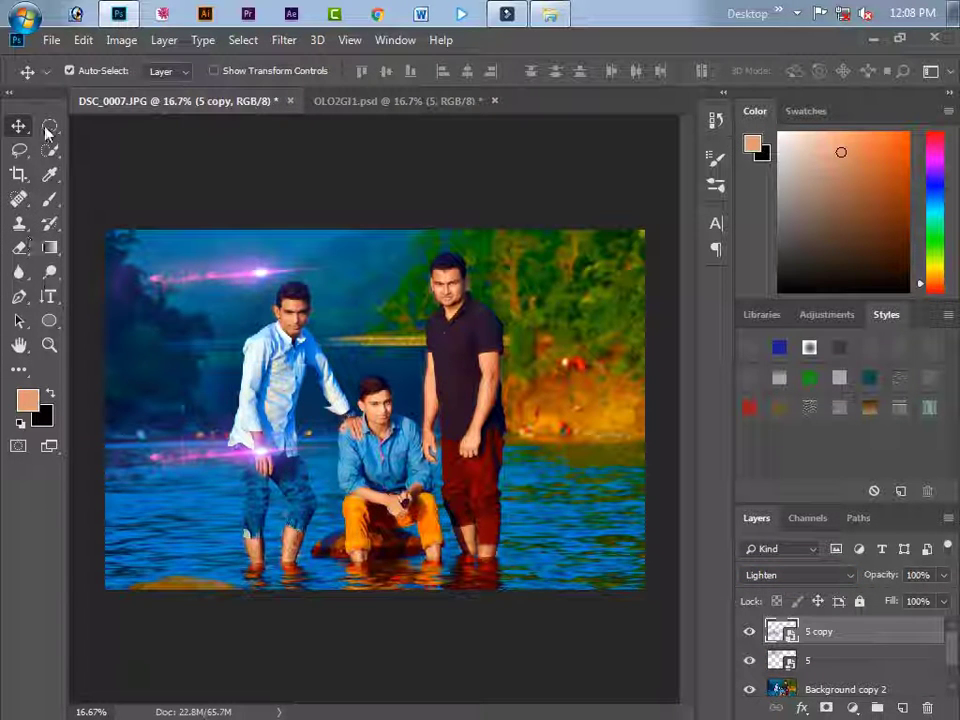
# Step: Dismiss the smart-object error and rasterize the copied flare layer
pyautogui.click(48, 128)
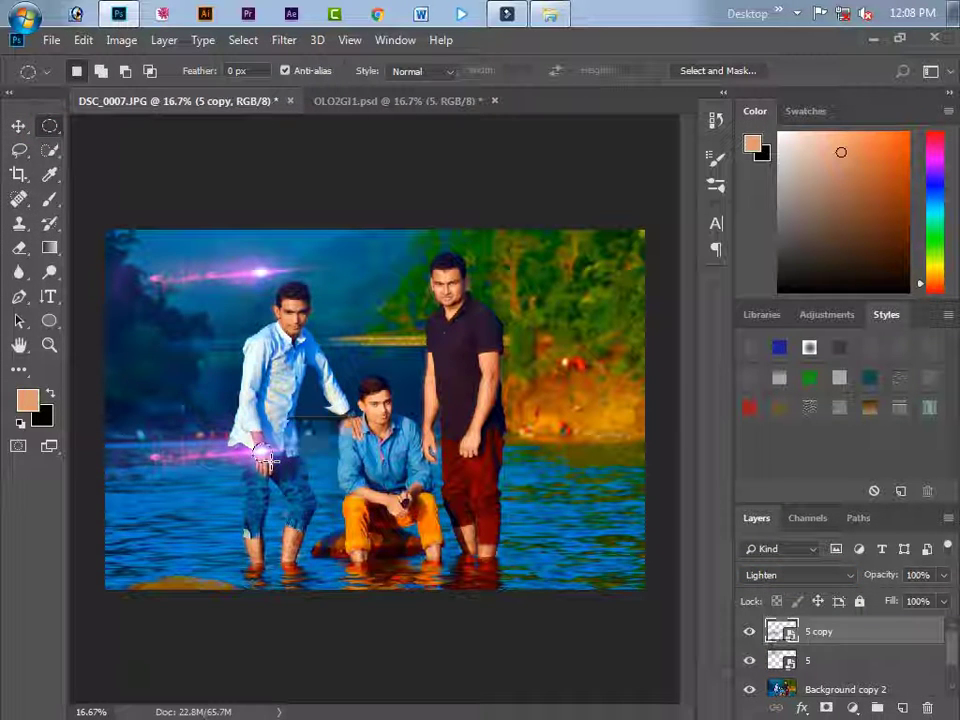
pyautogui.hotkey('ctrl', 'a')
pyautogui.press('Delete')
pyautogui.click(420, 285)
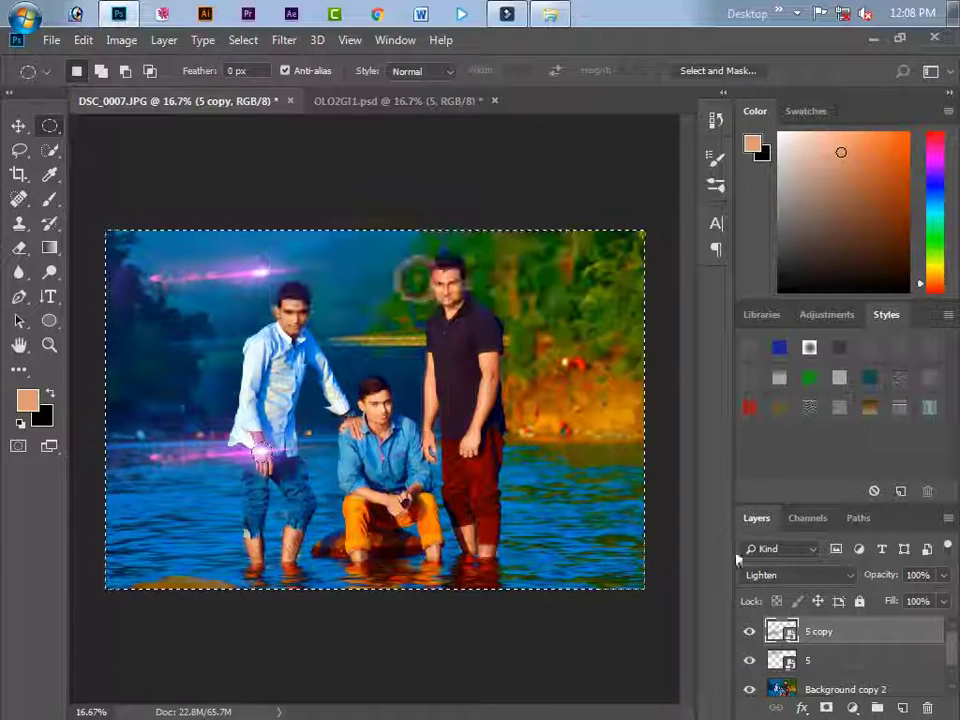
pyautogui.rightClick(829, 638)
pyautogui.click(651, 345)
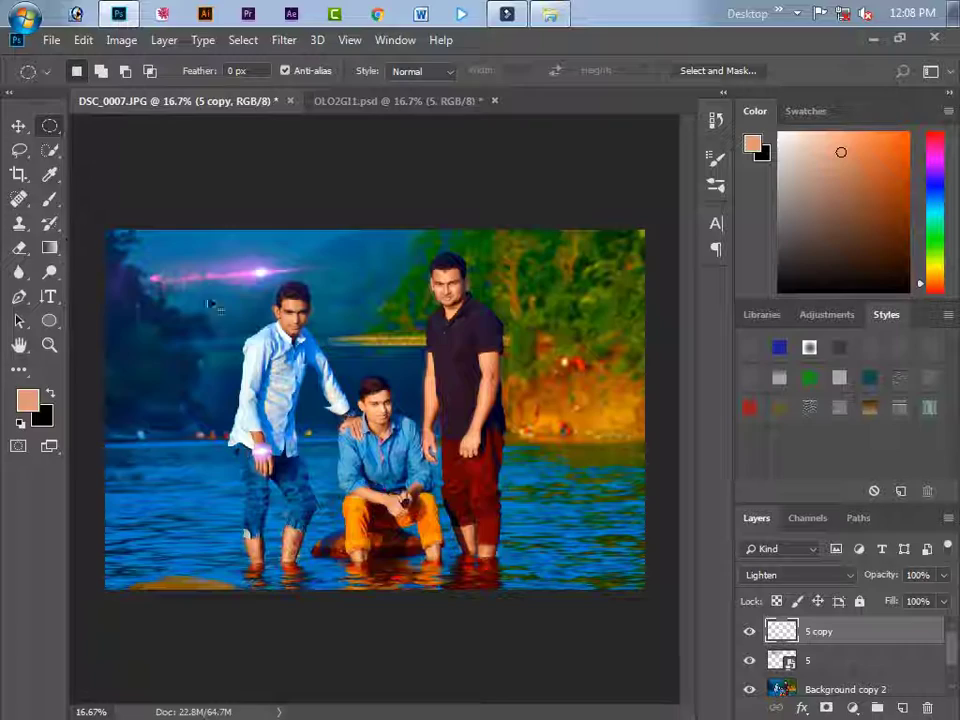
# Step: Shrink the flare copy into a small glow near the left man's hand
pyautogui.hotkey('ctrl', '+')
pyautogui.click(20, 125)
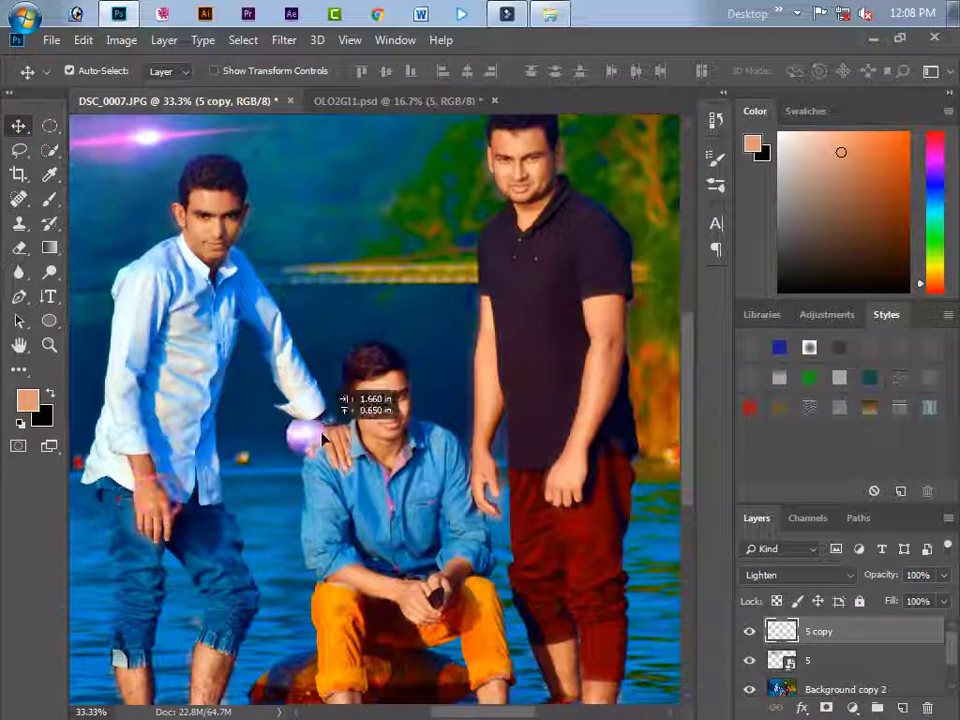
pyautogui.hotkey('ctrl', 't')
pyautogui.moveTo(353, 279)
pyautogui.mouseDown()
pyautogui.moveTo(183, 420)
pyautogui.moveTo(215, 450)
pyautogui.mouseUp()
pyautogui.press('Return')
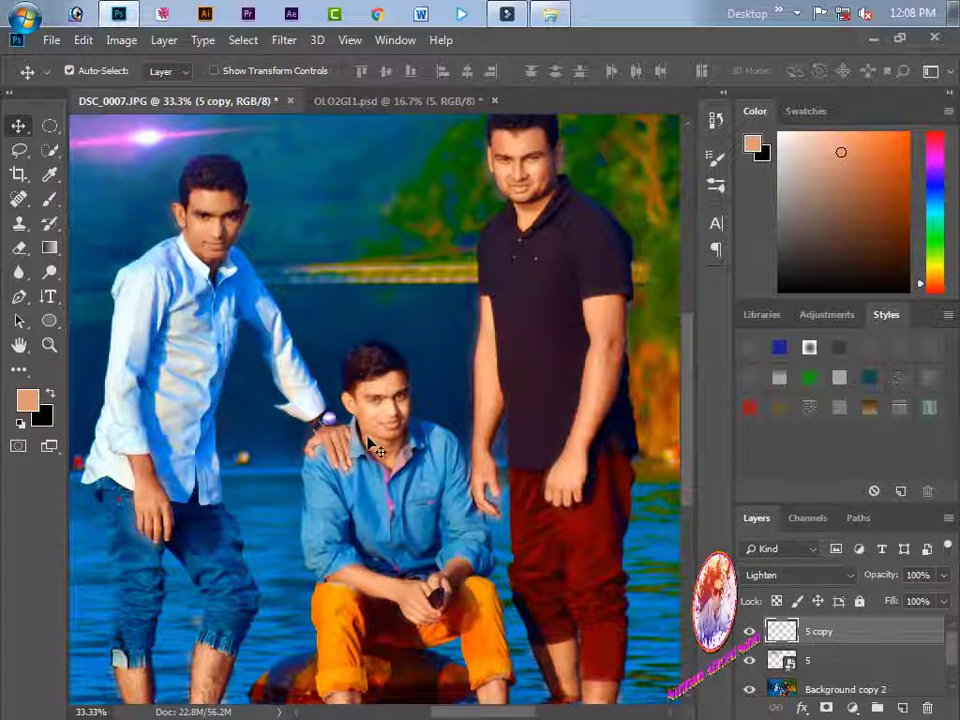
# Step: Try Screen blending on the flare copy, then return it to Normal
pyautogui.click(810, 575)
pyautogui.click(766, 263)
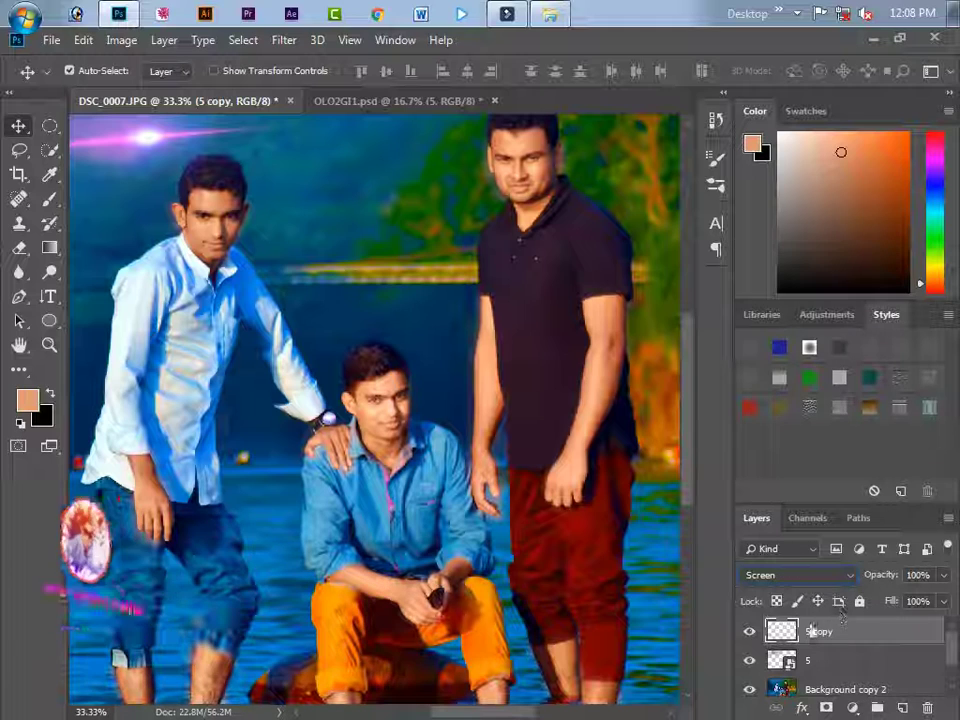
pyautogui.click(800, 575)
pyautogui.click(783, 121)
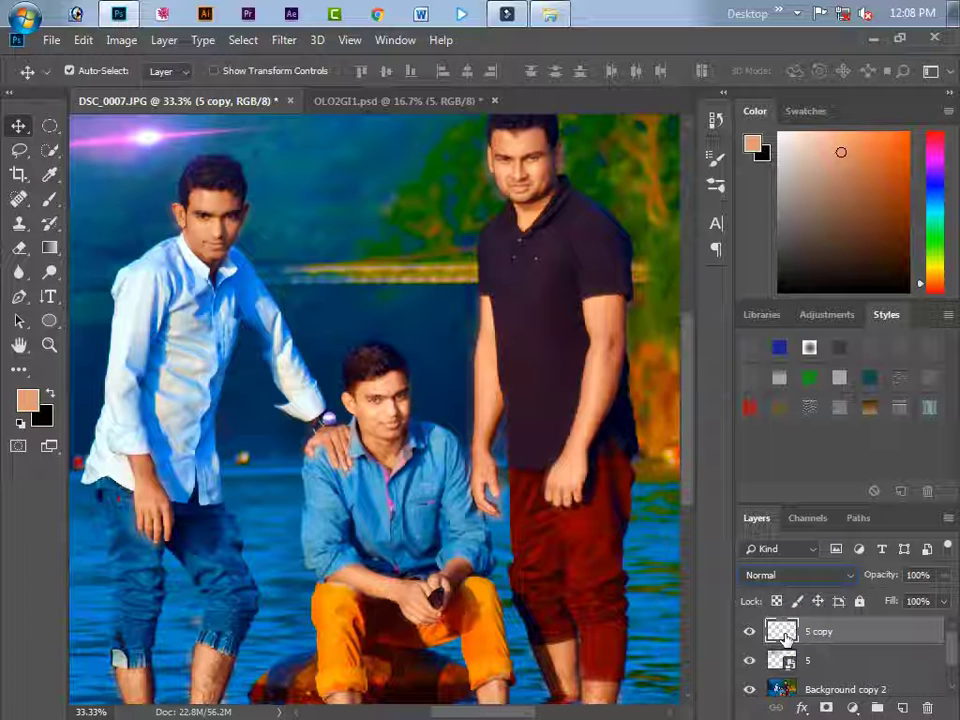
# Step: Delete the 5 copy layer, keeping only flare layer 5
pyautogui.rightClick(836, 640)
pyautogui.click(670, 144)
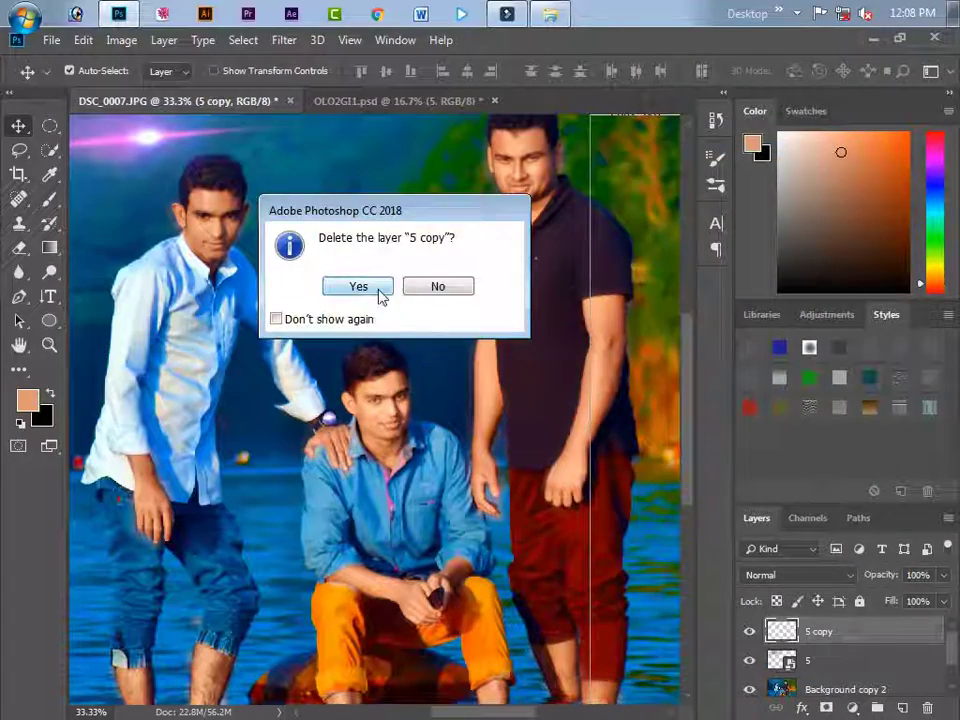
pyautogui.click(358, 287)
pyautogui.hotkey('ctrl', '-')
pyautogui.hotkey('ctrl', '-')
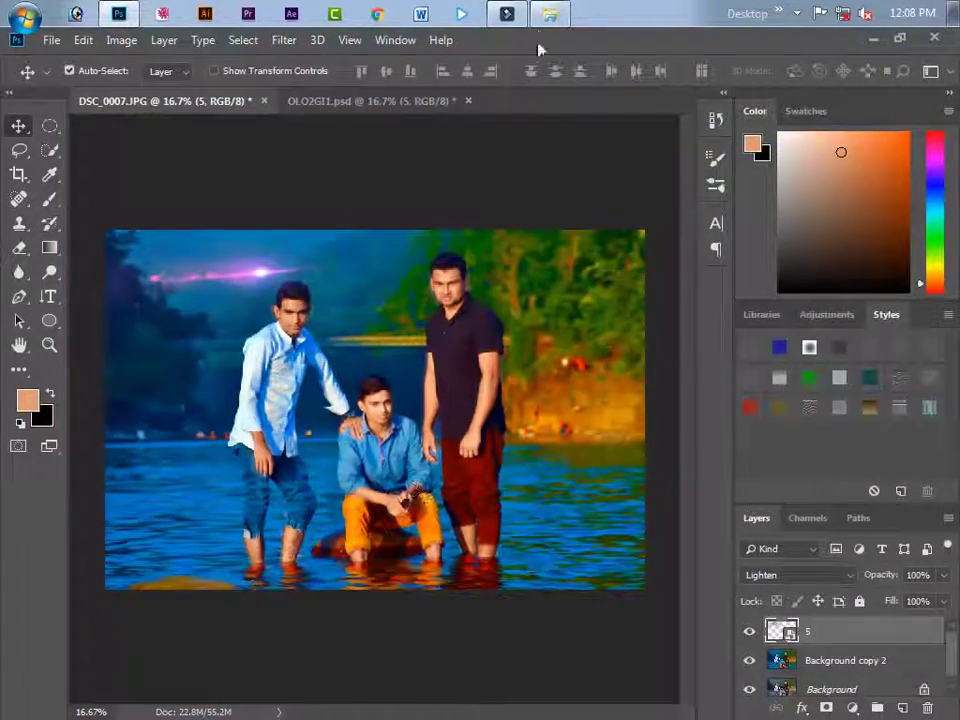
pyautogui.click(550, 13)
# Step: Open the Colour Light Shine folder and browse its glow thumbnails
pyautogui.doubleClick(208, 185)
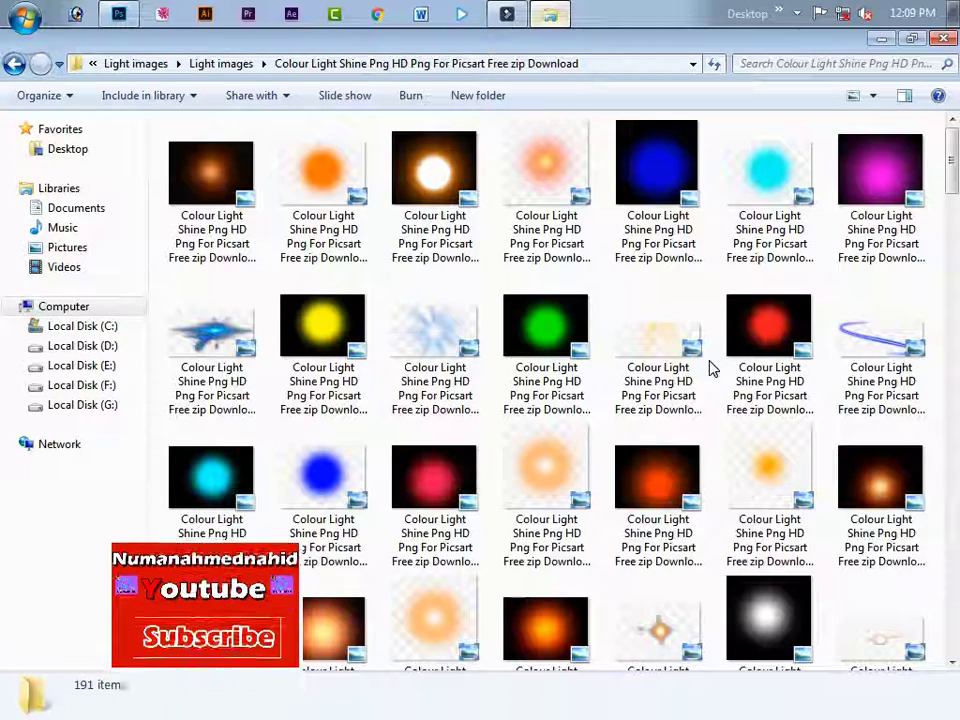
pyautogui.scroll(-10, 891, 368)
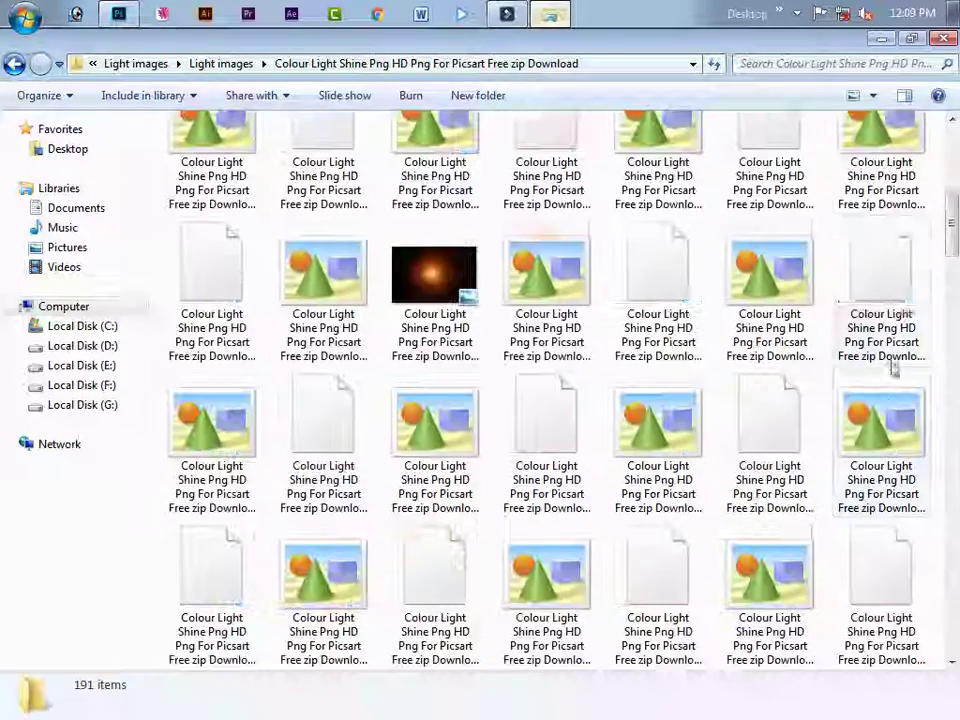
pyautogui.scroll(10, 720, 450)
pyautogui.scroll(-10, 430, 498)
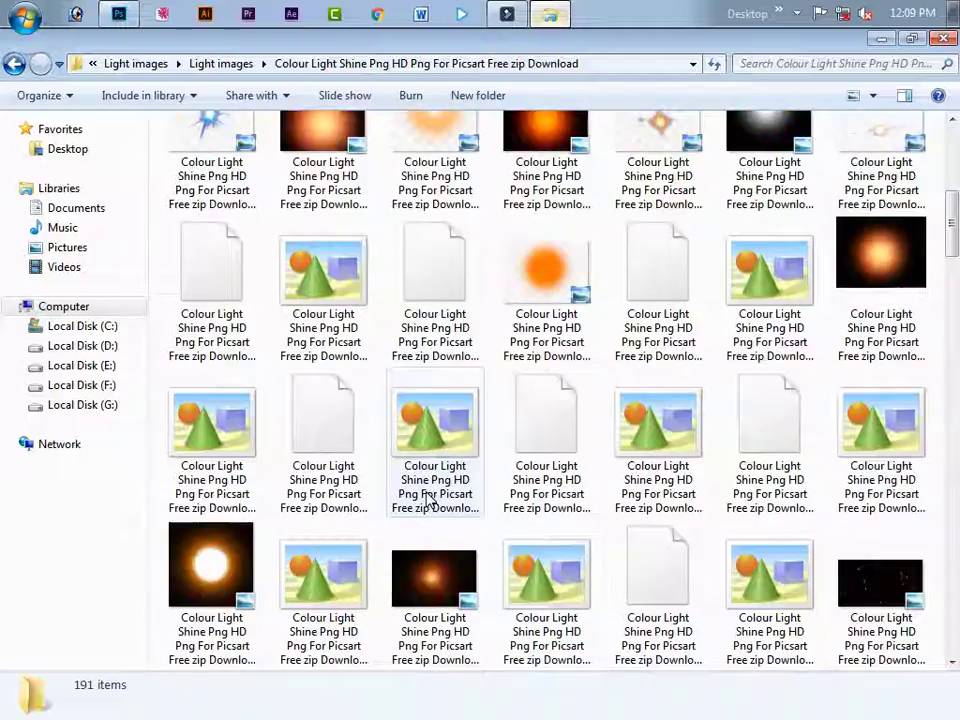
pyautogui.scroll(8, 428, 498)
pyautogui.scroll(2, 430, 490)
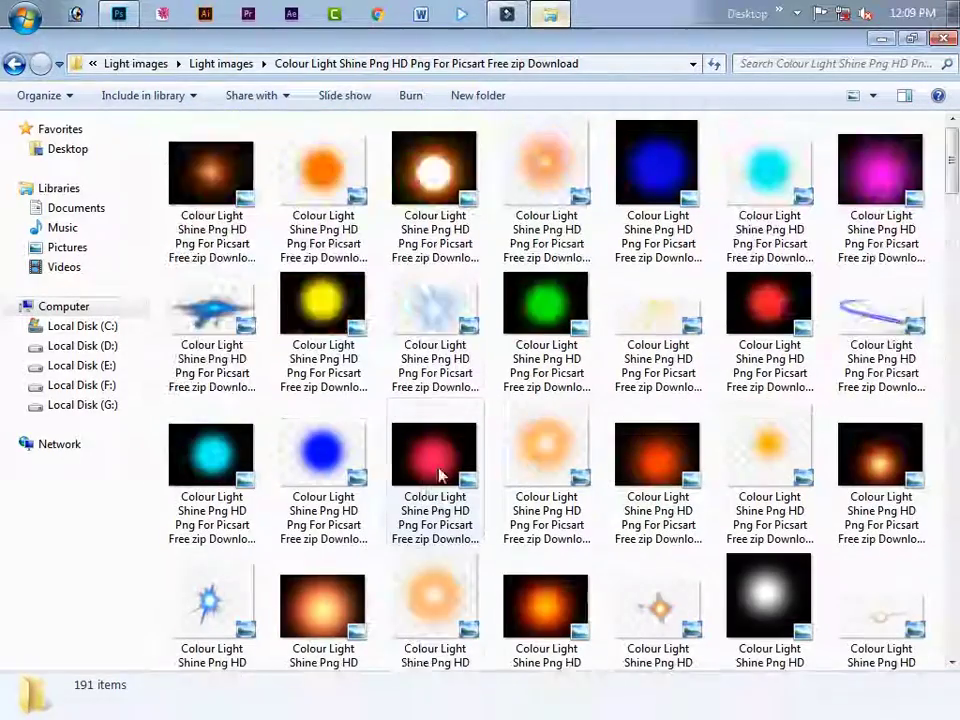
pyautogui.moveTo(437, 170)
pyautogui.mouseDown()
pyautogui.moveTo(118, 12)
pyautogui.moveTo(505, 115)
pyautogui.mouseUp()
# Step: Drop the orange glow into the river photo, enlarge it, and blend as Soft Light
pyautogui.moveTo(165, 103); pyautogui.dragTo(376, 320)
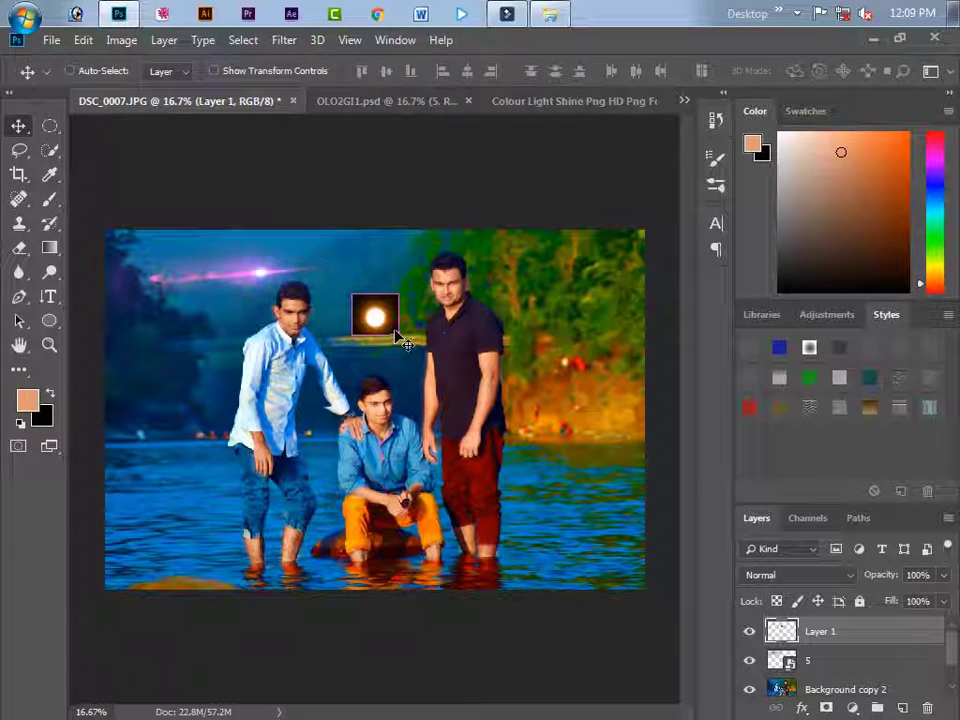
pyautogui.hotkey('ctrl', 't')
pyautogui.moveTo(398, 339)
pyautogui.mouseDown()
pyautogui.moveTo(424, 295)
pyautogui.moveTo(406, 281)
pyautogui.mouseUp()
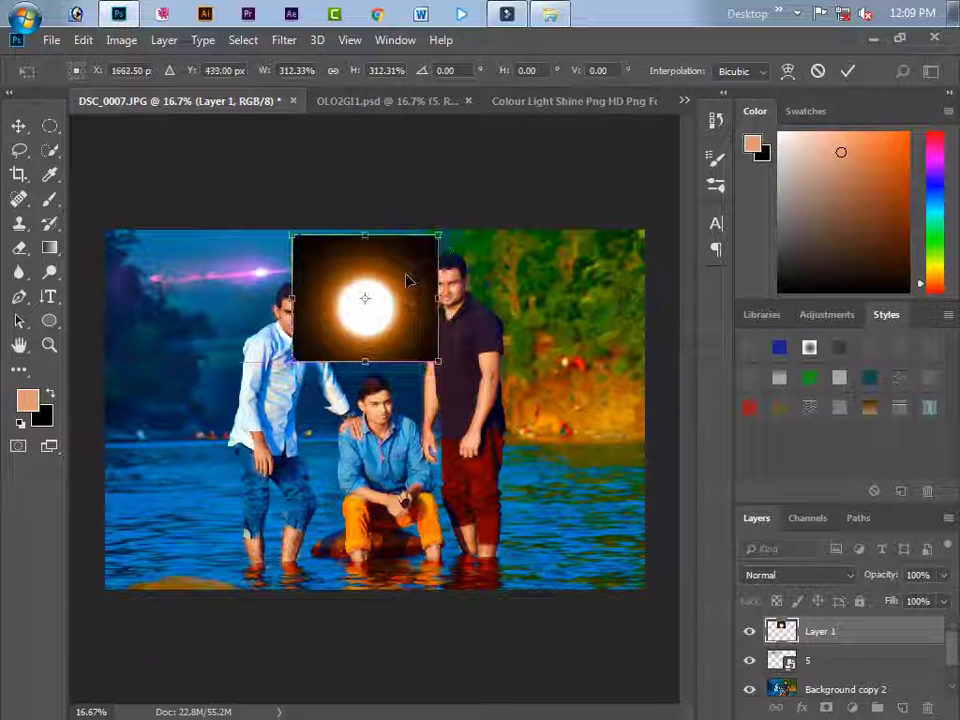
pyautogui.press('Return')
pyautogui.click(840, 575)
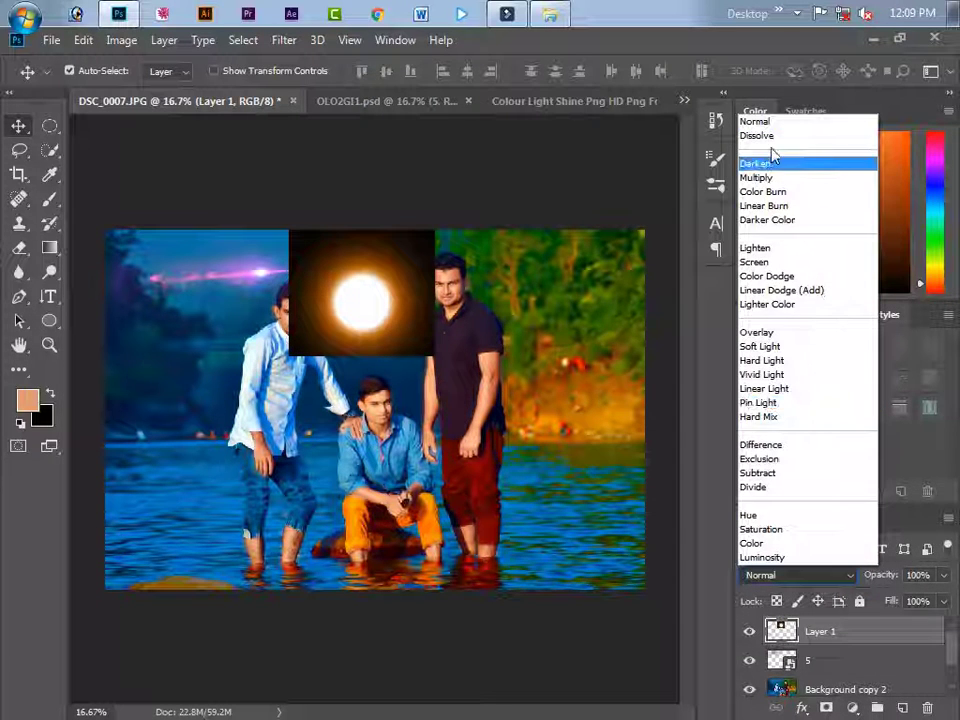
pyautogui.click(778, 347)
pyautogui.moveTo(388, 349)
pyautogui.mouseDown()
pyautogui.moveTo(381, 452)
pyautogui.moveTo(561, 381)
pyautogui.moveTo(574, 335)
pyautogui.moveTo(571, 611)
pyautogui.mouseUp()
# Step: Stretch the glow past every edge so it covers the whole photo
pyautogui.hotkey('ctrl', 't')
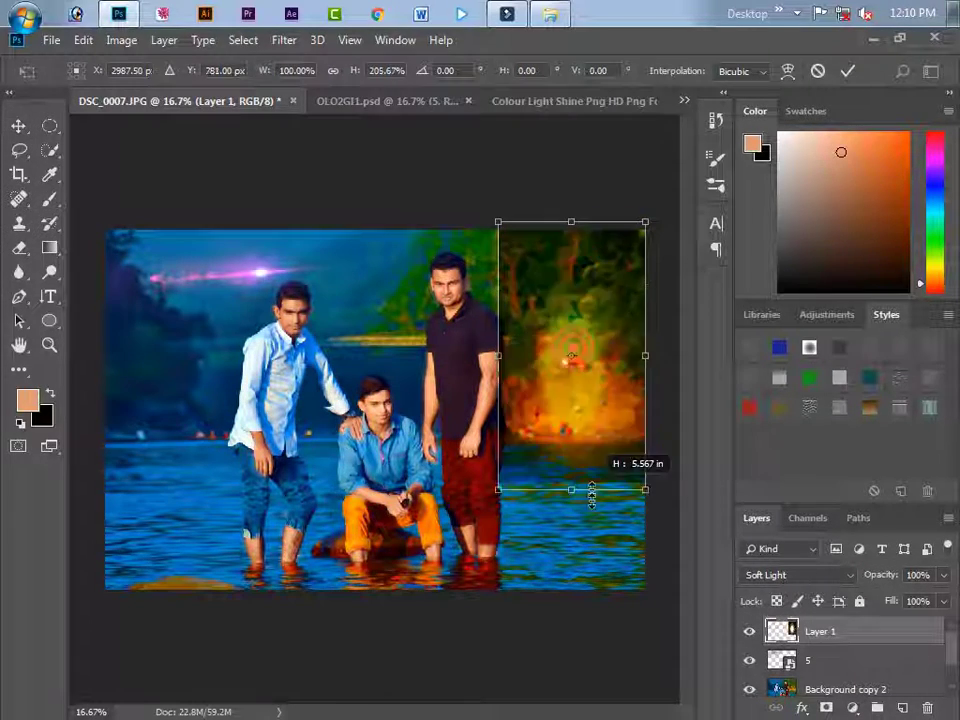
pyautogui.moveTo(498, 416)
pyautogui.mouseDown()
pyautogui.moveTo(214, 390)
pyautogui.moveTo(87, 393)
pyautogui.mouseUp()
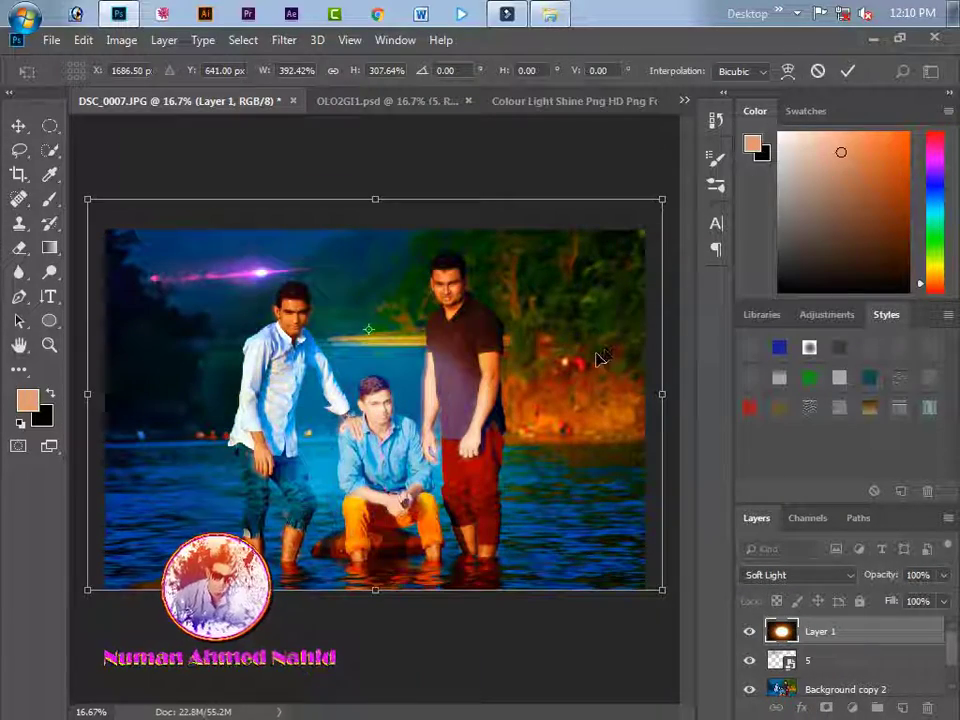
pyautogui.hotkey('ctrl', '-')
pyautogui.hotkey('ctrl', '-')
pyautogui.hotkey('ctrl', '-')
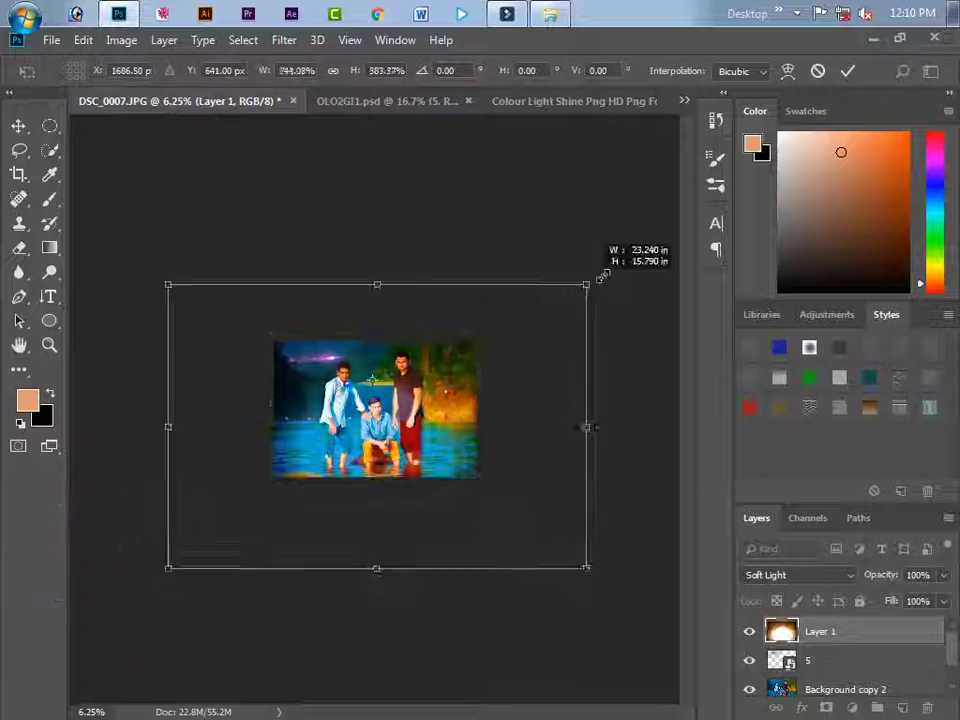
pyautogui.moveTo(482, 330); pyautogui.dragTo(631, 266)
pyautogui.moveTo(418, 453)
pyautogui.mouseDown()
pyautogui.moveTo(418, 418)
pyautogui.moveTo(431, 428)
pyautogui.mouseUp()
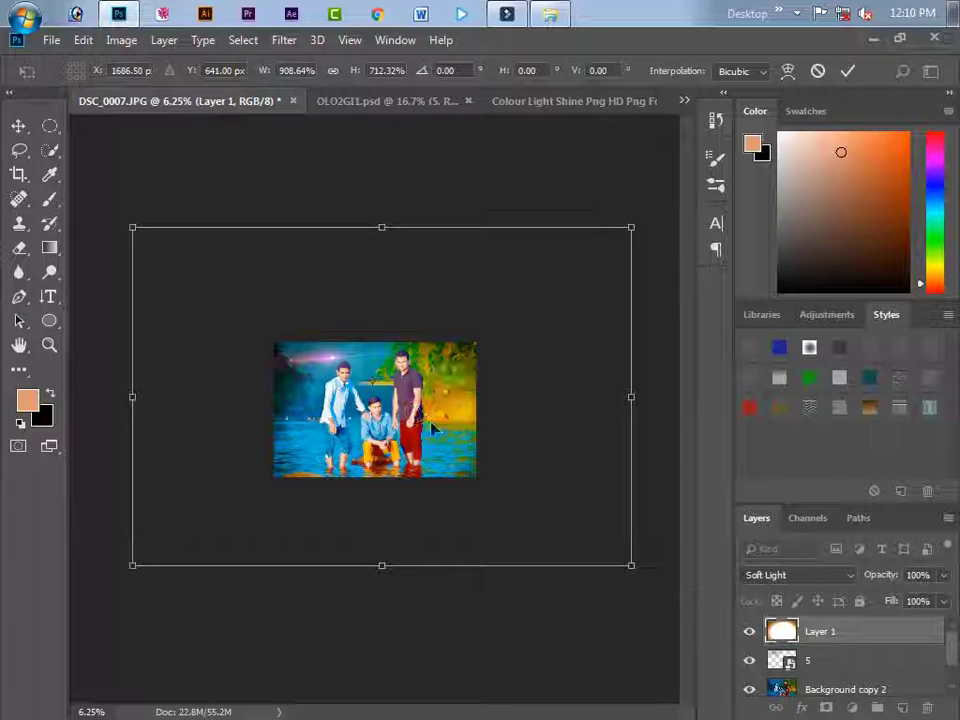
pyautogui.press('Return')
pyautogui.hotkey('ctrl', '+')
pyautogui.hotkey('ctrl', '+')
pyautogui.hotkey('ctrl', '+')
pyautogui.hotkey('ctrl', '+')
pyautogui.hotkey('ctrl', '+')
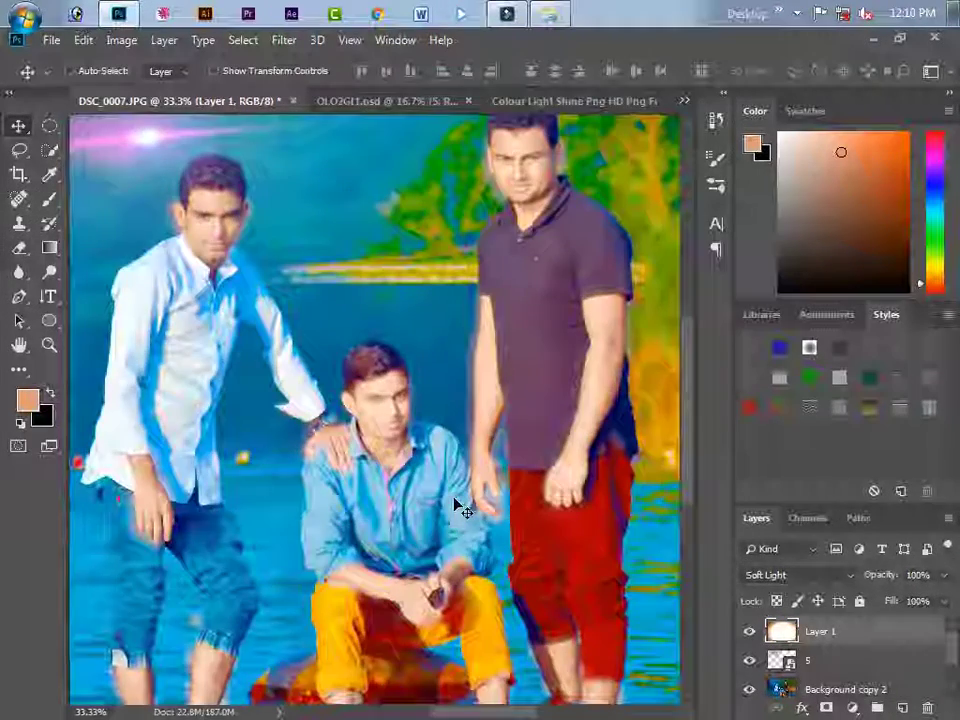
pyautogui.hotkey('ctrl', '-')
pyautogui.hotkey('ctrl', '-')
pyautogui.hotkey('ctrl', '-')
# Step: Lower the glow layer's opacity to 20% and fit the whole photo in view
pyautogui.press('2')
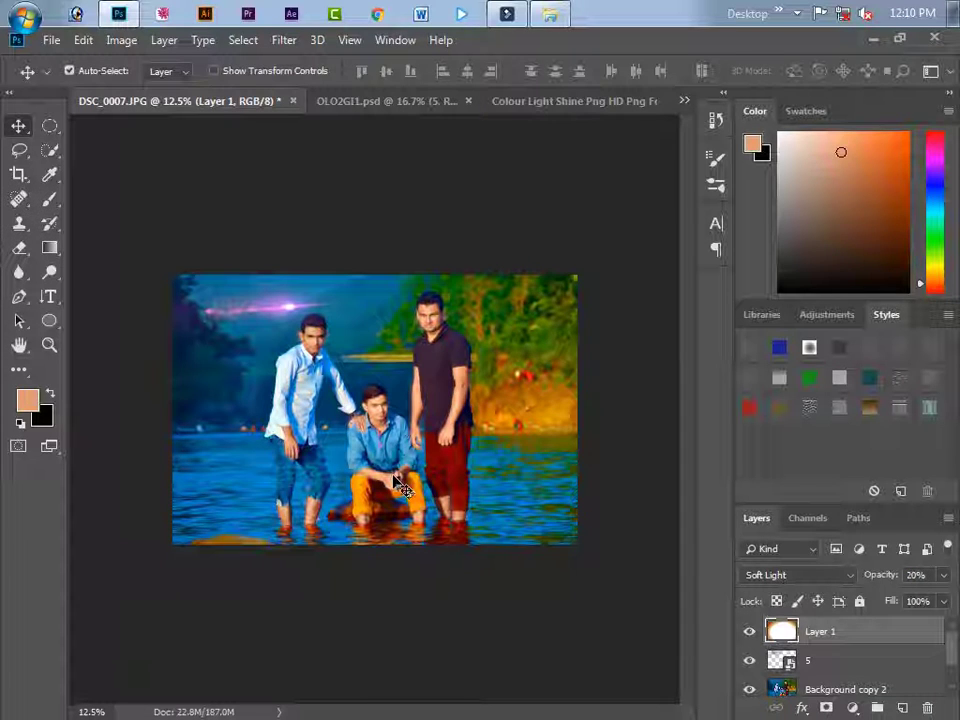
pyautogui.hotkey('ctrl', '-')
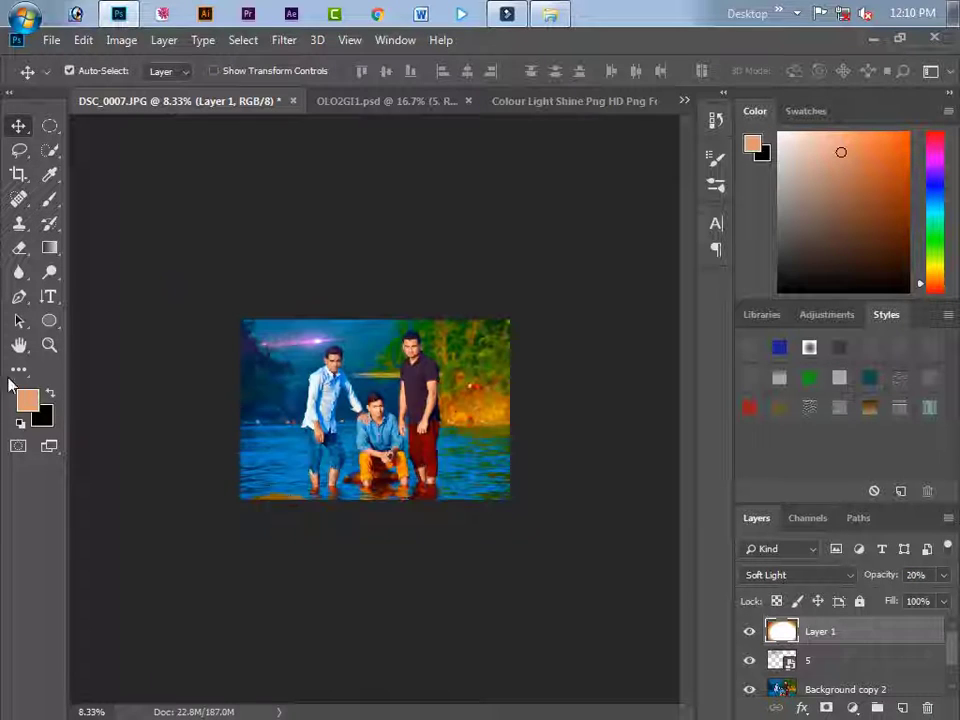
pyautogui.click(19, 176)
pyautogui.press('Escape')
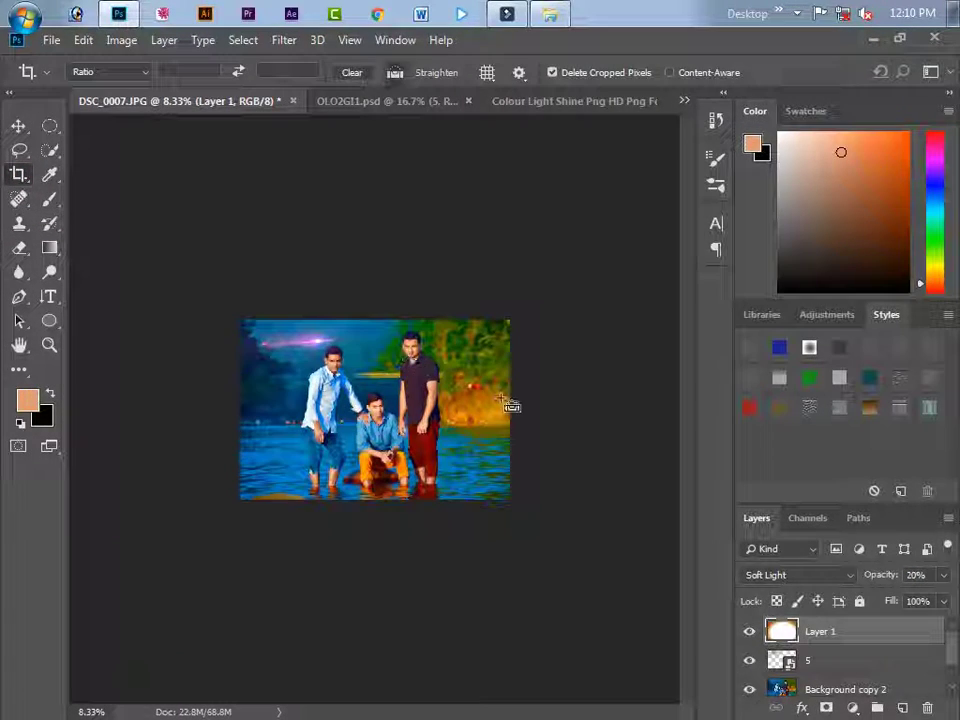
pyautogui.hotkey('ctrl', '+')
pyautogui.hotkey('ctrl', '+')
pyautogui.hotkey('ctrl', '+')
pyautogui.hotkey('ctrl', '+')
pyautogui.hotkey('ctrl', '-')
pyautogui.hotkey('ctrl', '-')
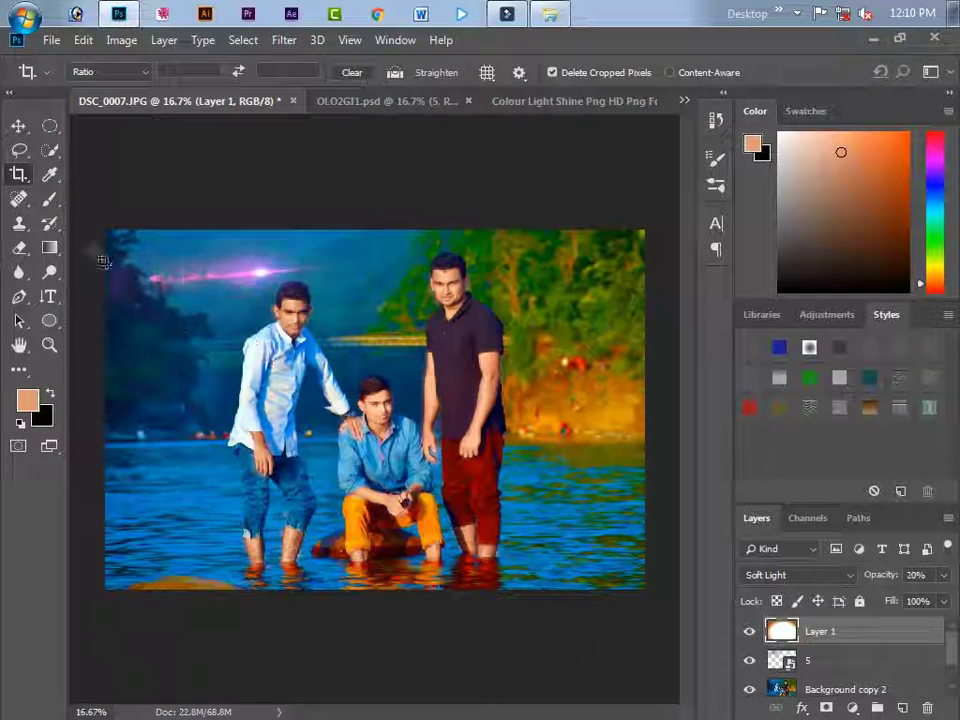
pyautogui.click(21, 128)
# Step: Close the glow image and rearrange the blue and purple flares in OLO2GI1.psd
pyautogui.click(590, 100)
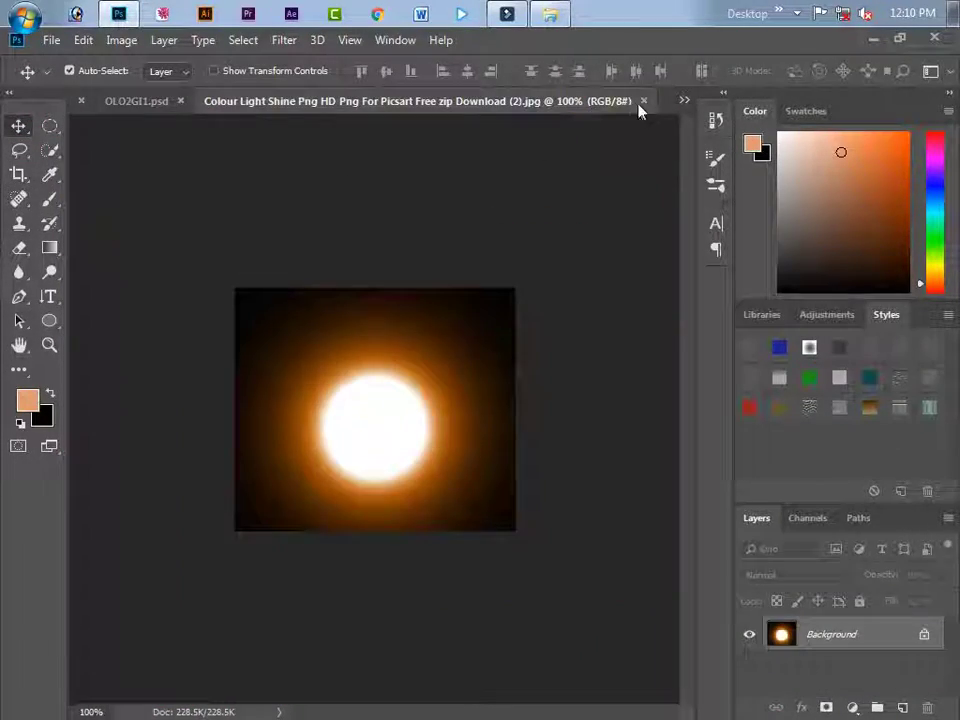
pyautogui.click(639, 100)
pyautogui.click(358, 100)
pyautogui.moveTo(540, 293); pyautogui.dragTo(540, 276)
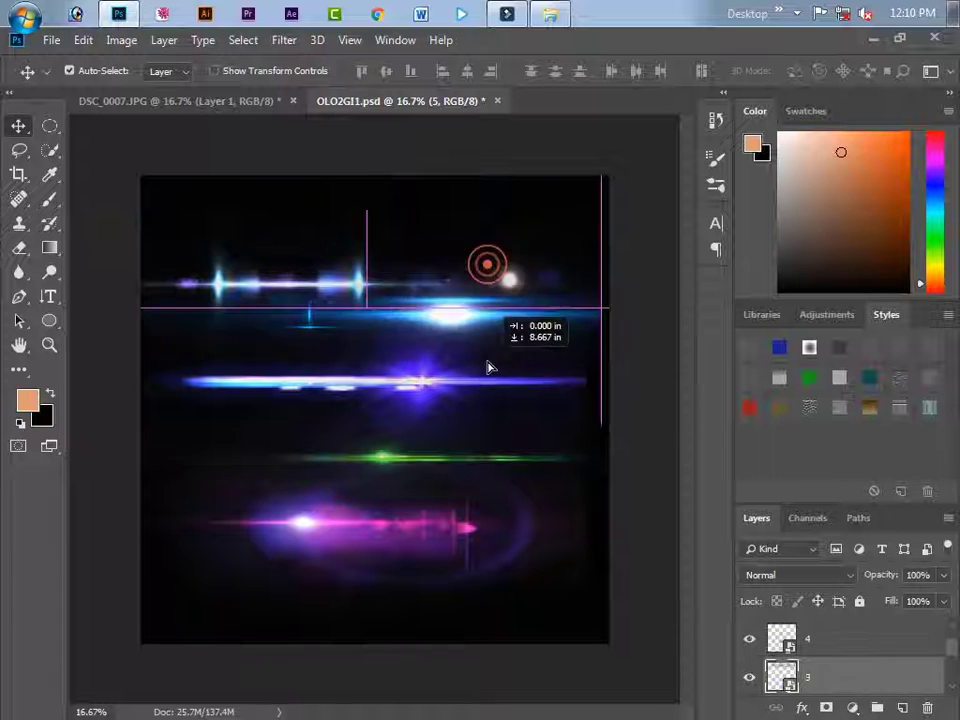
pyautogui.moveTo(404, 377); pyautogui.dragTo(445, 390)
# Step: Select the green flare's layer 4 and drag it into the river photo
pyautogui.rightClick(386, 461)
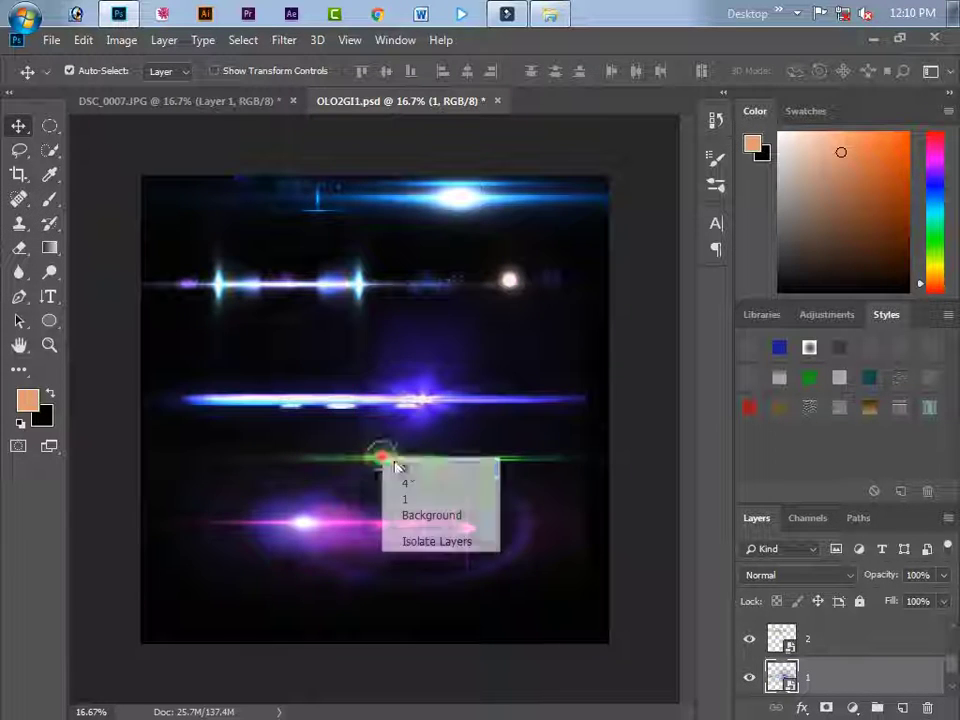
pyautogui.click(403, 473)
pyautogui.moveTo(388, 458)
pyautogui.mouseDown()
pyautogui.moveTo(397, 468)
pyautogui.moveTo(392, 557)
pyautogui.mouseUp()
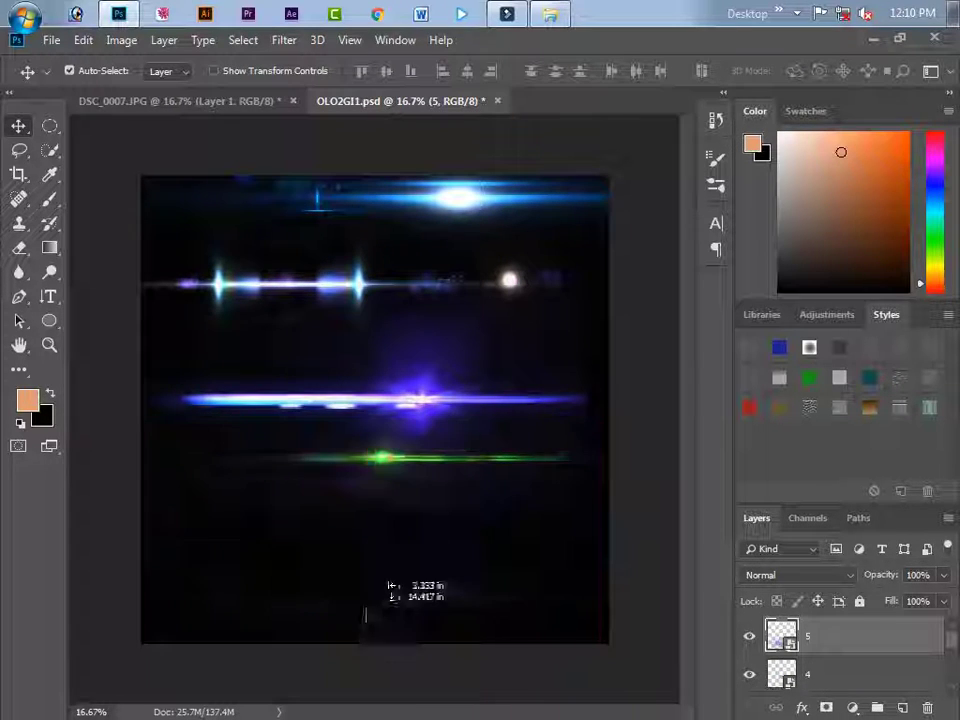
pyautogui.rightClick(382, 461)
pyautogui.click(401, 466)
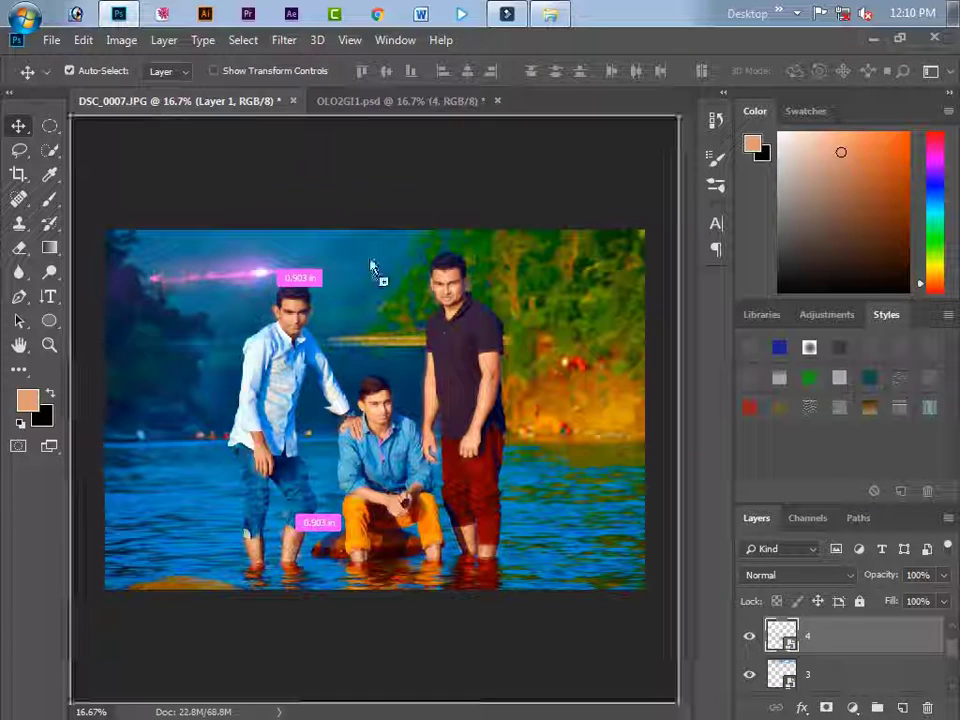
pyautogui.moveTo(395, 462)
pyautogui.mouseDown()
pyautogui.moveTo(400, 337)
pyautogui.moveTo(525, 242)
pyautogui.moveTo(515, 255)
pyautogui.mouseUp()
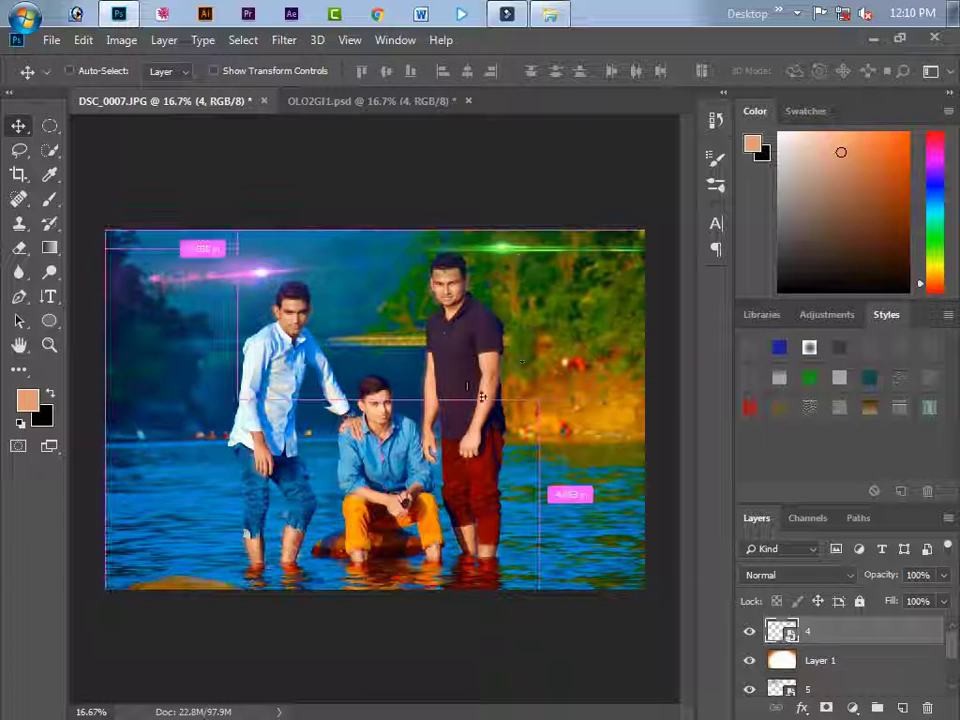
# Step: Rotate the green flare to a steep diagonal across the trees on the right
pyautogui.hotkey('ctrl', 't')
pyautogui.hotkey('ctrl', '-')
pyautogui.moveTo(615, 195); pyautogui.dragTo(662, 200)
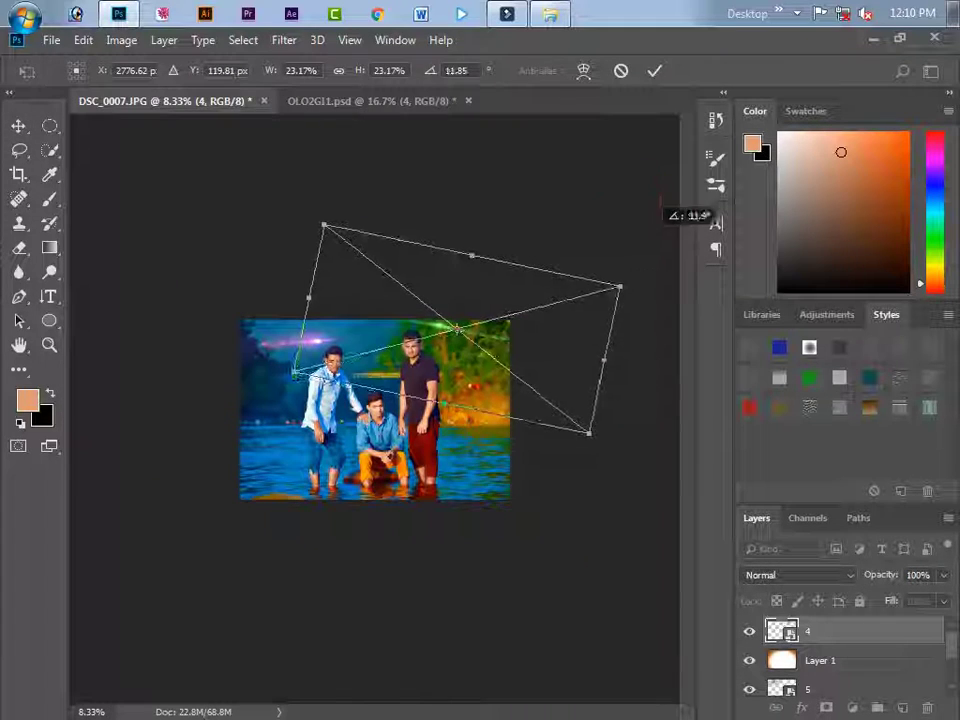
pyautogui.moveTo(549, 326); pyautogui.dragTo(563, 350)
pyautogui.moveTo(653, 274); pyautogui.dragTo(642, 436)
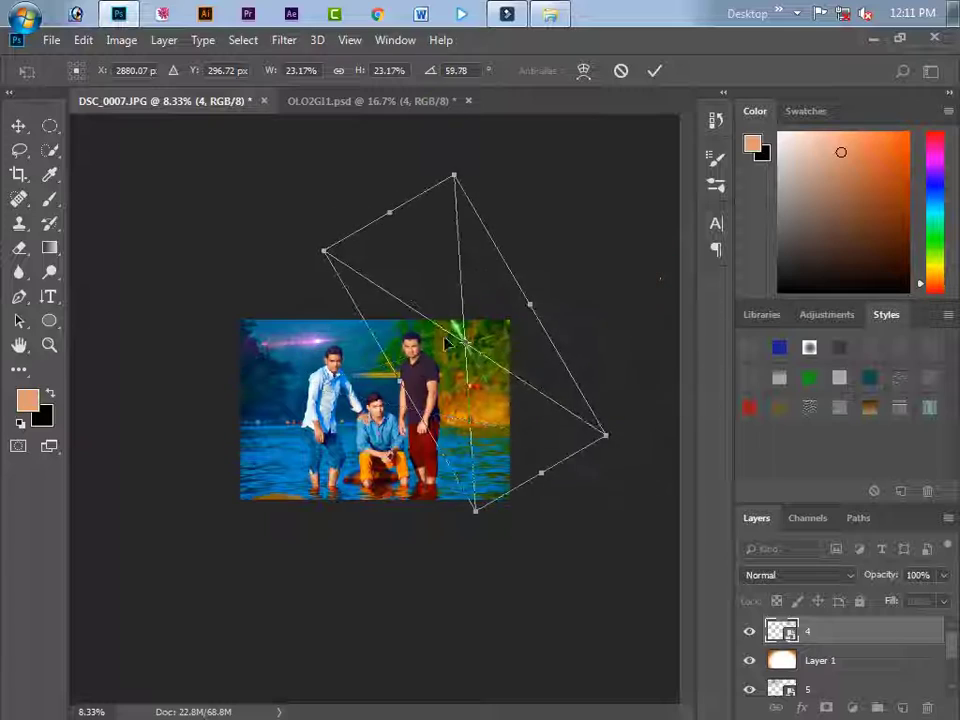
pyautogui.moveTo(455, 296); pyautogui.dragTo(471, 306)
pyautogui.press('Return')
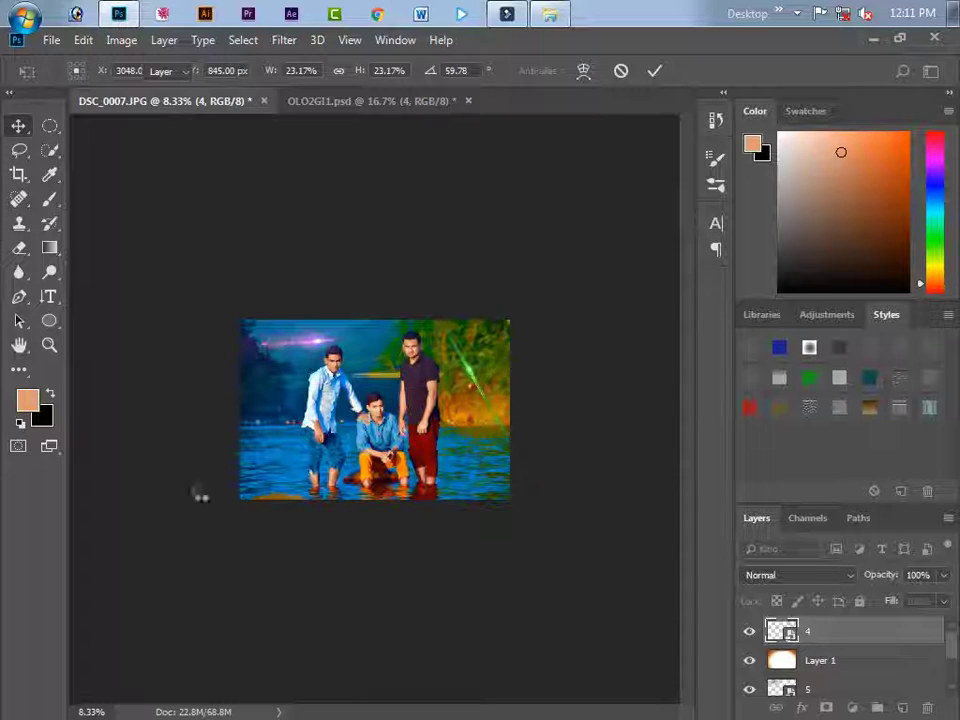
pyautogui.click(18, 174)
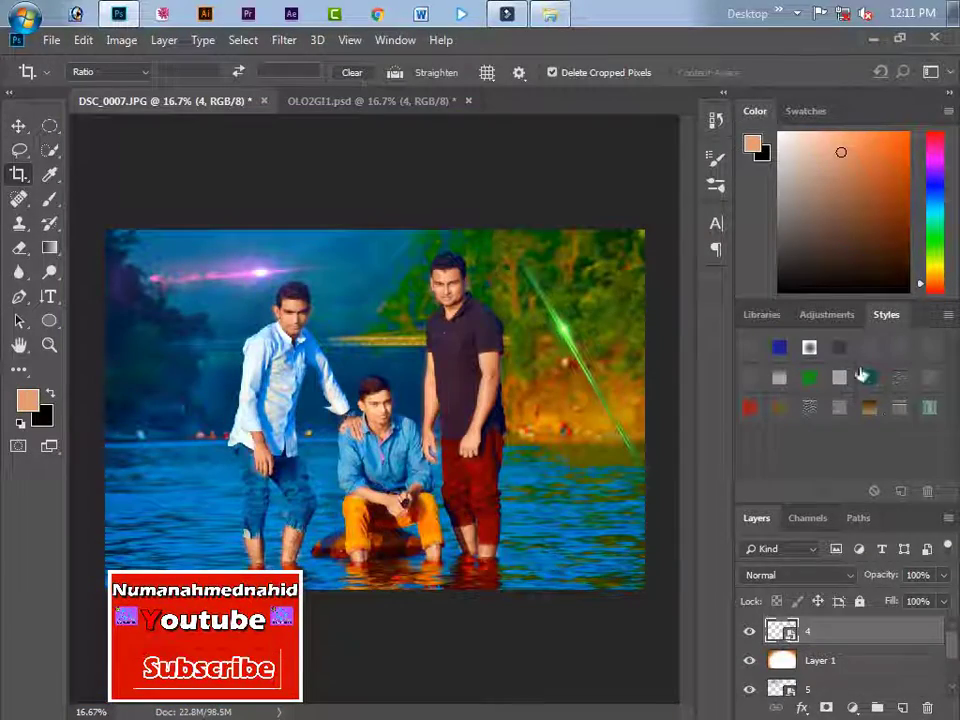
# Step: Merge all visible layers into a single Background layer
pyautogui.rightClick(836, 628)
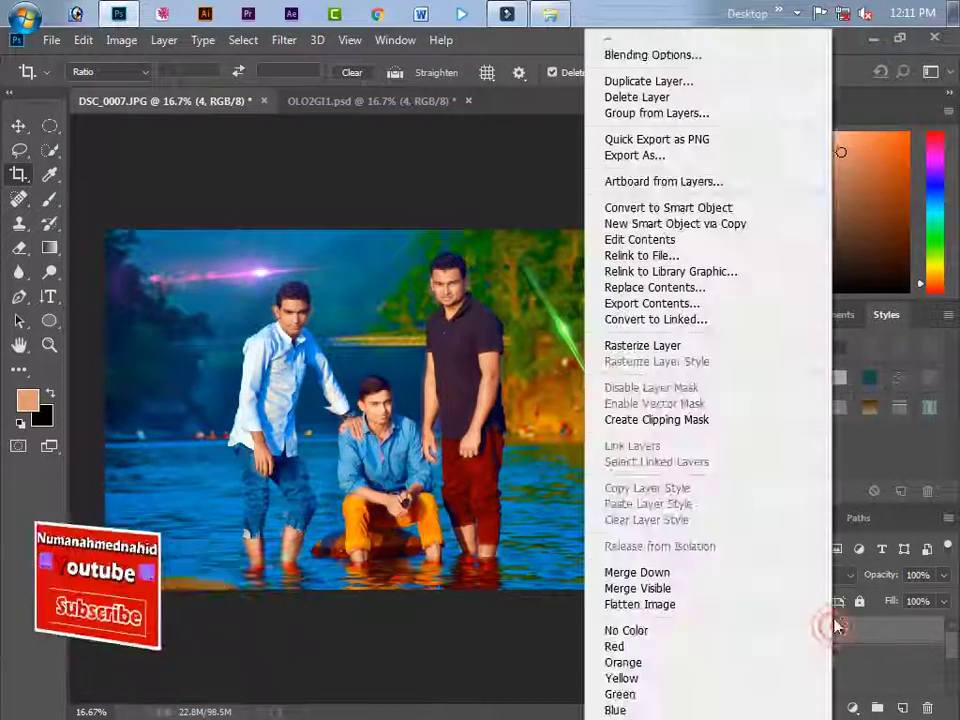
pyautogui.click(621, 590)
pyautogui.rightClick(845, 632)
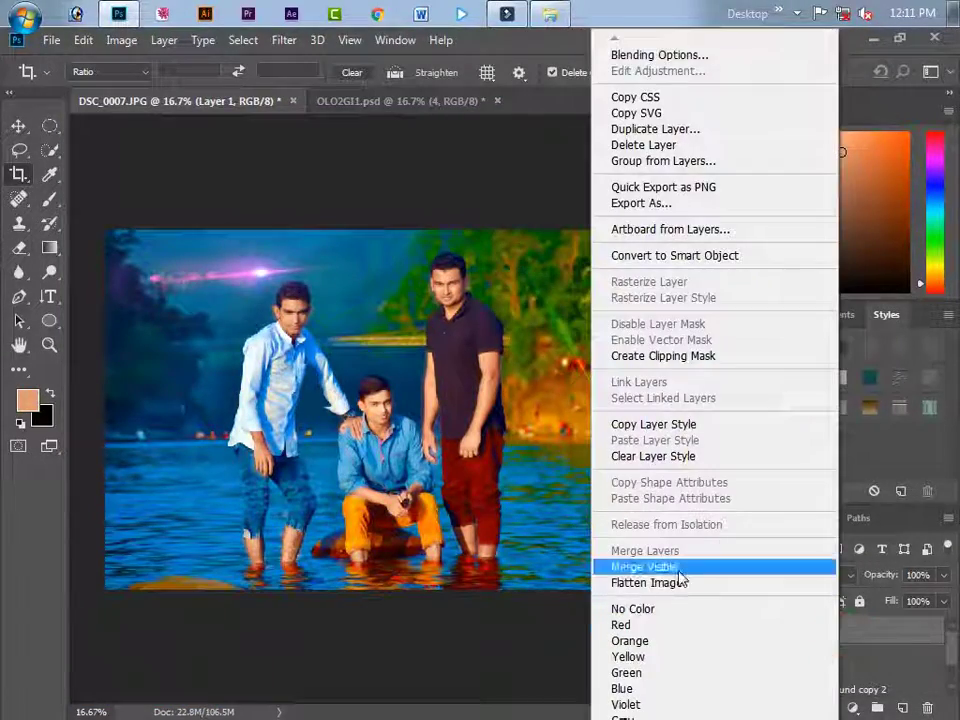
pyautogui.click(664, 575)
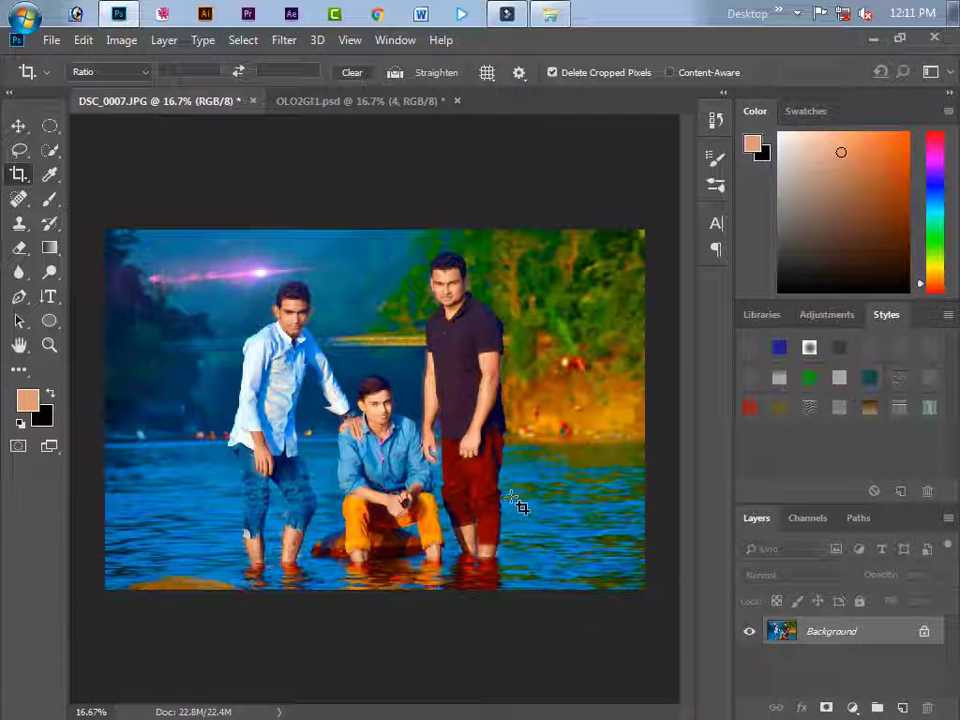
# Step: Save a JPEG copy named 001 on the Desktop at maximum quality, then quit
pyautogui.hotkey('ctrl', 'alt', 's')
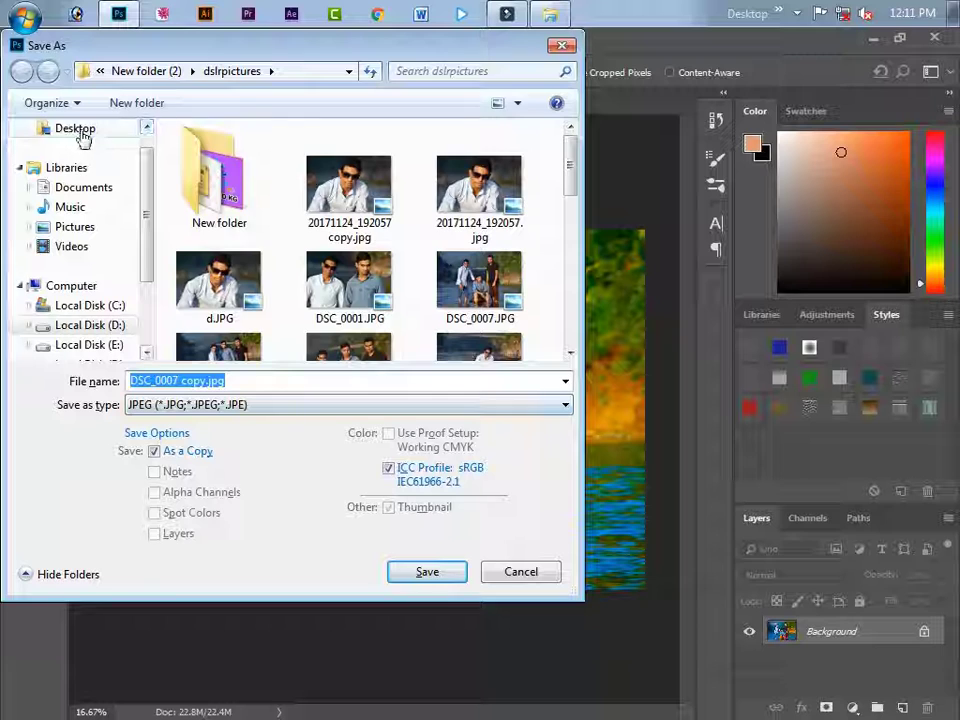
pyautogui.click(83, 134)
pyautogui.write('001')
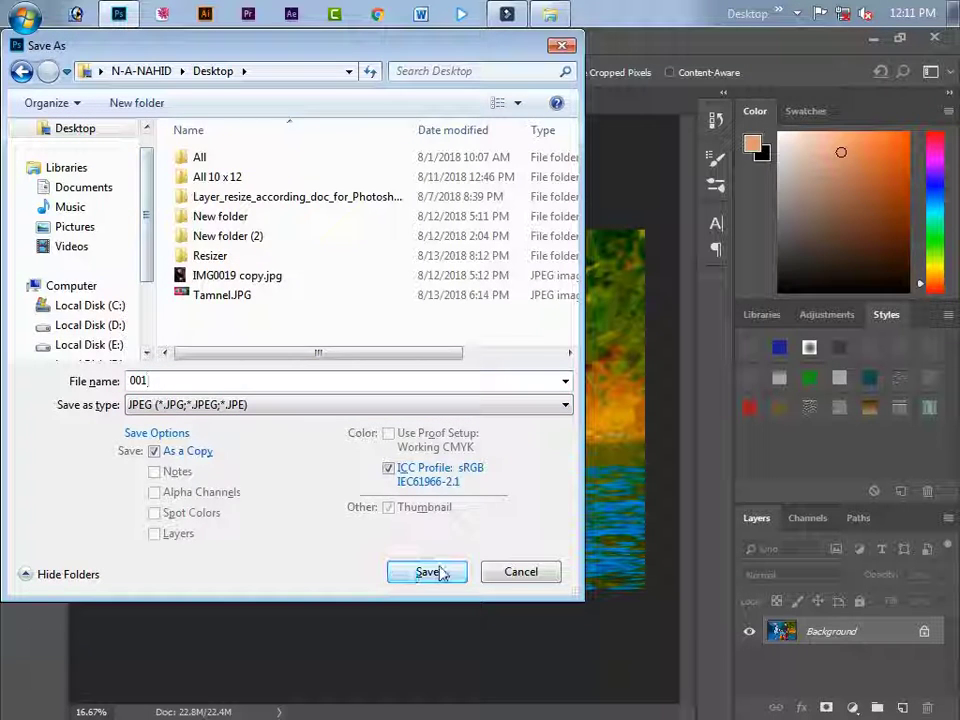
pyautogui.click(428, 572)
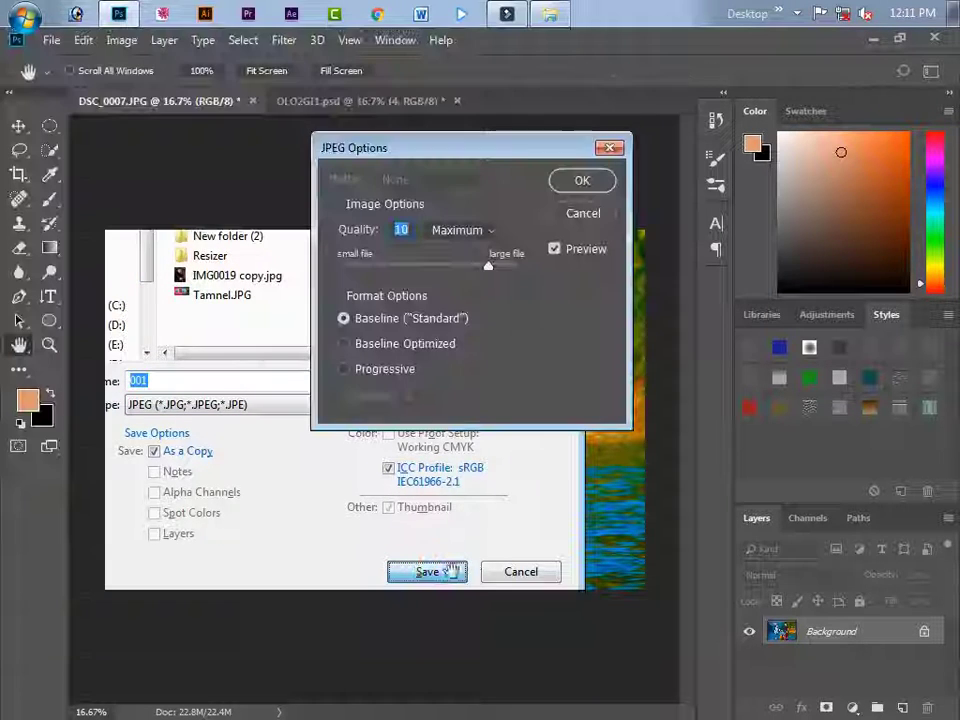
pyautogui.click(588, 180)
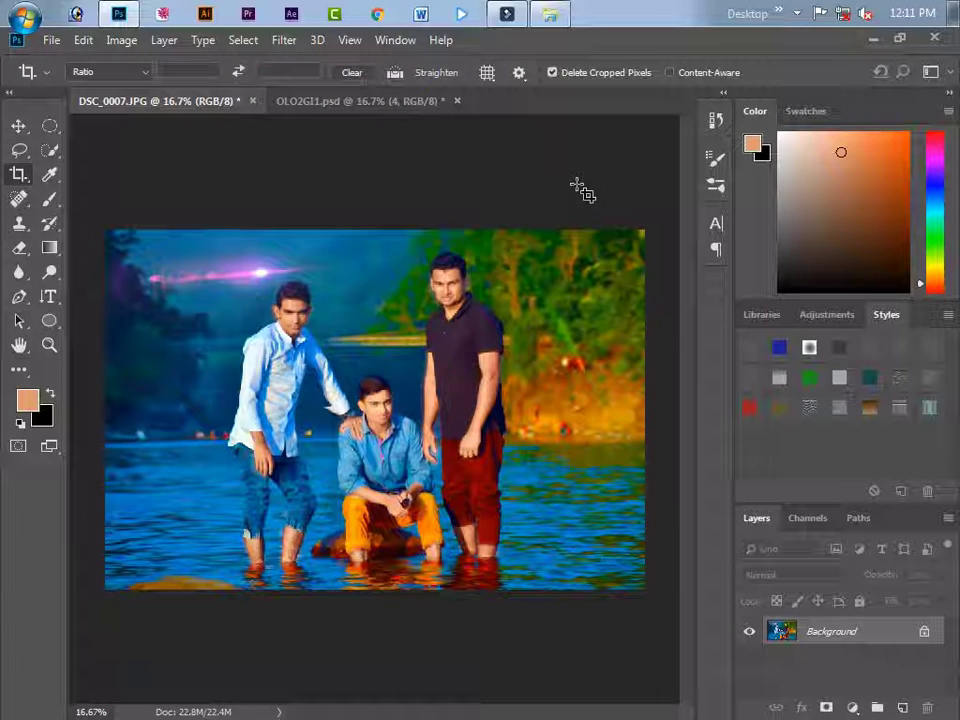
pyautogui.click(931, 39)
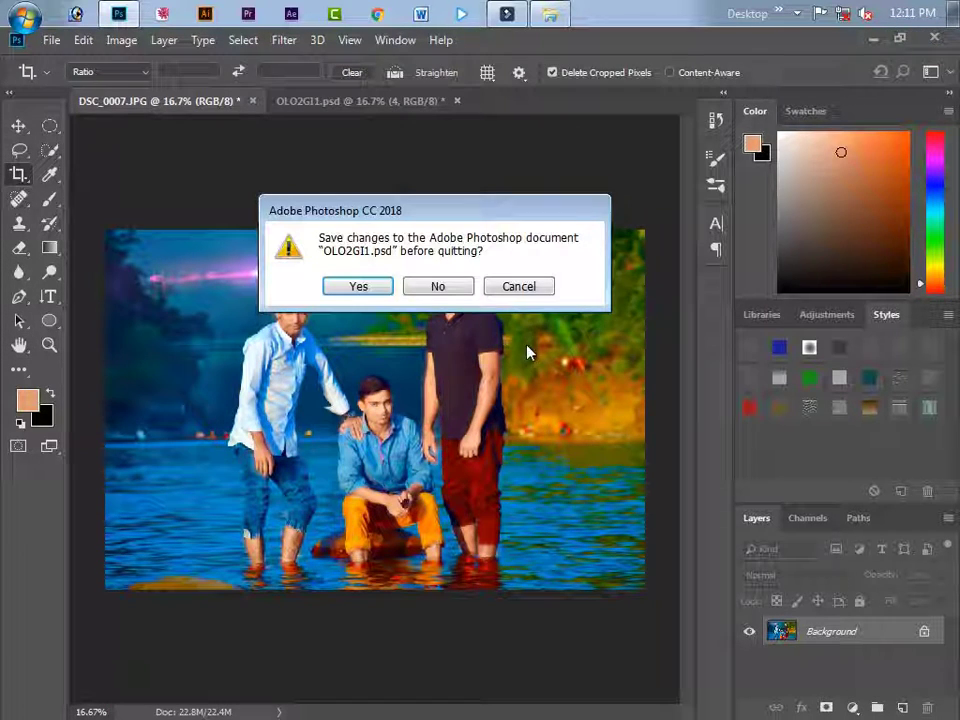
# Step: Exit Photoshop without saving the edited document
pyautogui.click(438, 287)
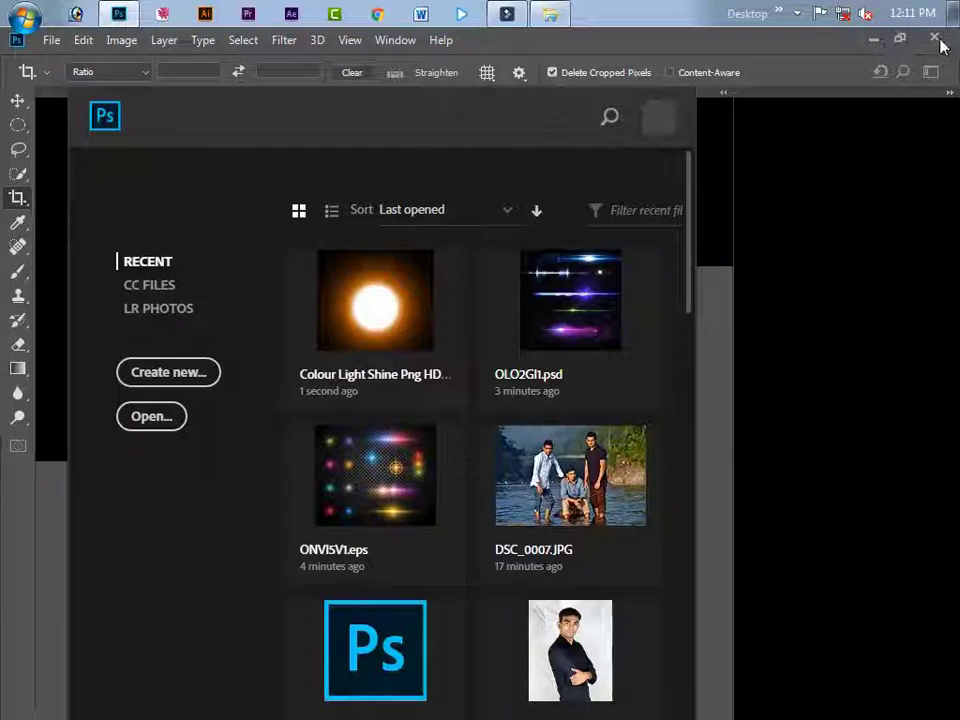
pyautogui.click(940, 40)
pyautogui.click(940, 14)
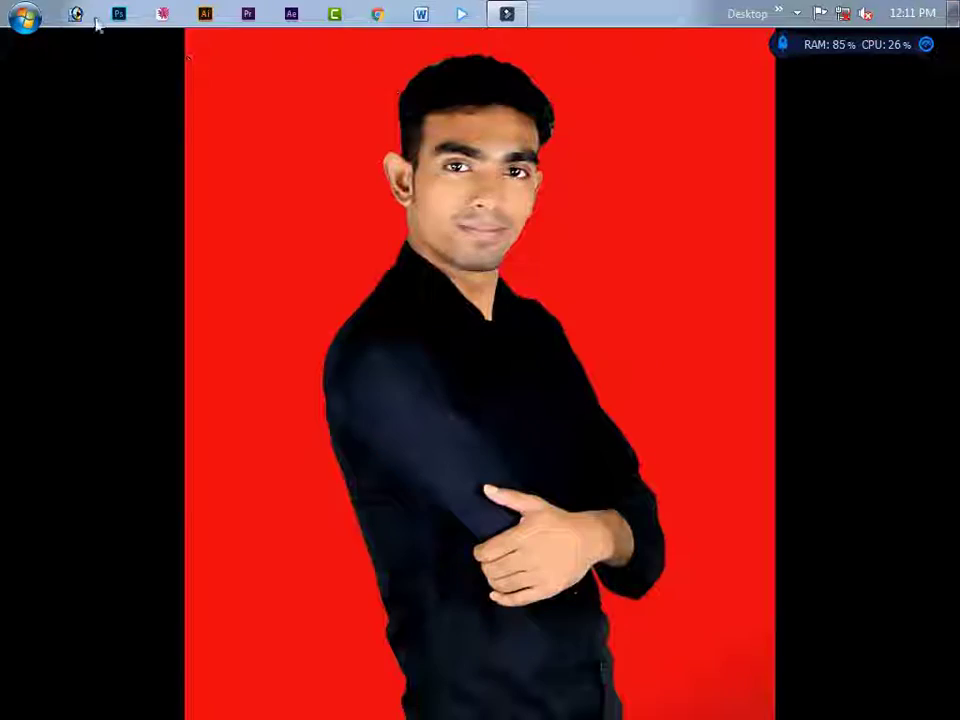
# Step: Open 001.jpg from the Desktop in Photo Viewer, inspect it, and close it
pyautogui.click(22, 14)
pyautogui.click(290, 116)
pyautogui.doubleClick(341, 150)
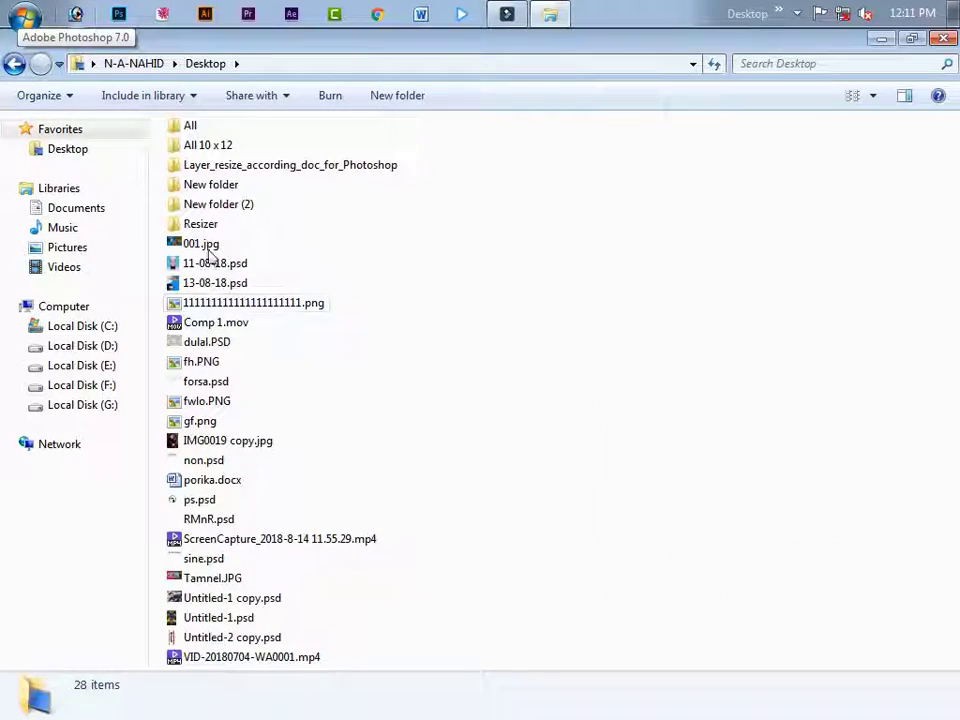
pyautogui.doubleClick(195, 245)
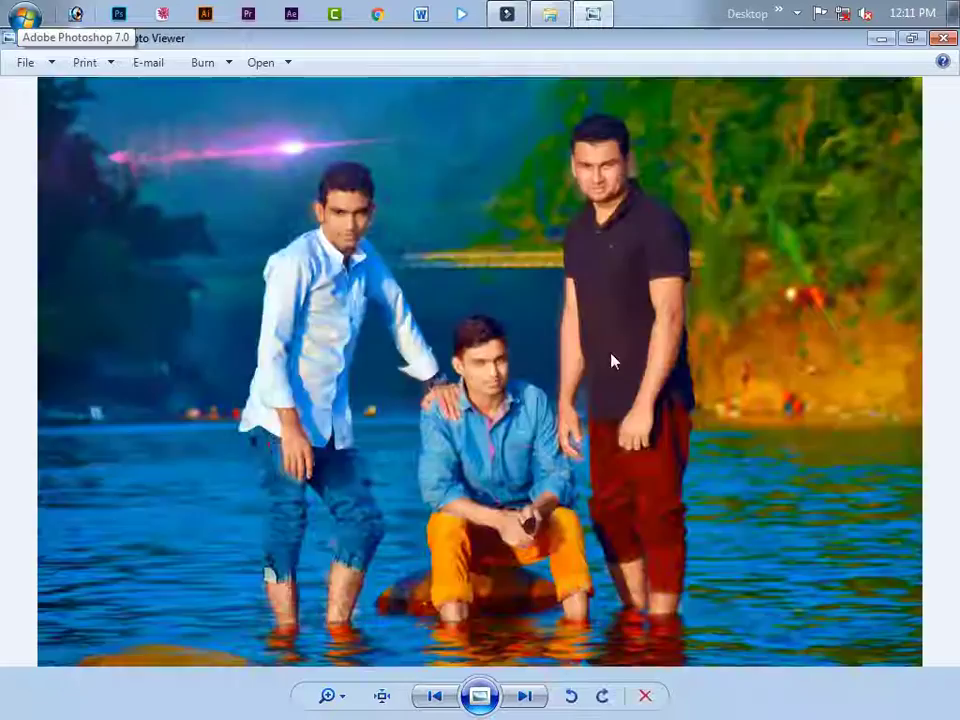
pyautogui.scroll(3, 656, 365)
pyautogui.scroll(-3, 640, 300)
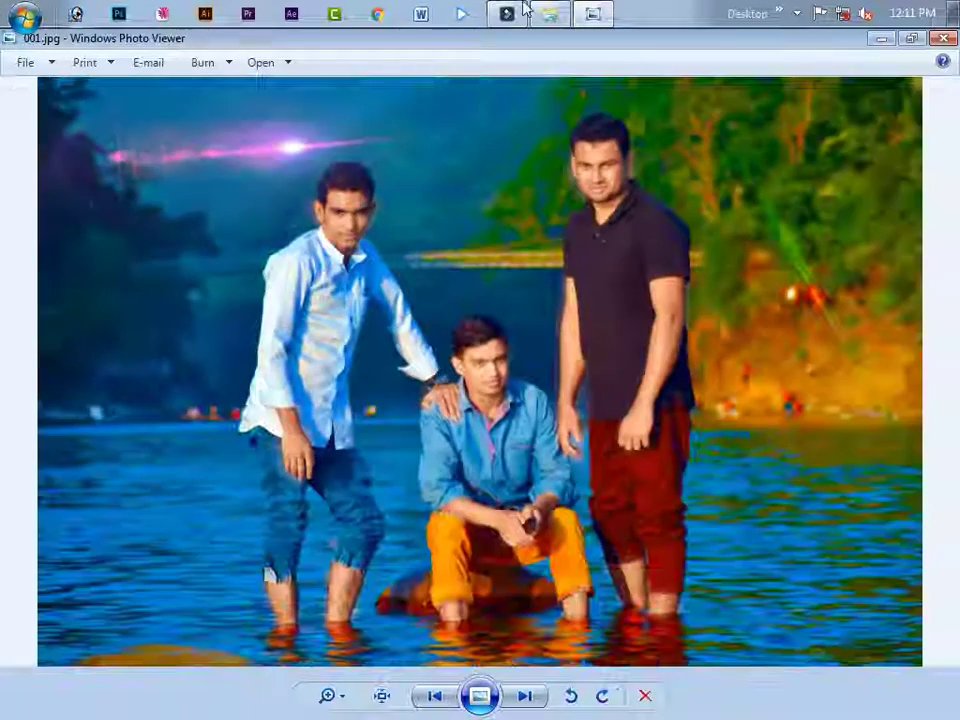
pyautogui.click(943, 40)
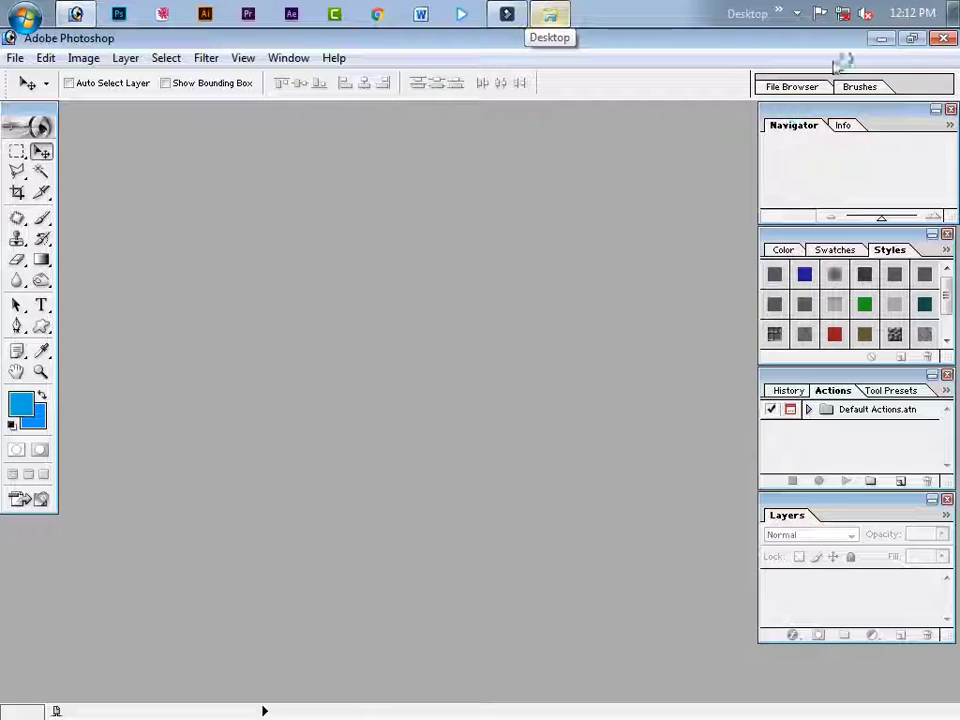
# Step: Open 001.jpg in Photoshop 7.0 by dragging it from the Desktop folder
pyautogui.click(878, 40)
pyautogui.click(540, 18)
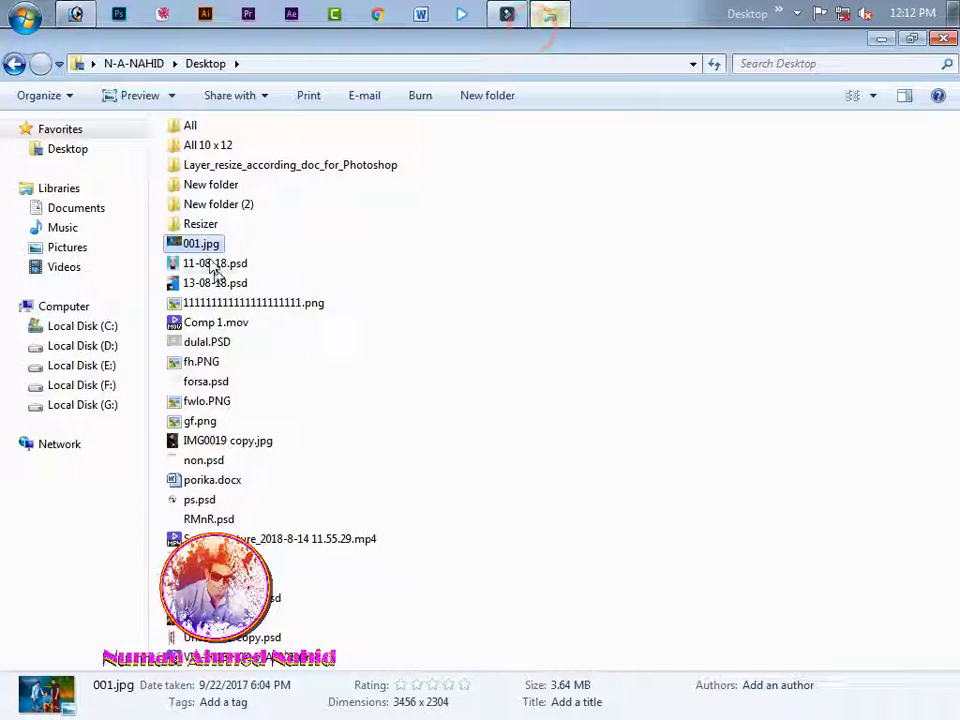
pyautogui.moveTo(100, 55); pyautogui.dragTo(394, 407)
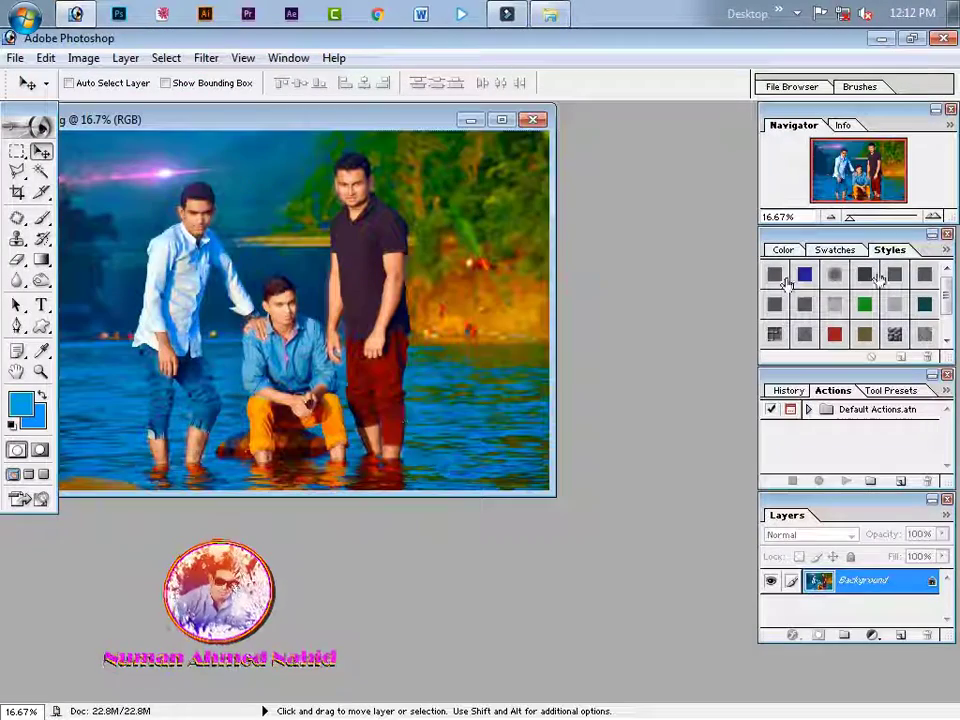
# Step: Duplicate the Background layer and apply a colour overlay style to the copy
pyautogui.rightClick(855, 580)
pyautogui.click(814, 390)
pyautogui.press('Return')
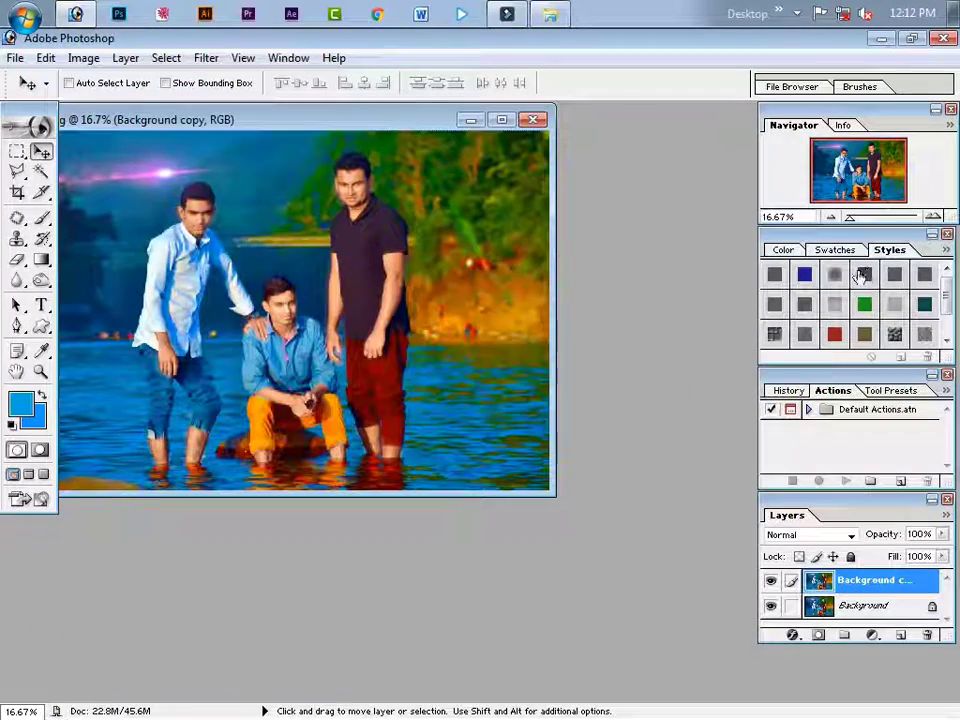
pyautogui.click(885, 278)
pyautogui.moveTo(341, 120); pyautogui.dragTo(443, 215)
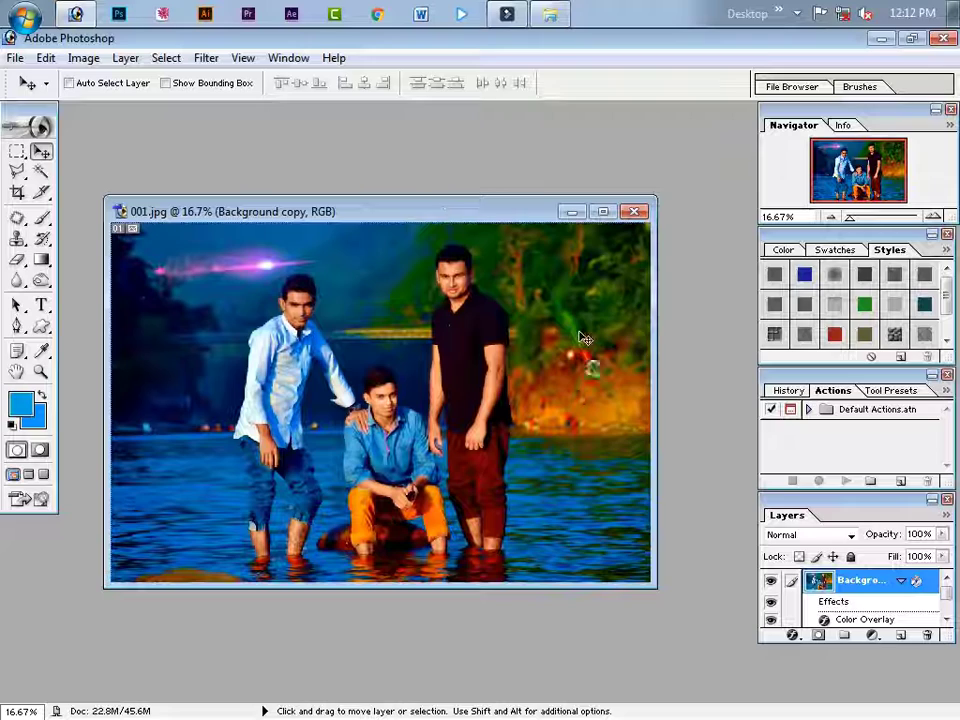
# Step: Brighten the midtones with Levels to about 1.20
pyautogui.hotkey('ctrl', 'l')
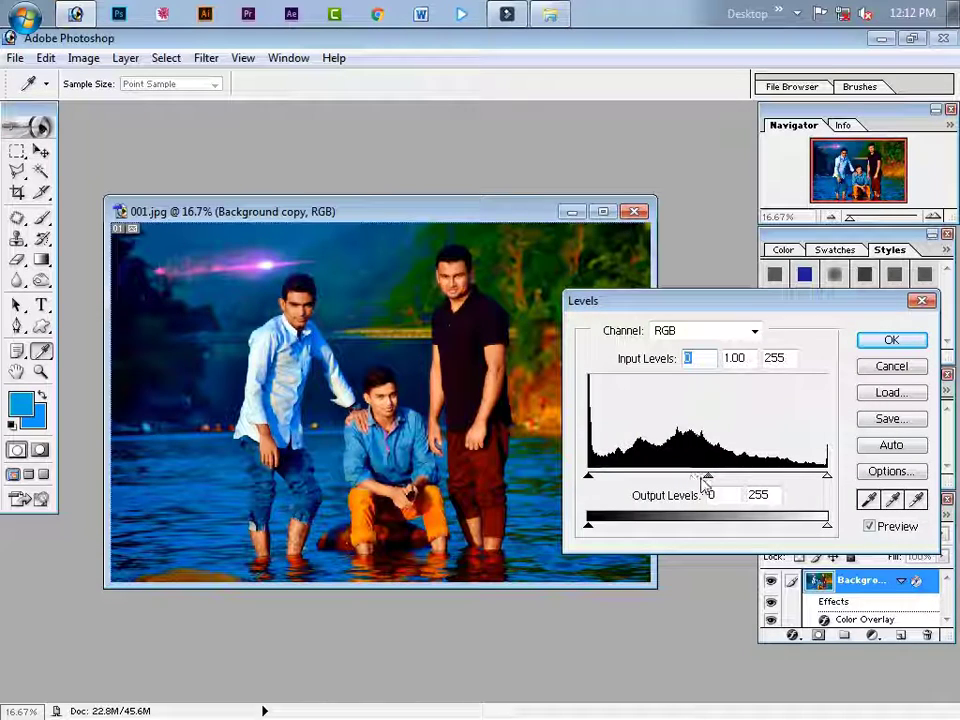
pyautogui.moveTo(708, 480); pyautogui.dragTo(686, 481)
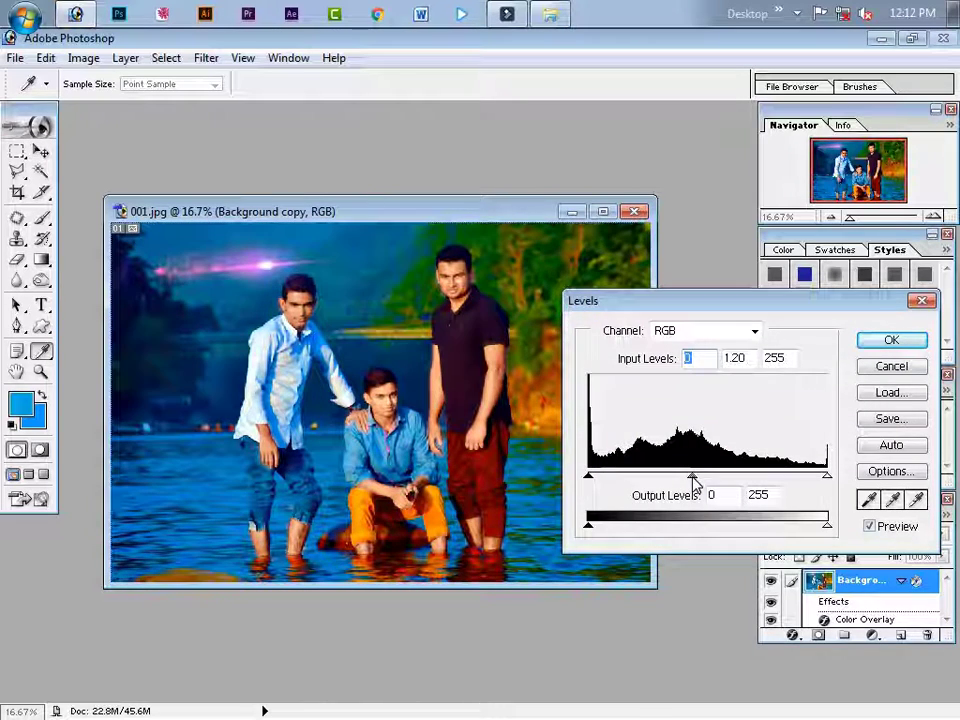
pyautogui.press('Return')
# Step: Set the eraser size to 114, then undo and redo the Levels midtone brightening
pyautogui.press('e')
pyautogui.rightClick(491, 292)
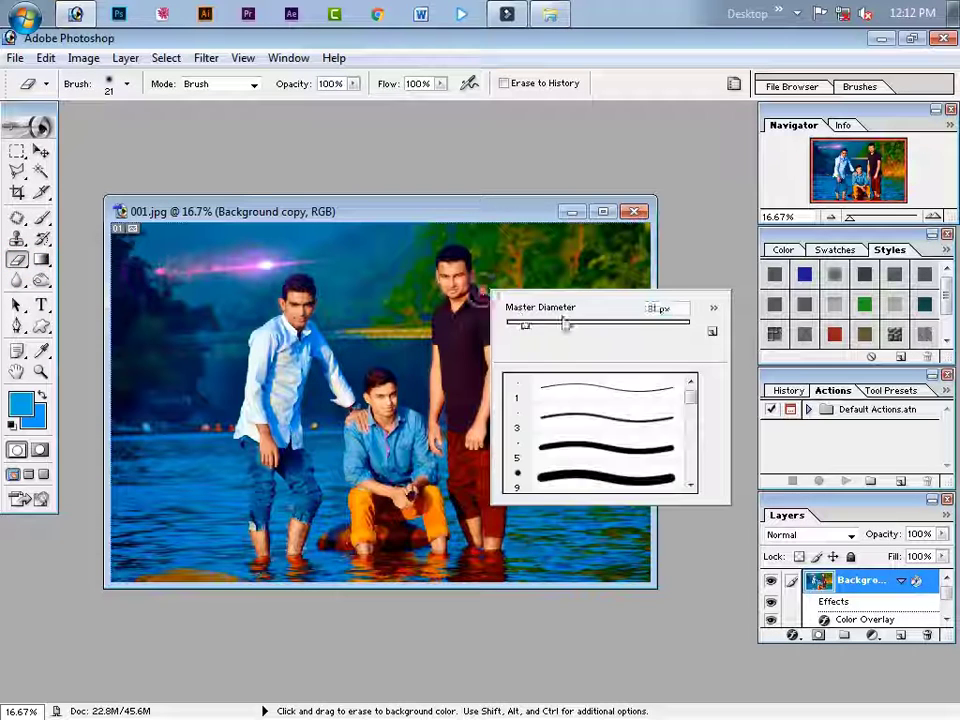
pyautogui.press('Return')
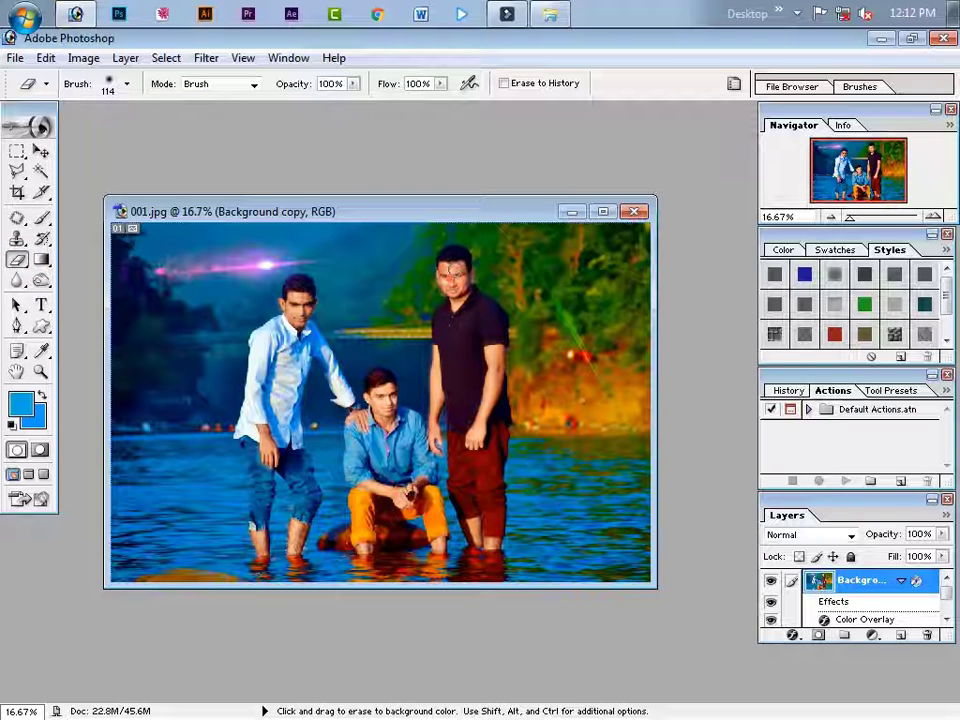
pyautogui.hotkey('ctrl', 'z')
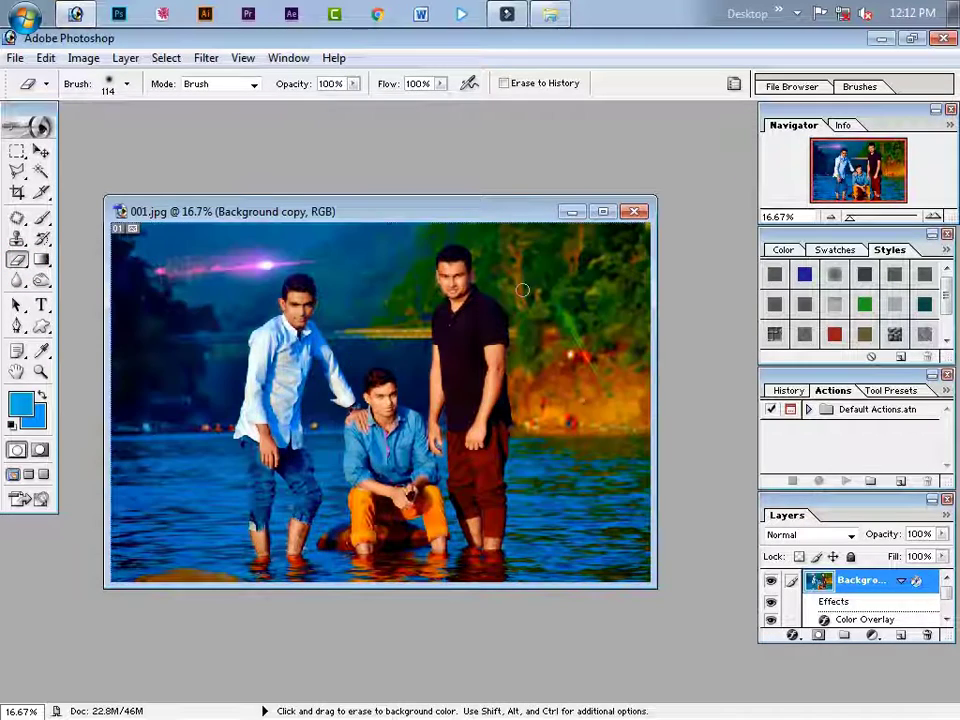
pyautogui.hotkey('ctrl', 'l')
pyautogui.moveTo(709, 478); pyautogui.dragTo(694, 478)
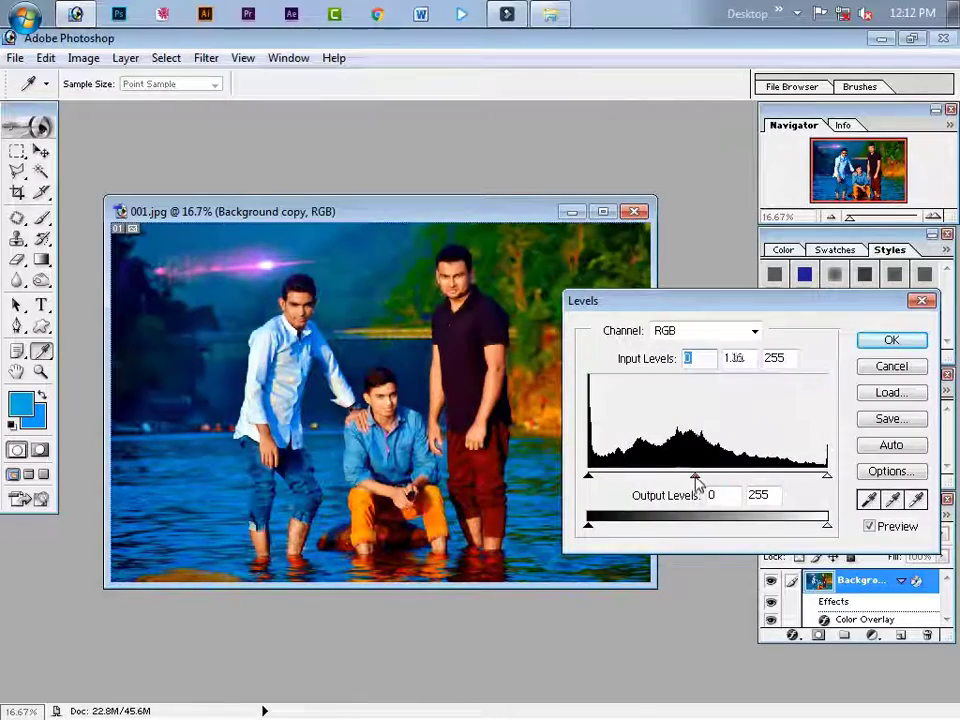
pyautogui.press('Return')
# Step: Fit the whole photo in view, then close it and save over 001.jpg
pyautogui.click(603, 211)
pyautogui.hotkey('ctrl', '-')
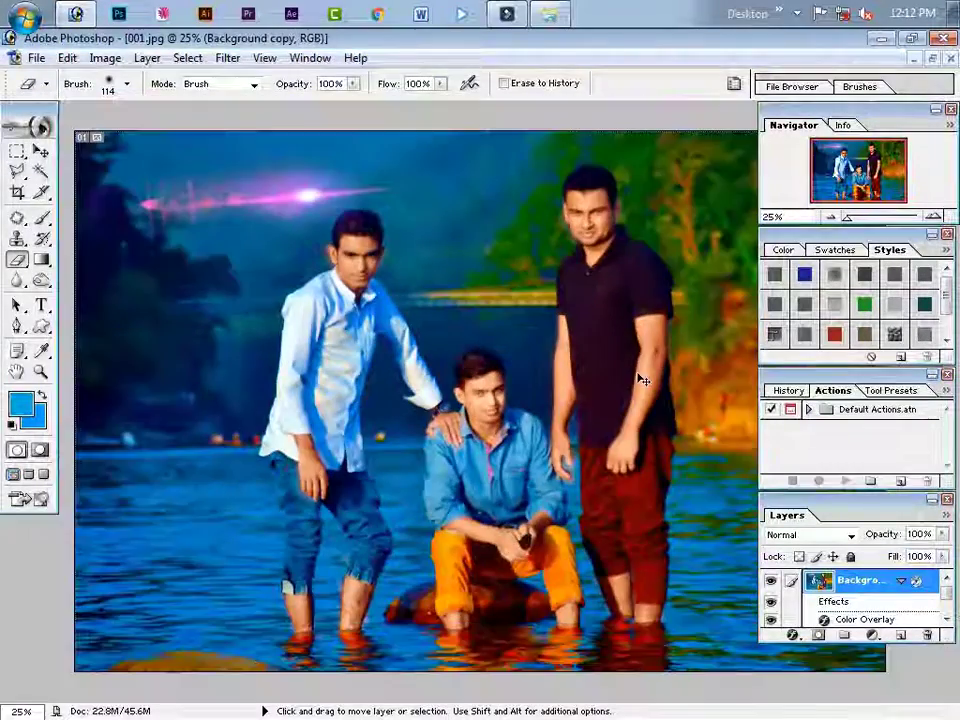
pyautogui.hotkey('ctrl', '+')
pyautogui.hotkey('ctrl', '-')
pyautogui.hotkey('ctrl', '-')
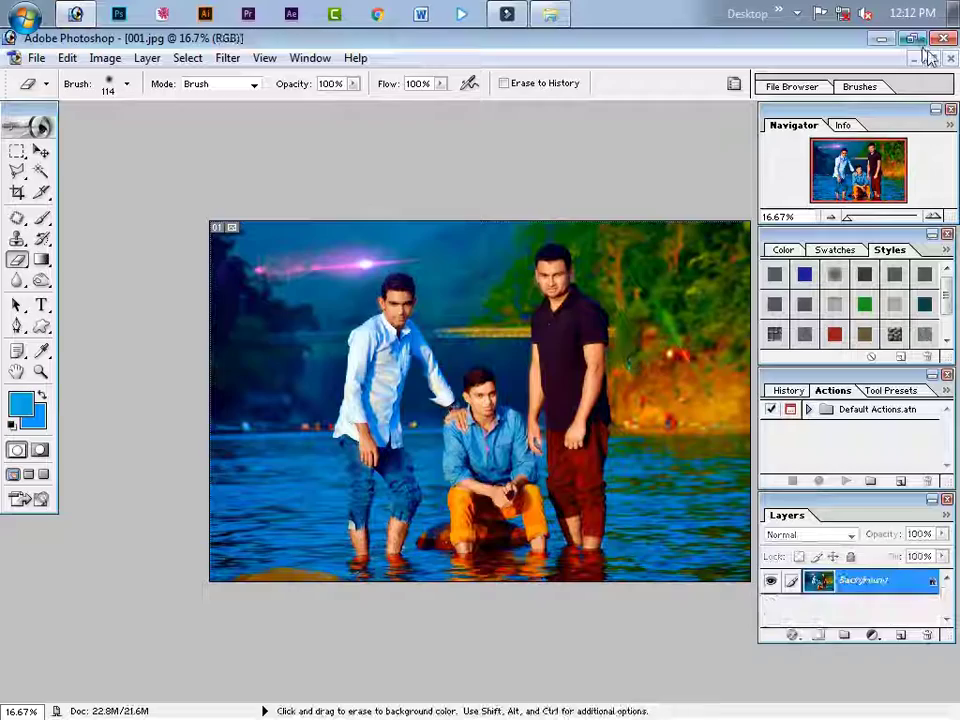
pyautogui.click(950, 58)
pyautogui.click(405, 306)
# Step: View the re-saved 001.jpg in Windows Photo Viewer, zooming in and out to inspect it
pyautogui.click(880, 38)
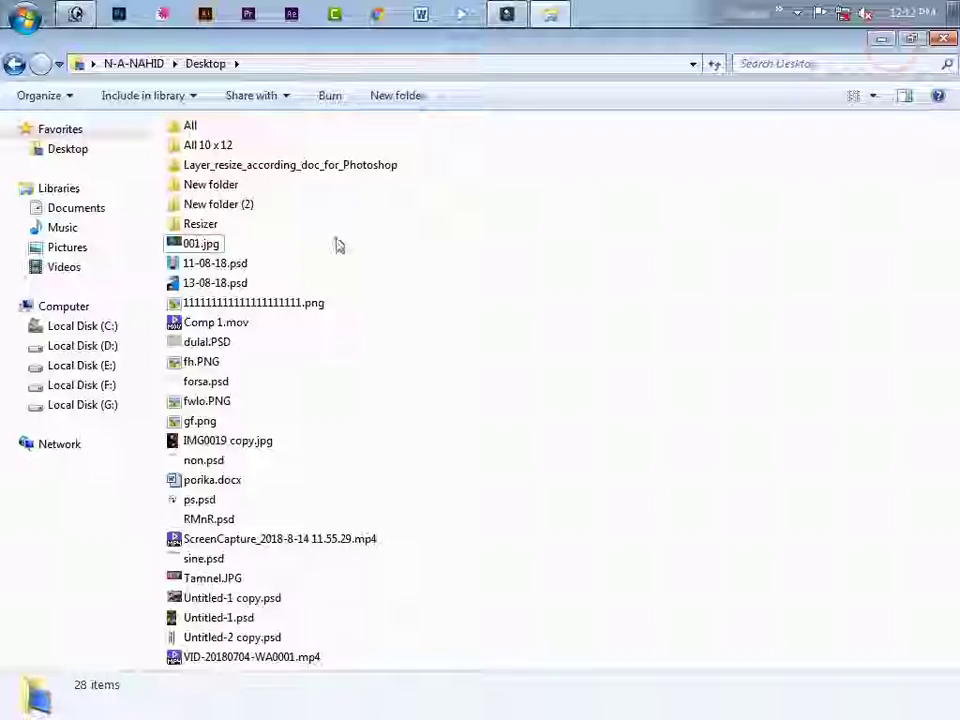
pyautogui.doubleClick(199, 245)
pyautogui.scroll(3, 649, 593)
pyautogui.scroll(-3, 649, 593)
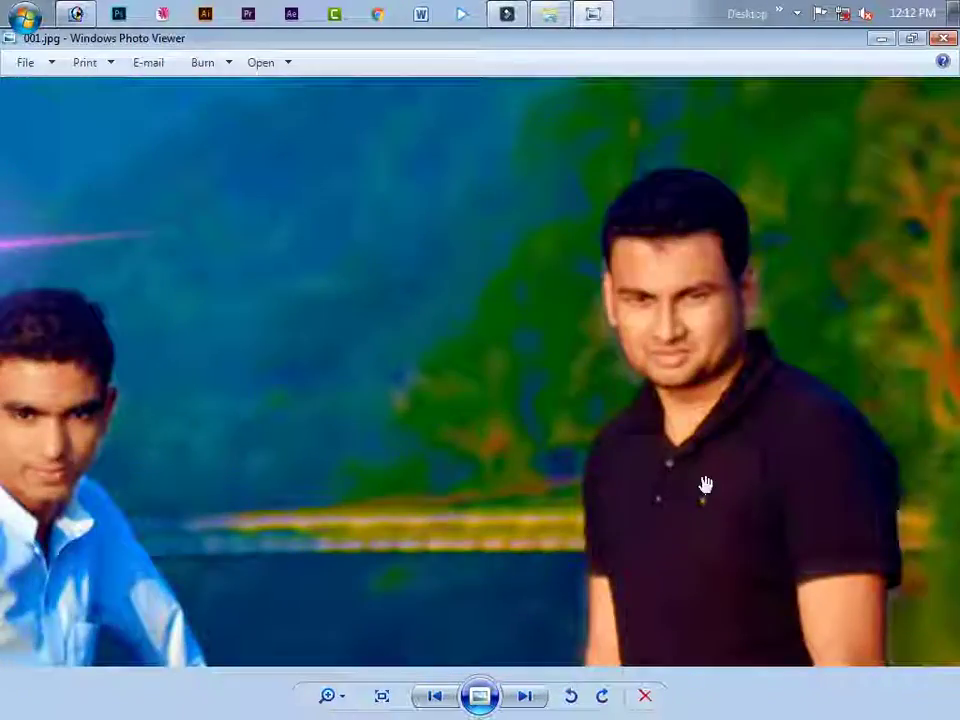